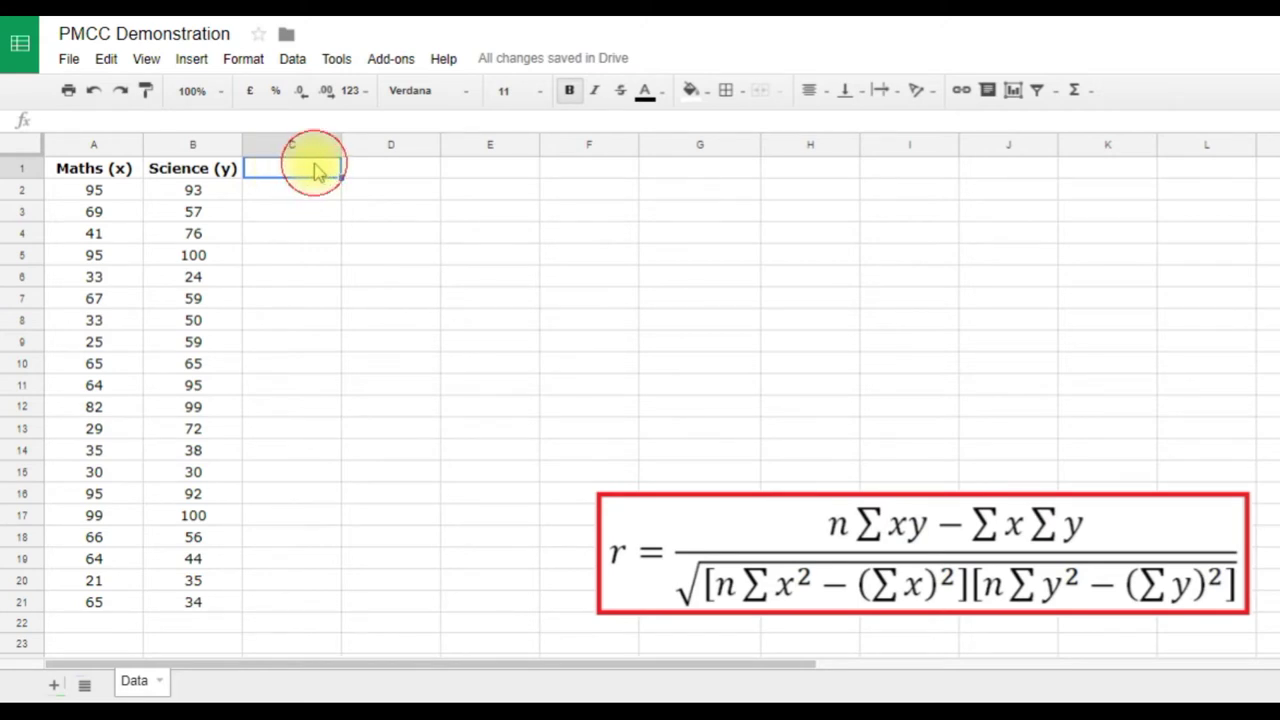
- Add the column headings x2, y2 and xy in cells C1, D1 and E1
text(x2)
click(357, 166)
text(y2)
click(473, 176)
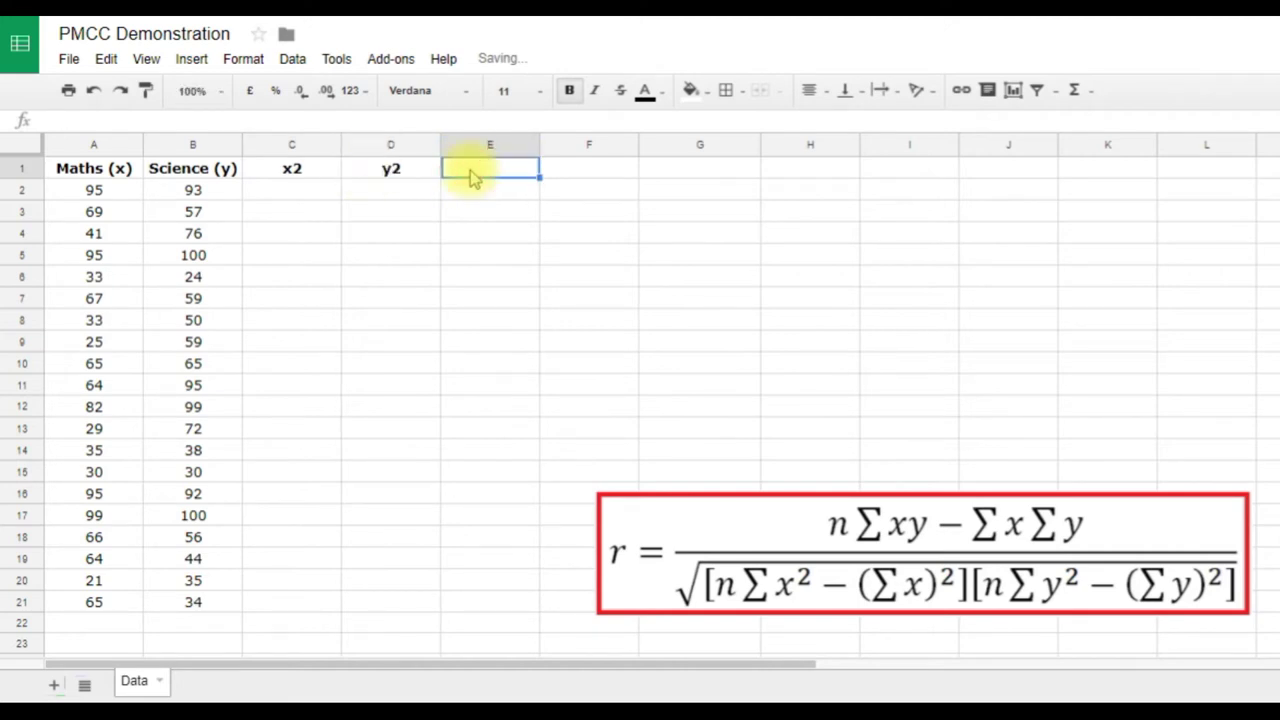
text(xy)
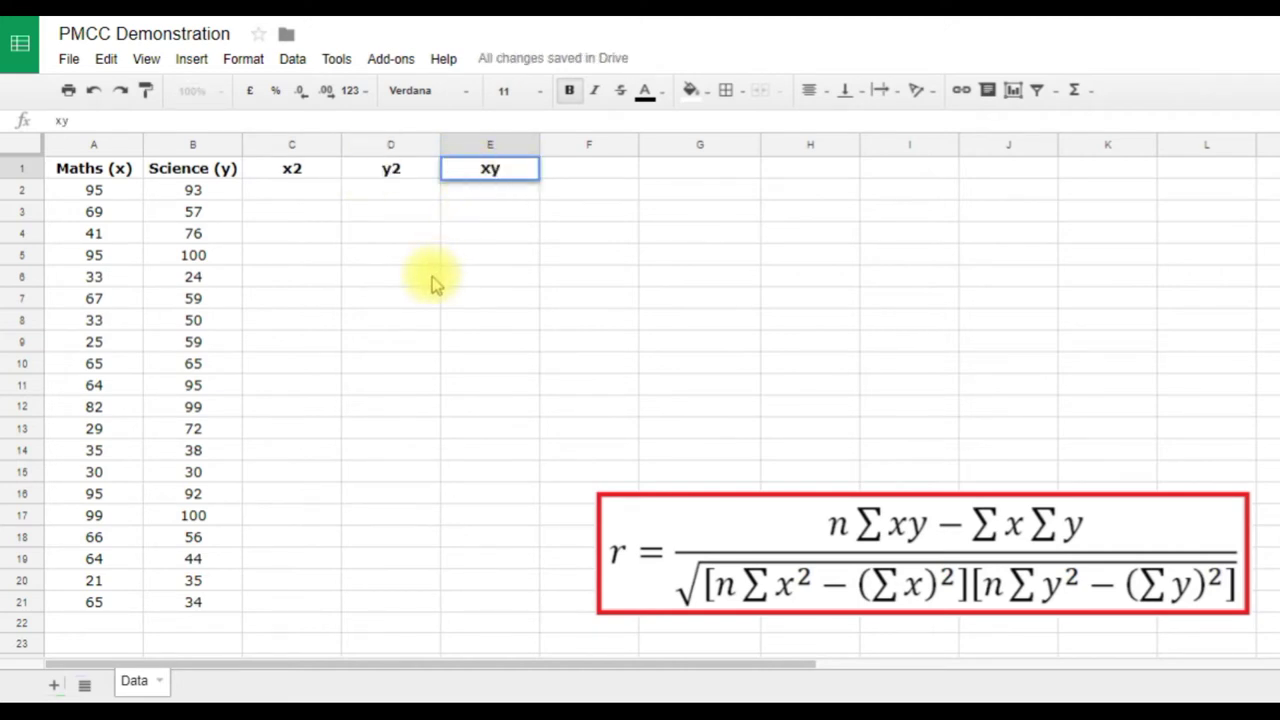
click(432, 276)
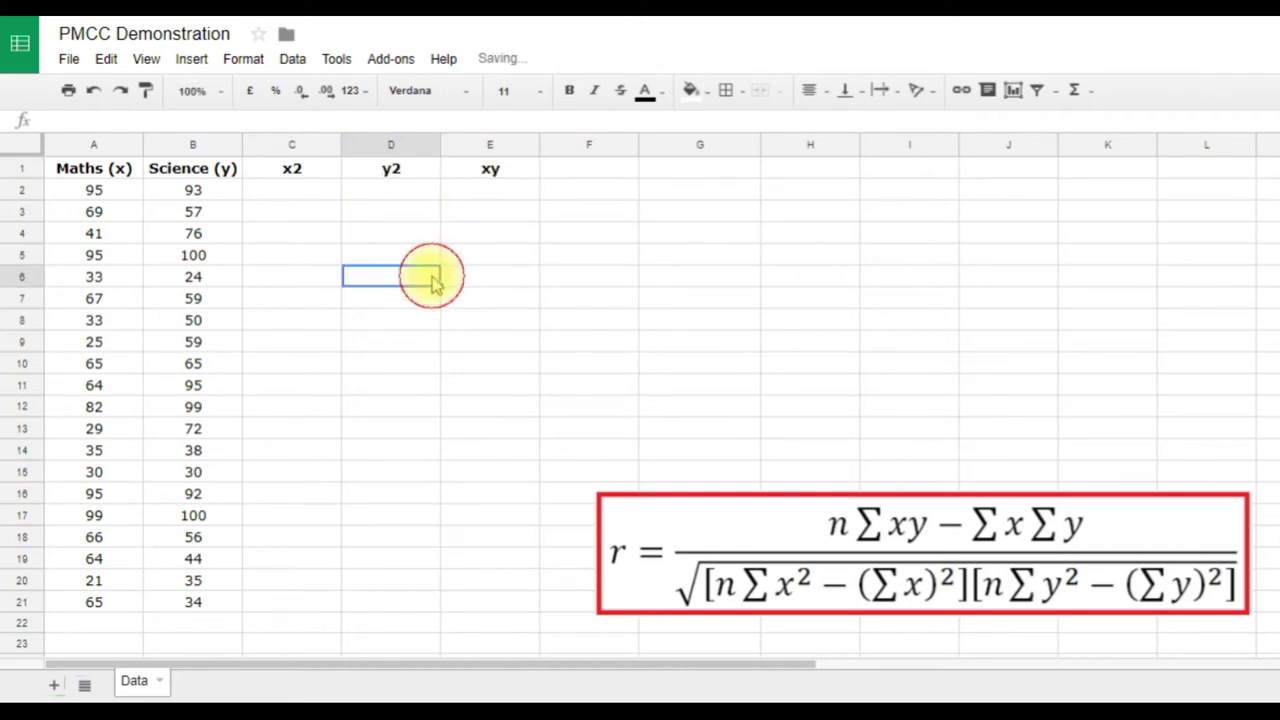
- Enter the formula =A2*A2 in C2 to square the first Maths value
click(313, 167)
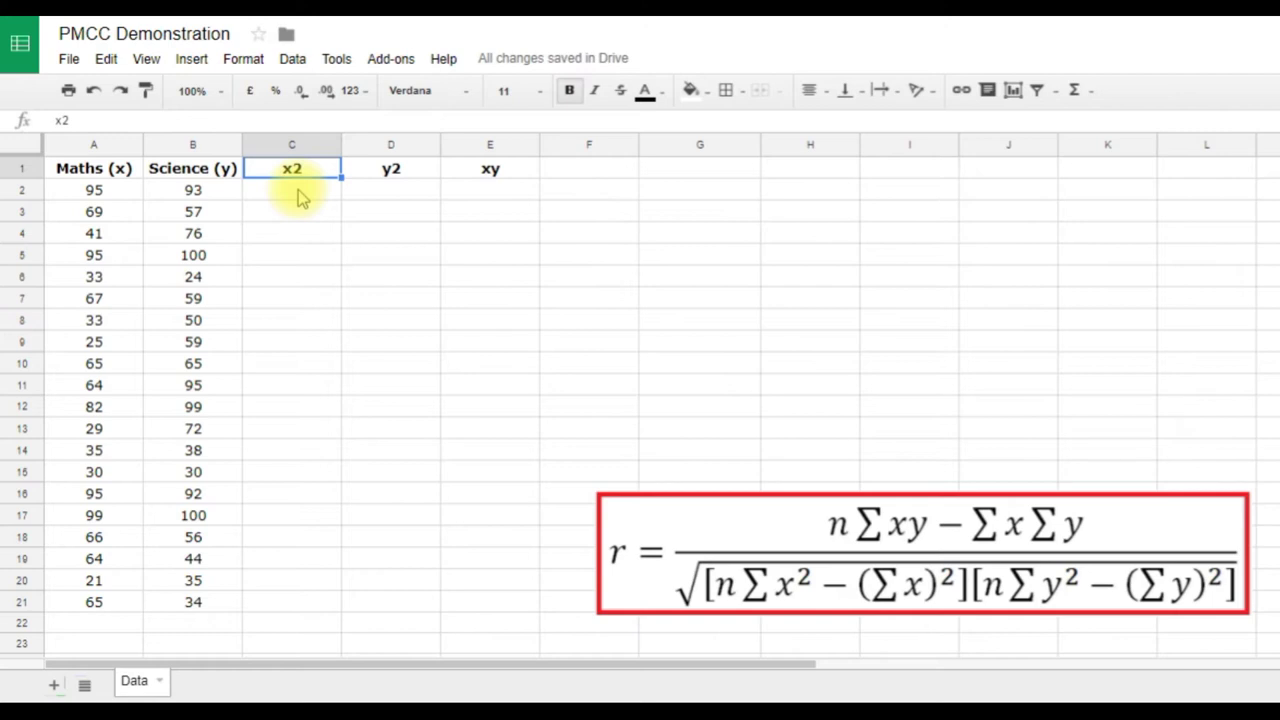
click(298, 192)
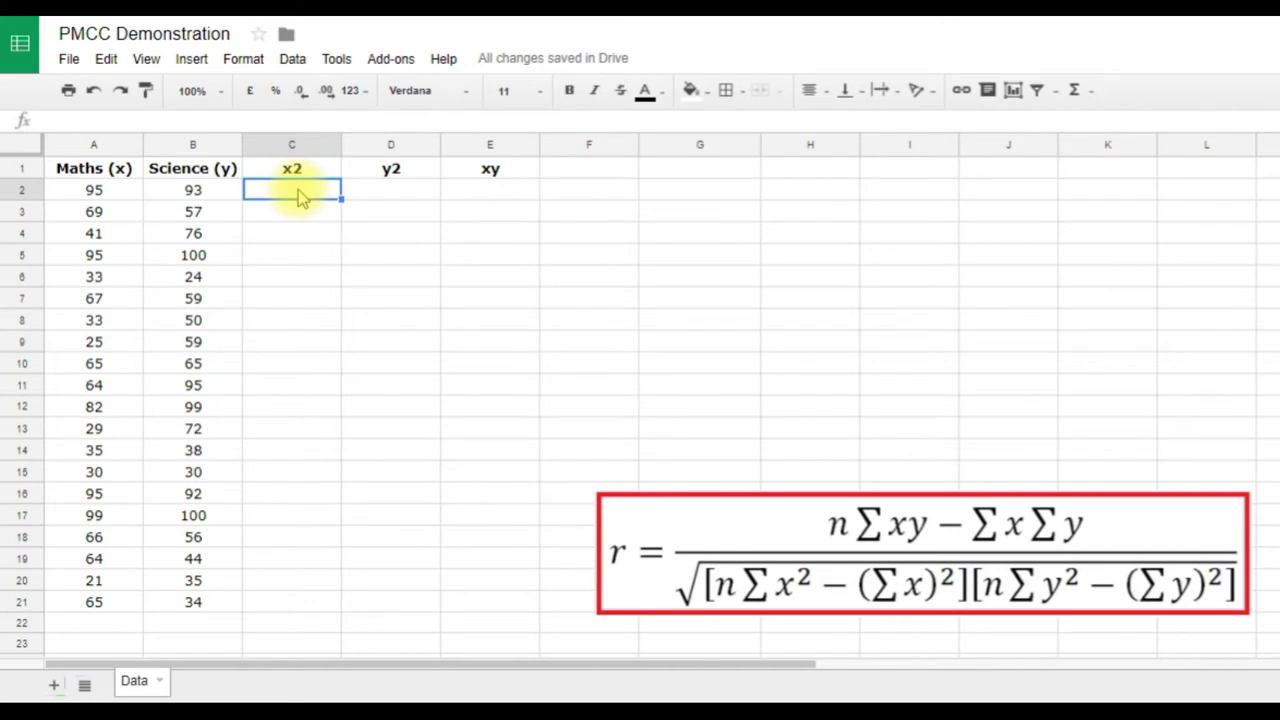
text(=)
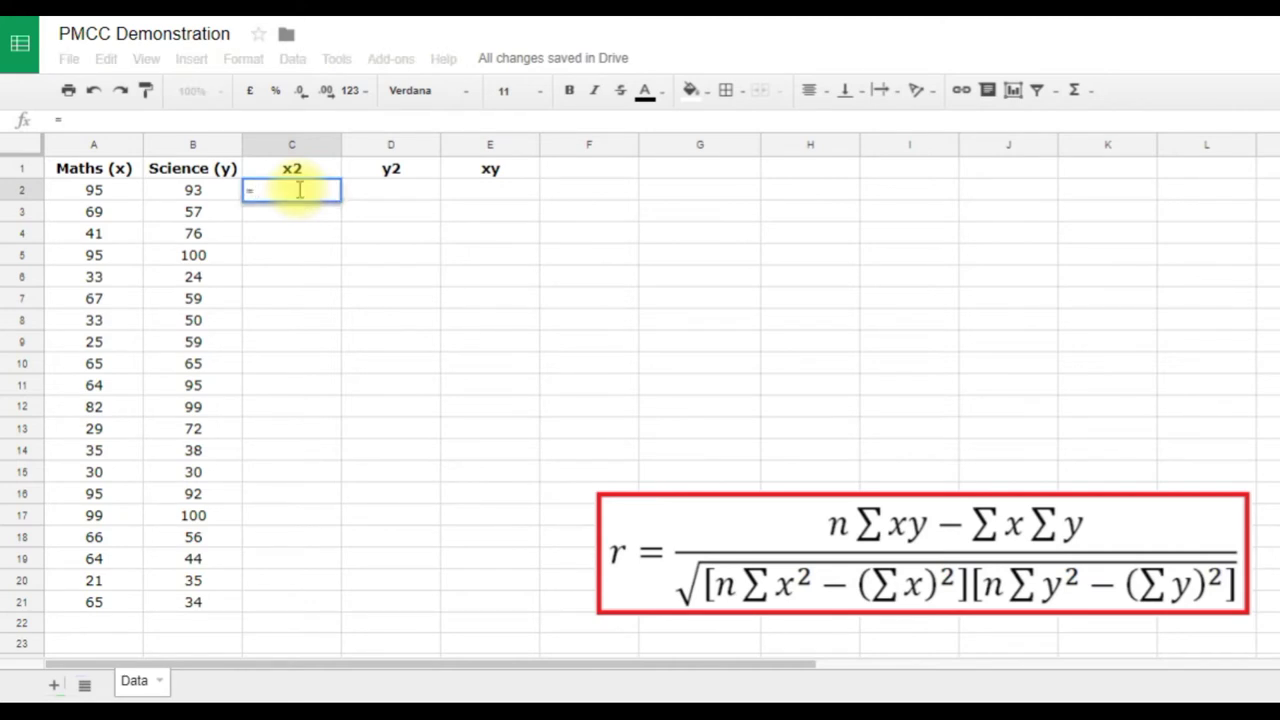
click(95, 196)
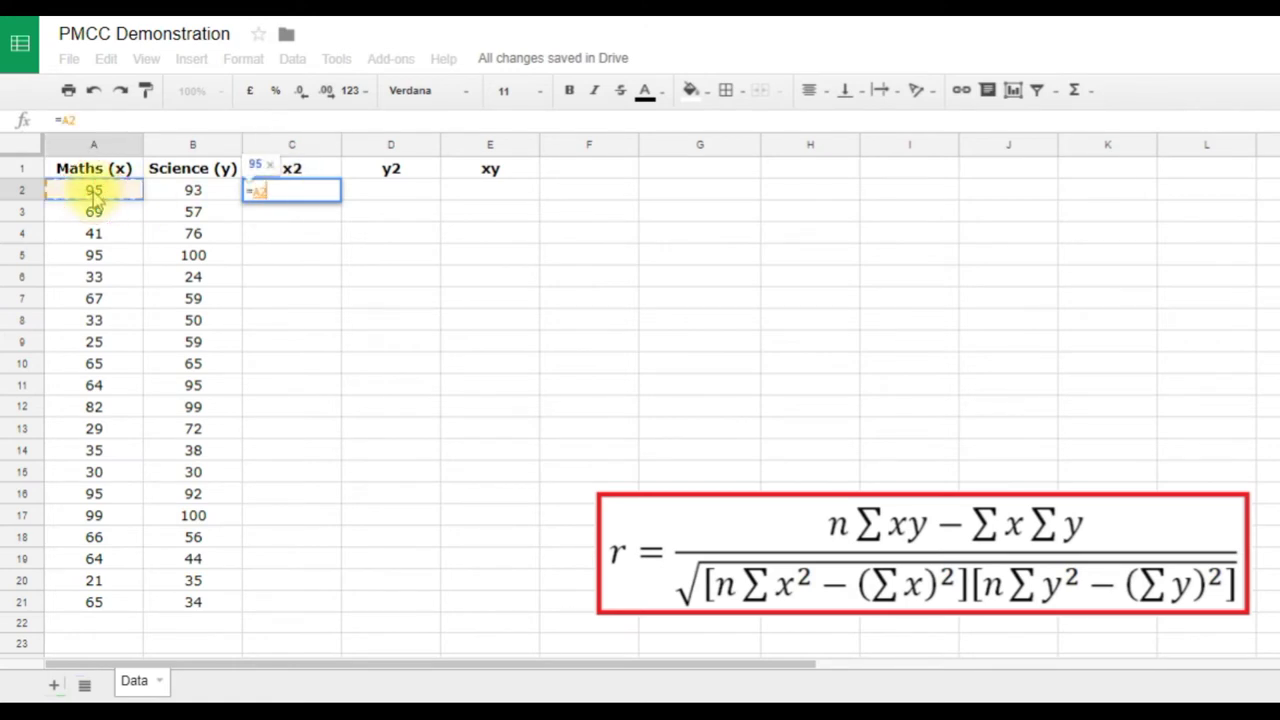
text(*)
click(96, 196)
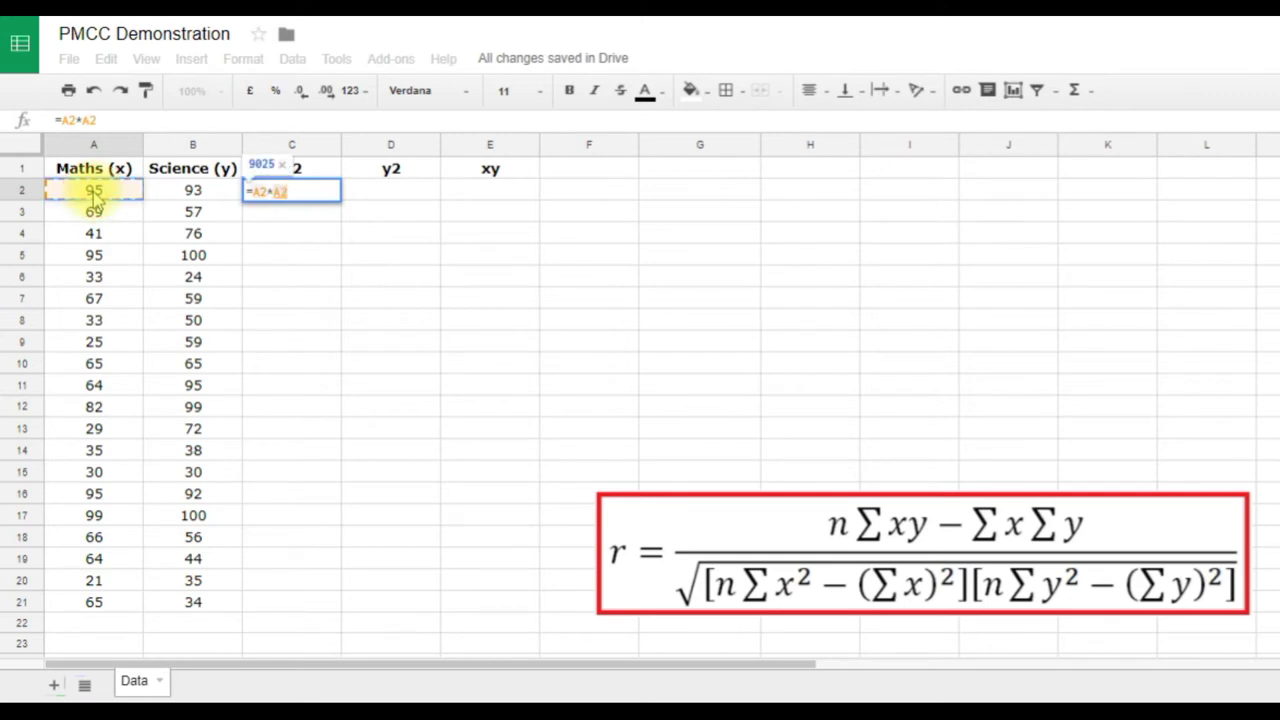
key(Return)
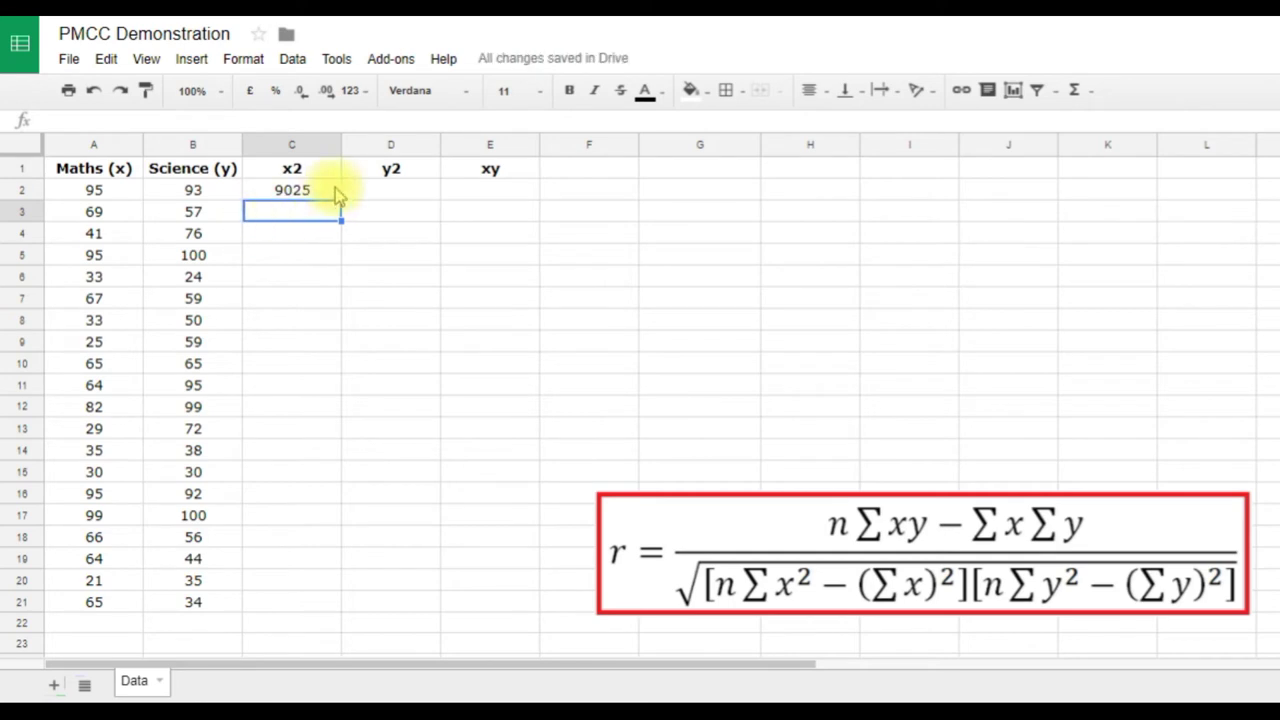
- Enter the formula =B2^2 in D2 to square the first Science value
click(397, 196)
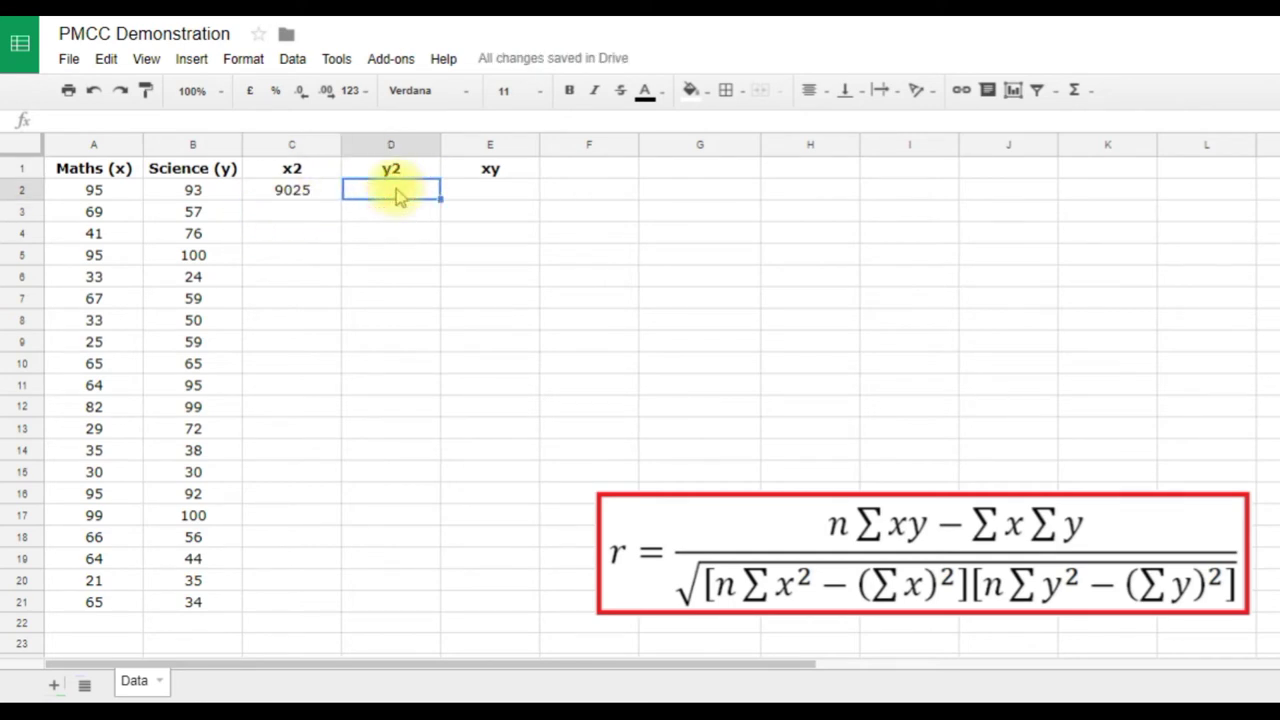
text(=)
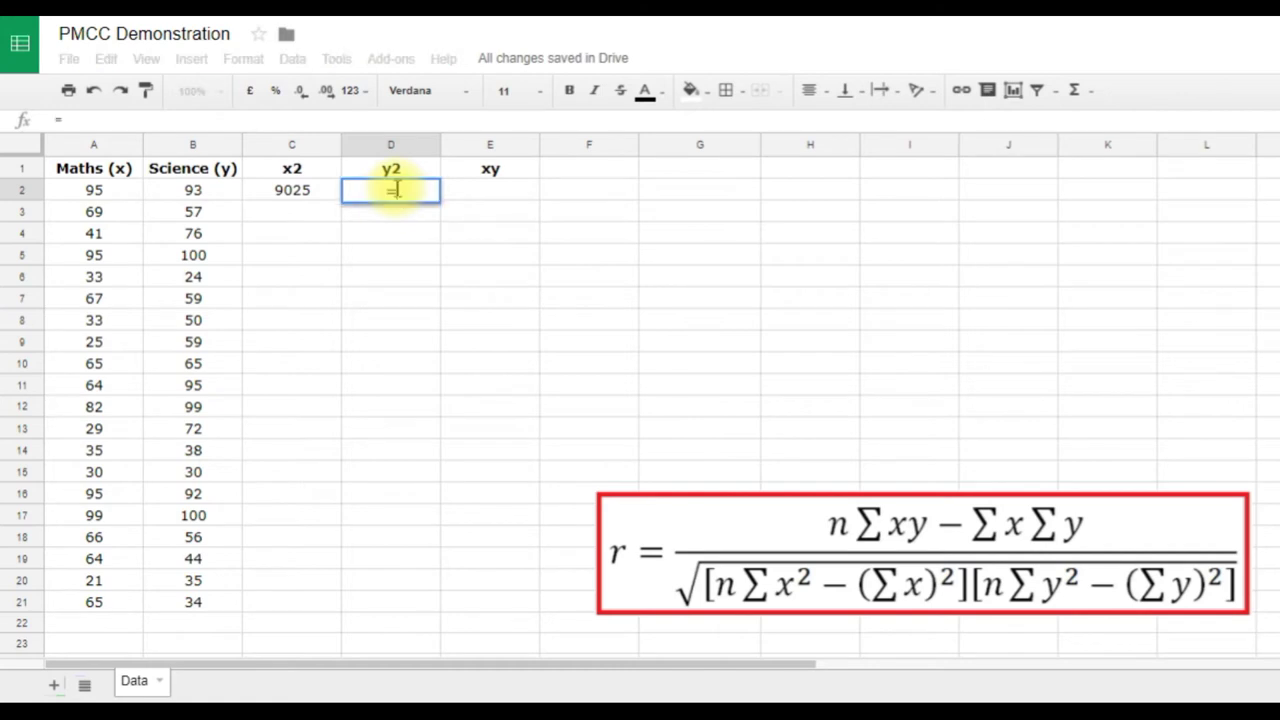
click(212, 193)
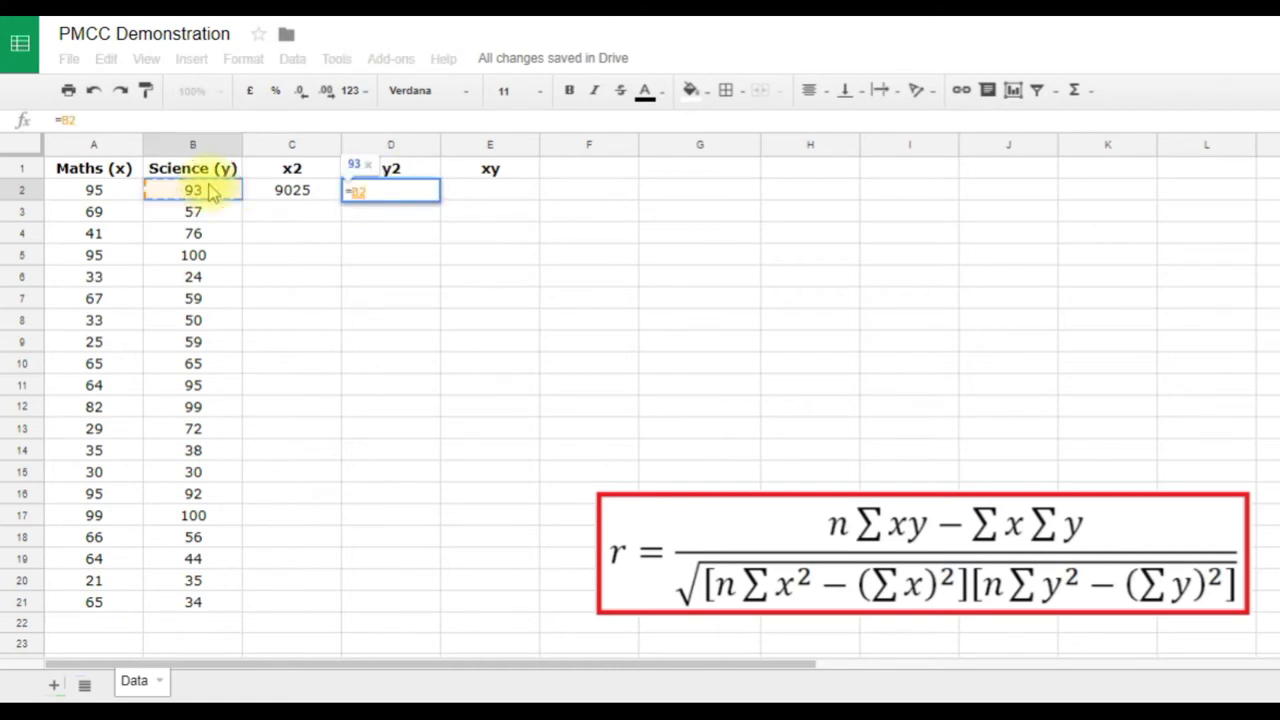
text(*)
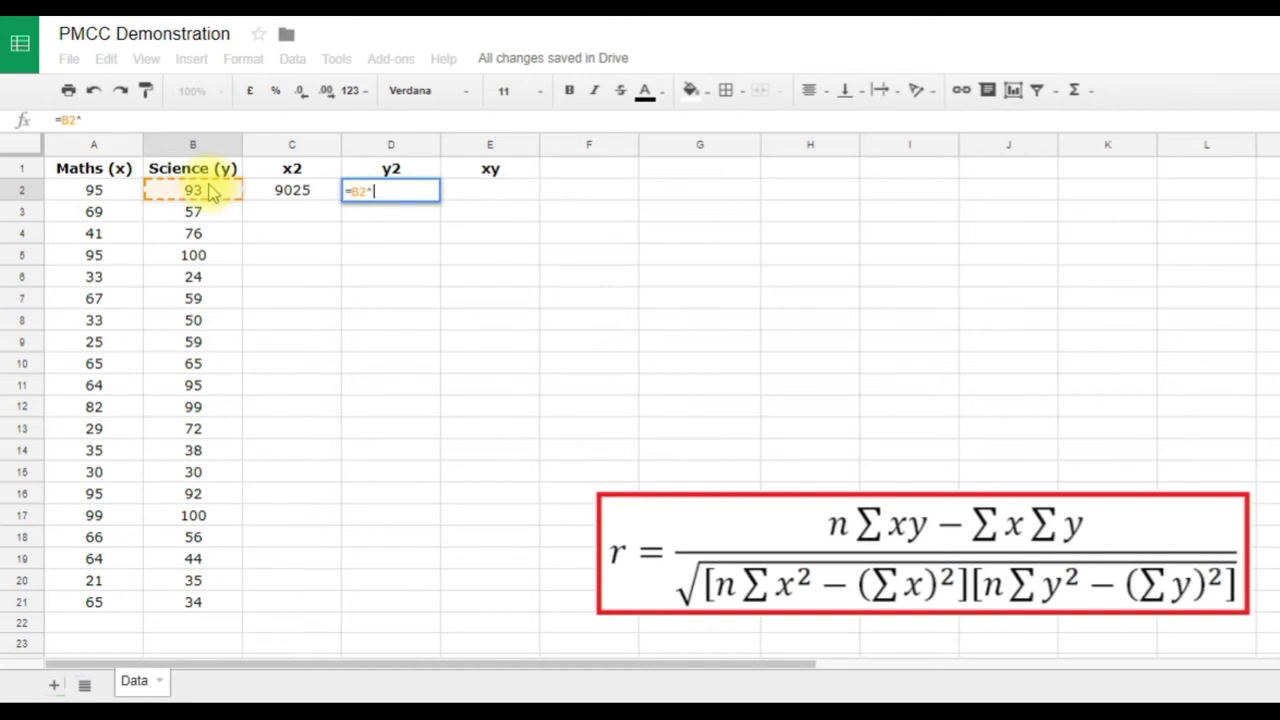
text(2)
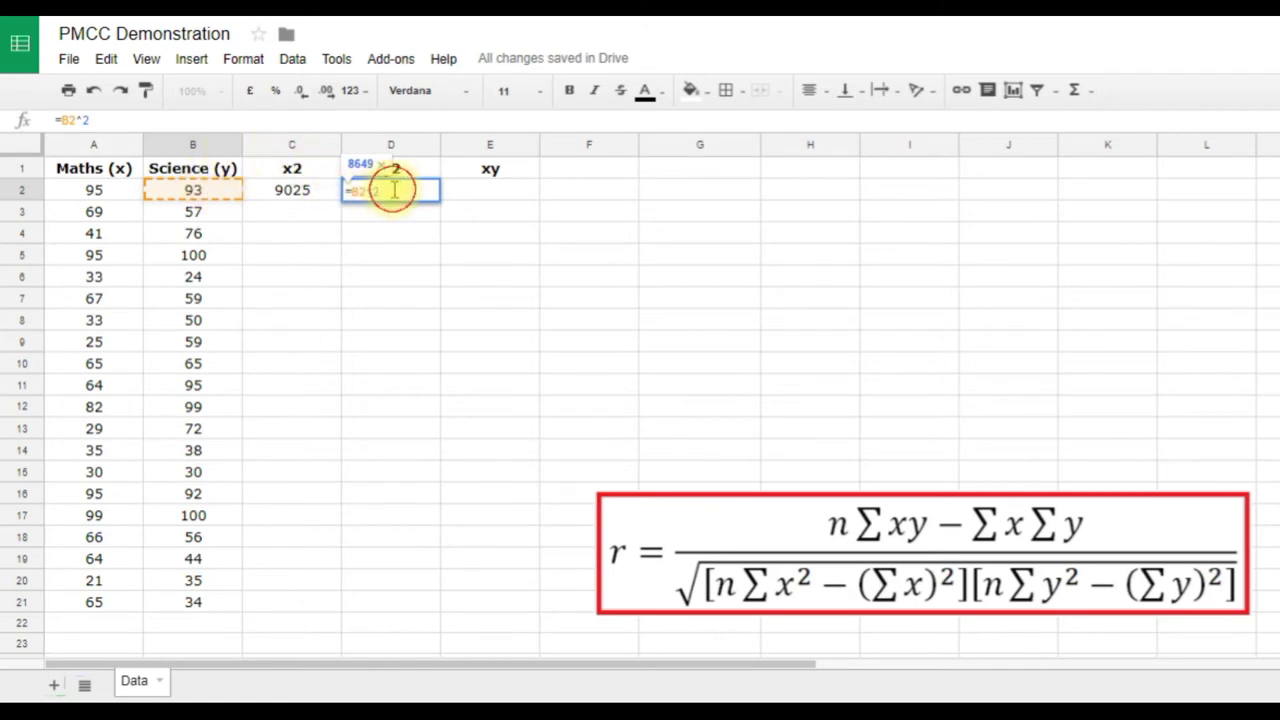
key(Return)
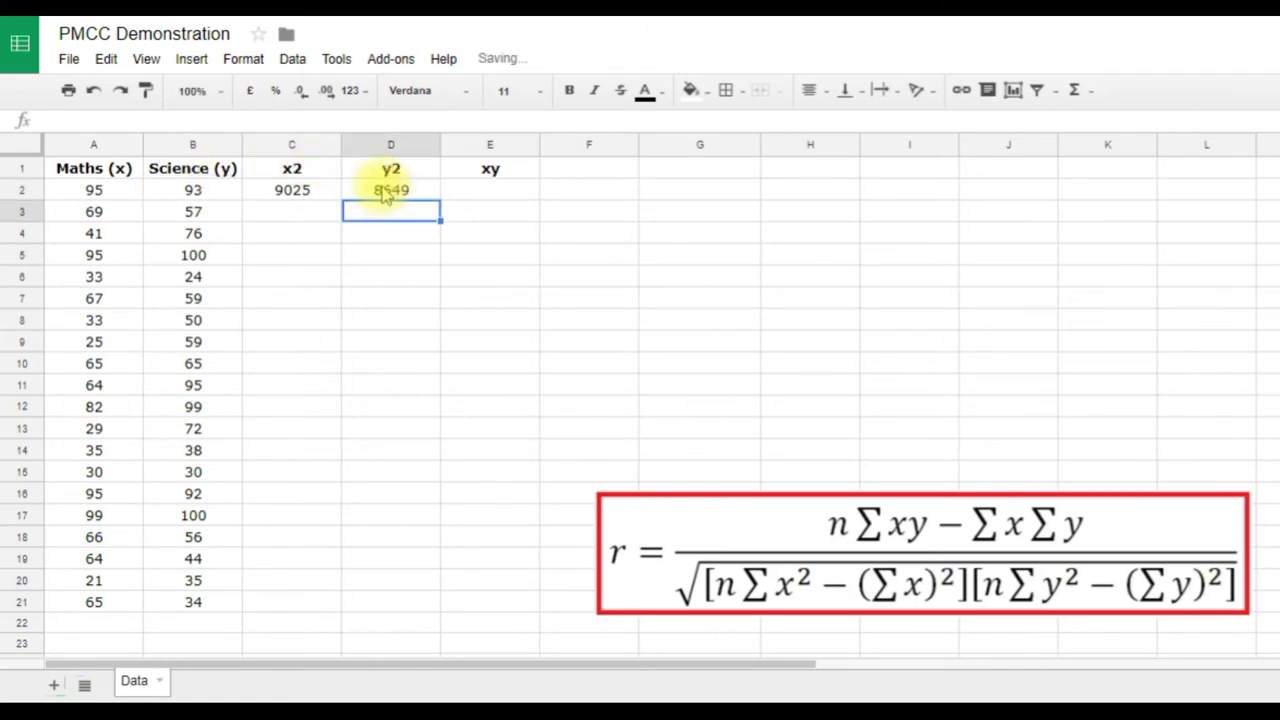
- Enter the formula =A2*B2 in E2 and fill the formulas in C2:E2 down to row 21
click(479, 194)
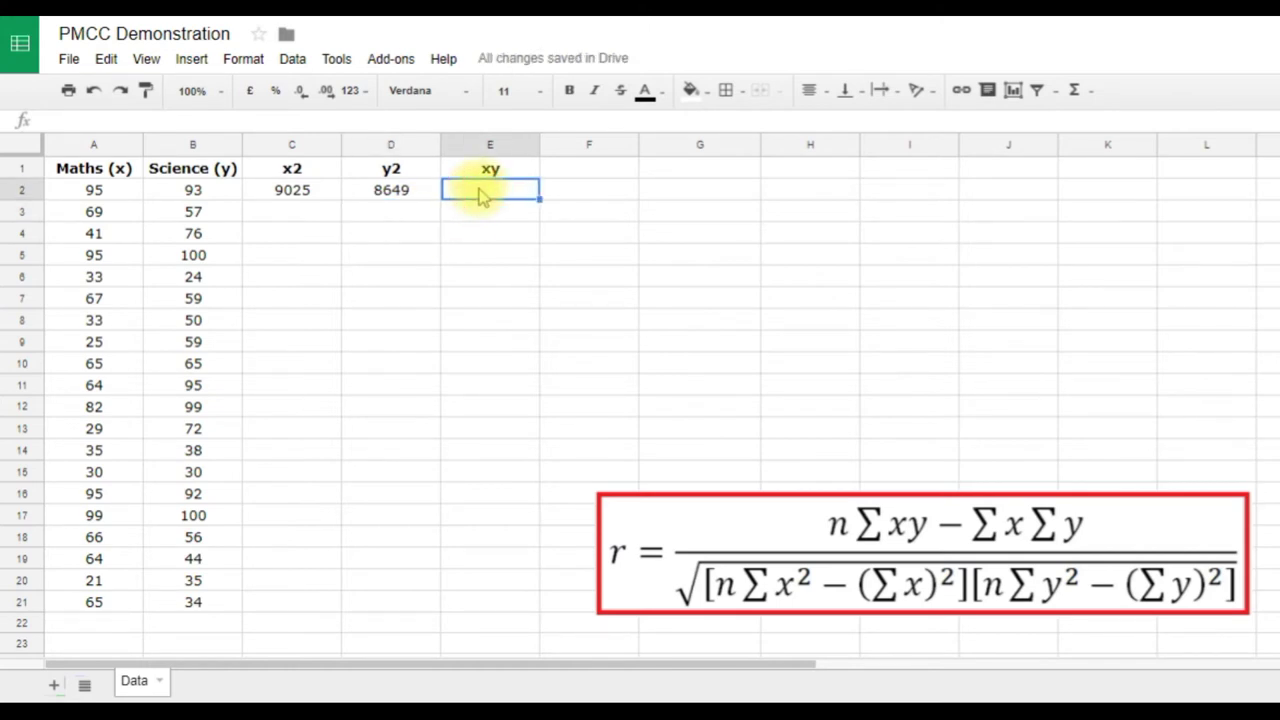
text(=)
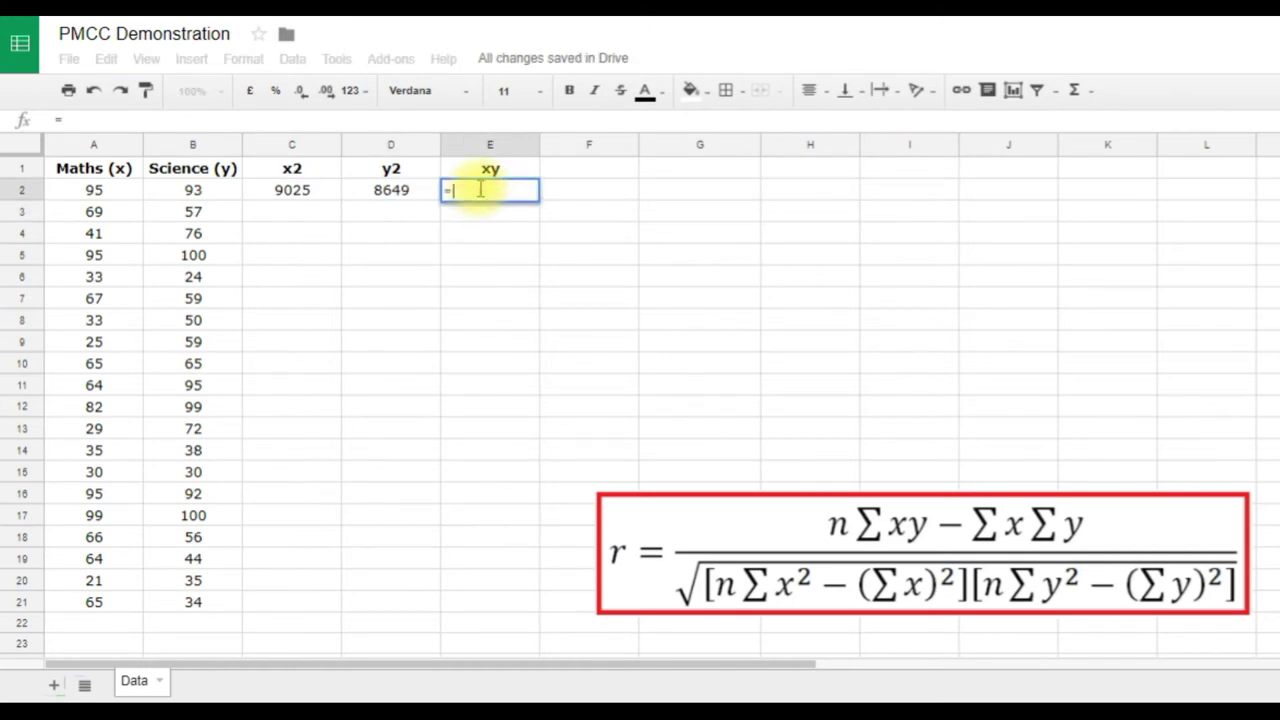
click(95, 192)
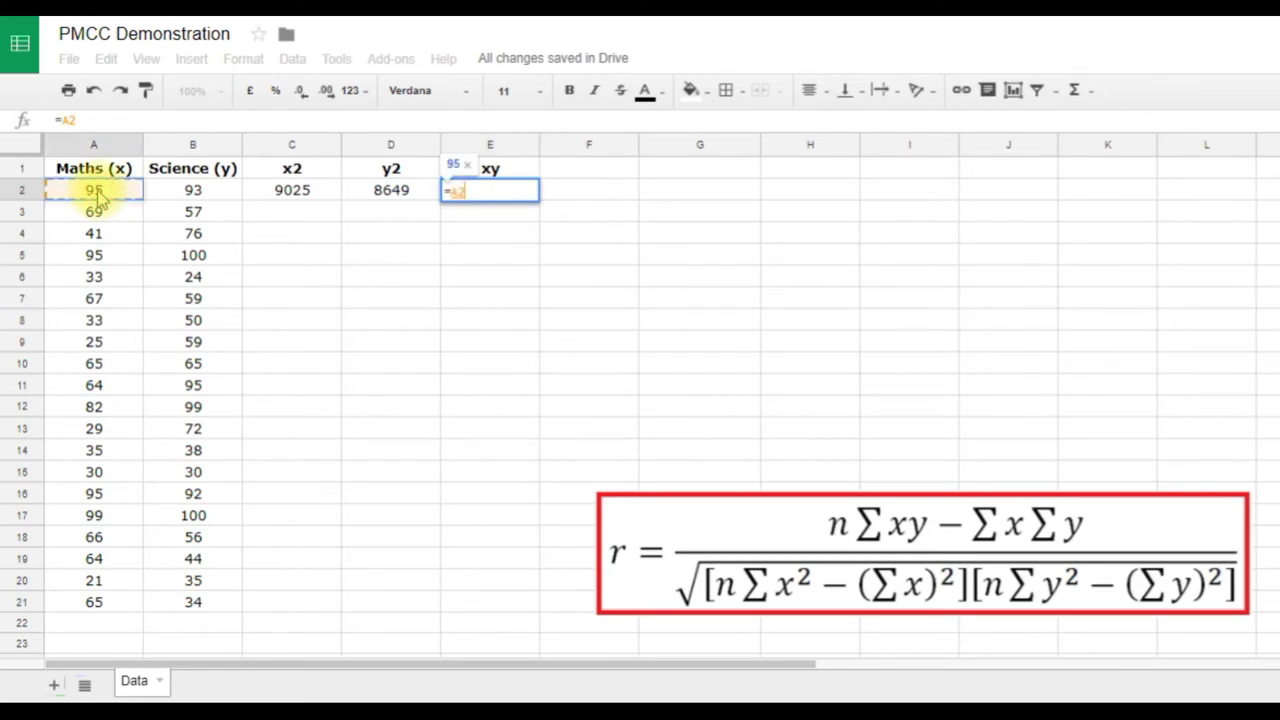
text(*)
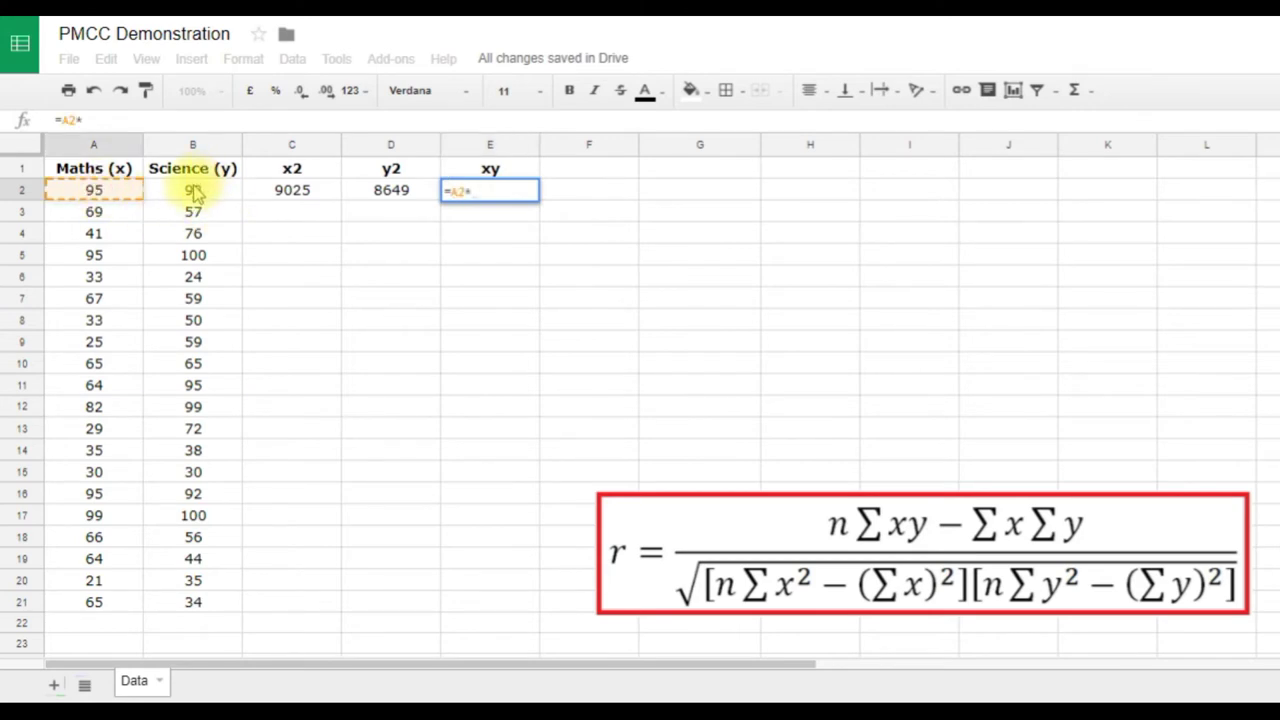
click(196, 193)
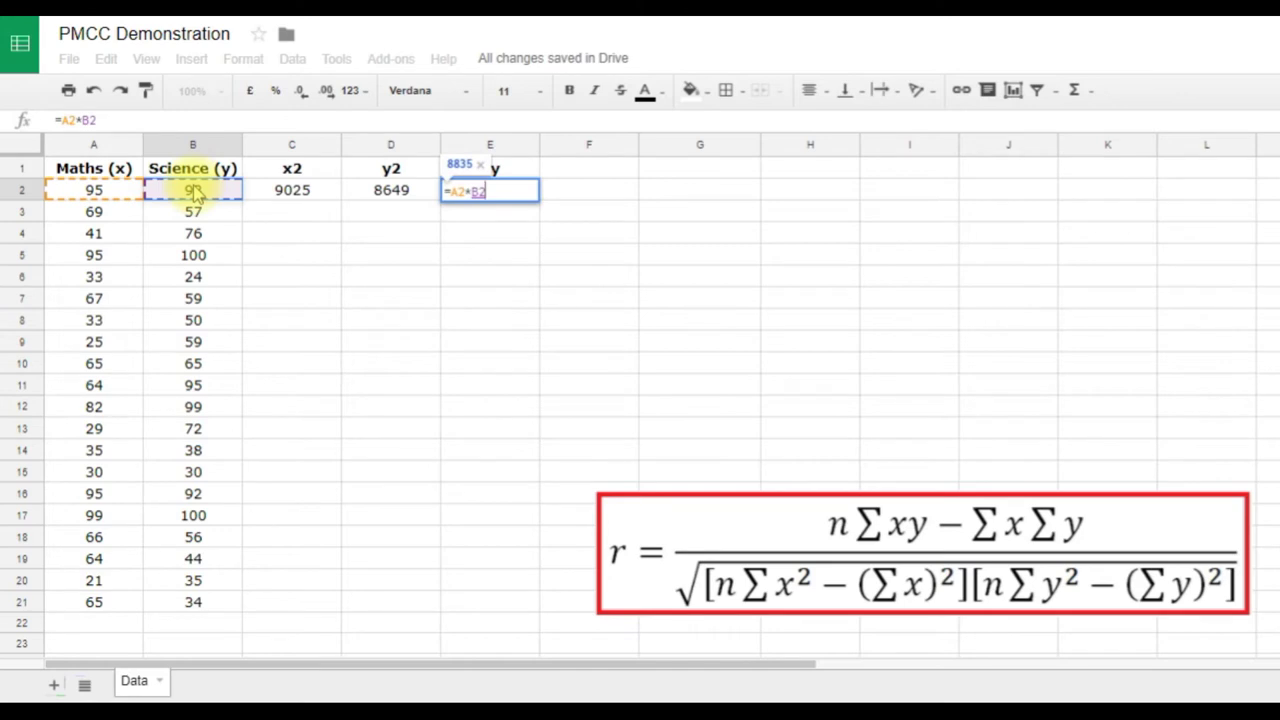
key(Return)
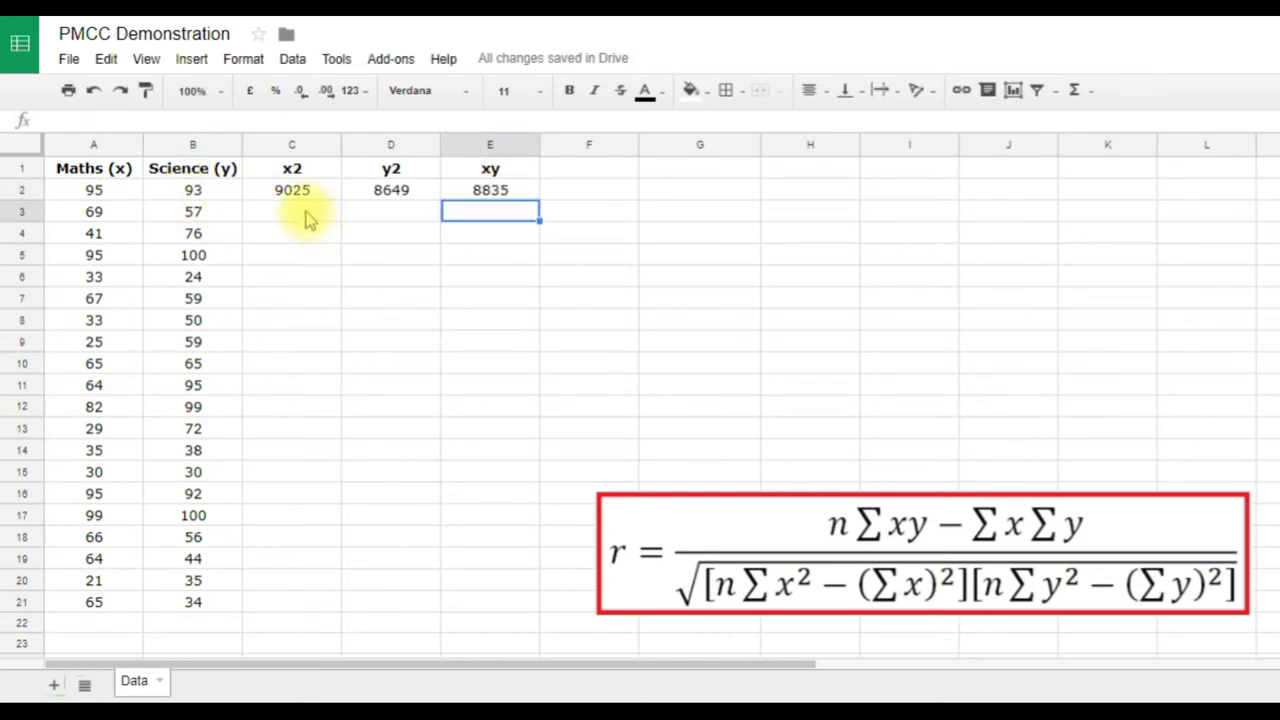
drag(297, 199, 507, 204)
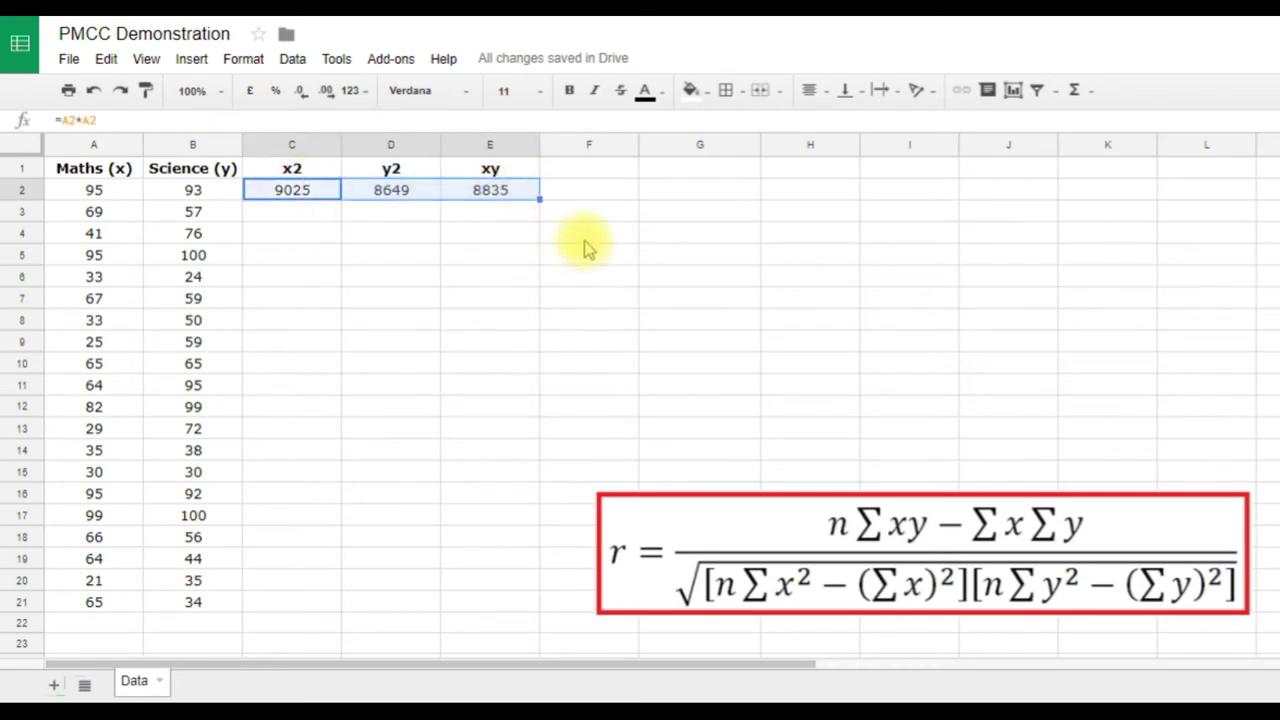
double_click(538, 199)
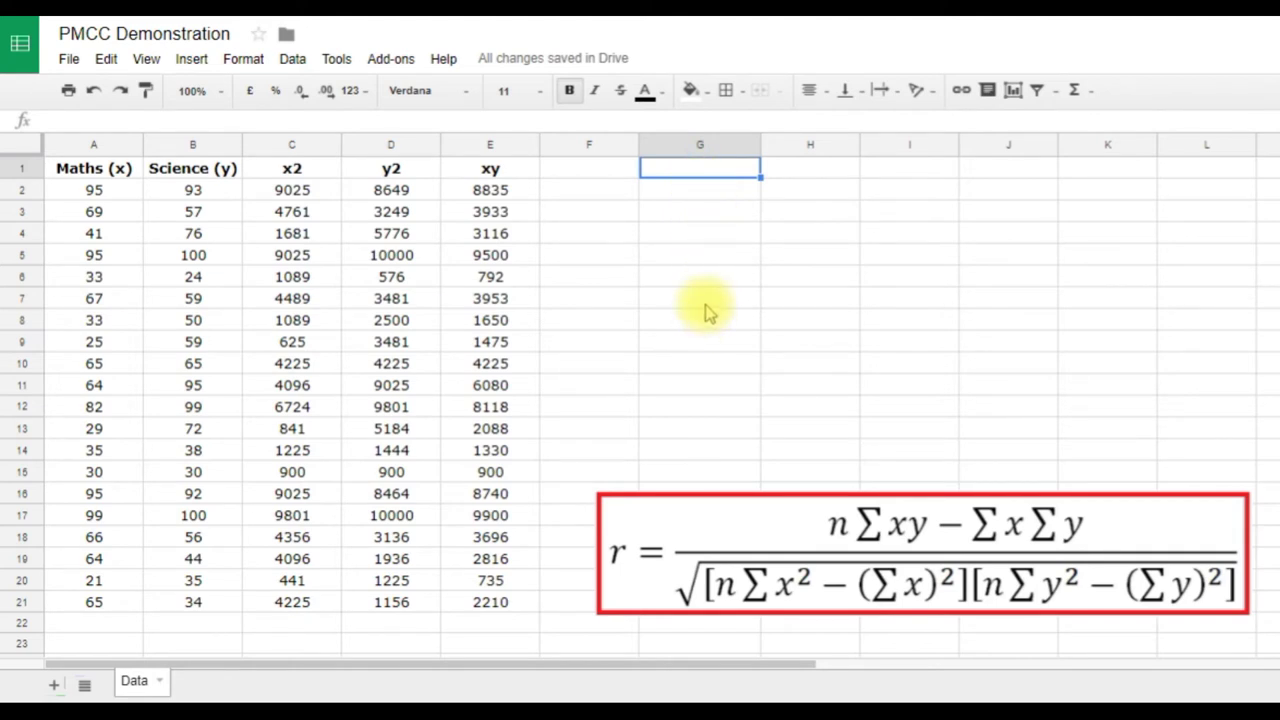
- Label cells G1 to G3 as n, Sx and Sy
click(696, 167)
text(n)
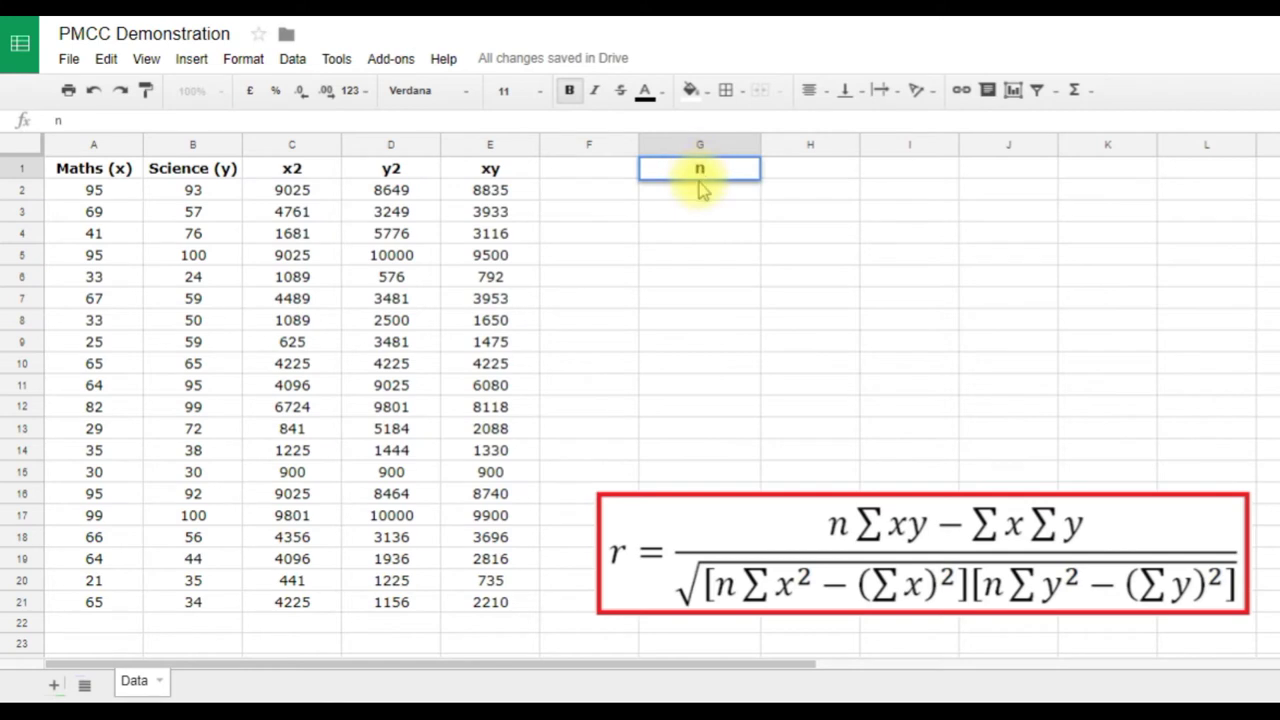
key(Return)
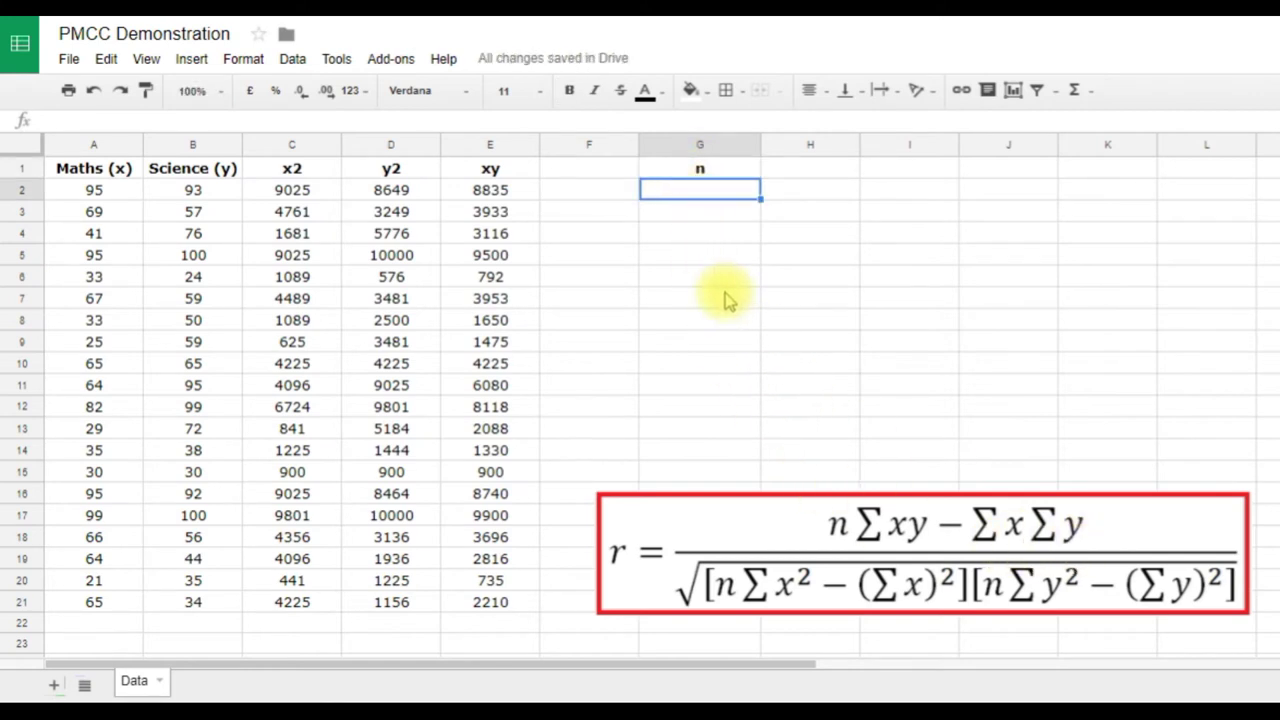
text(Sx)
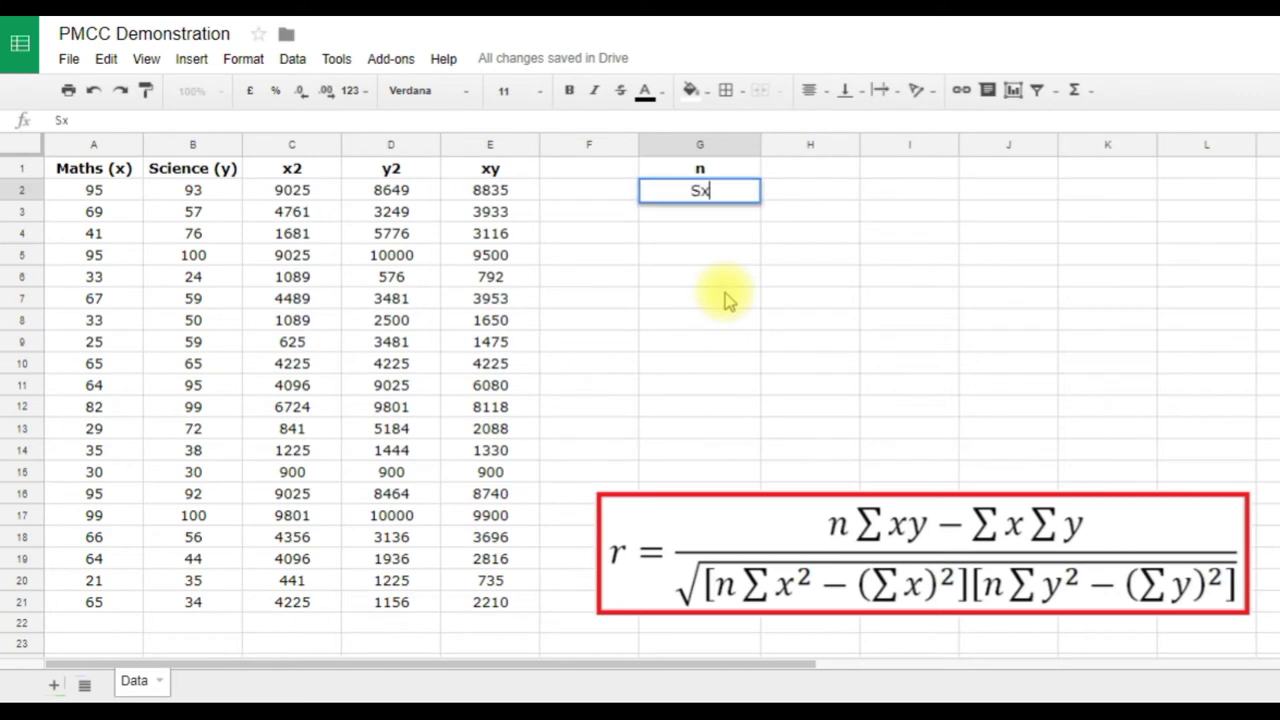
click(726, 302)
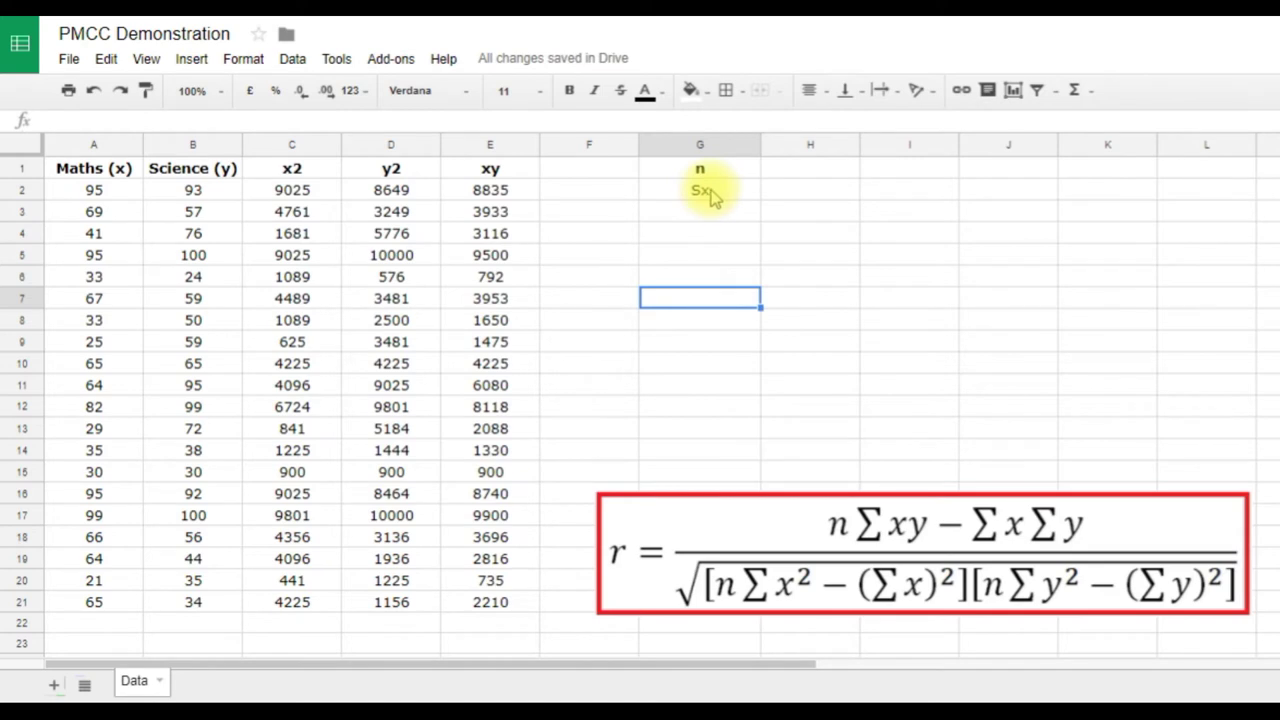
click(716, 216)
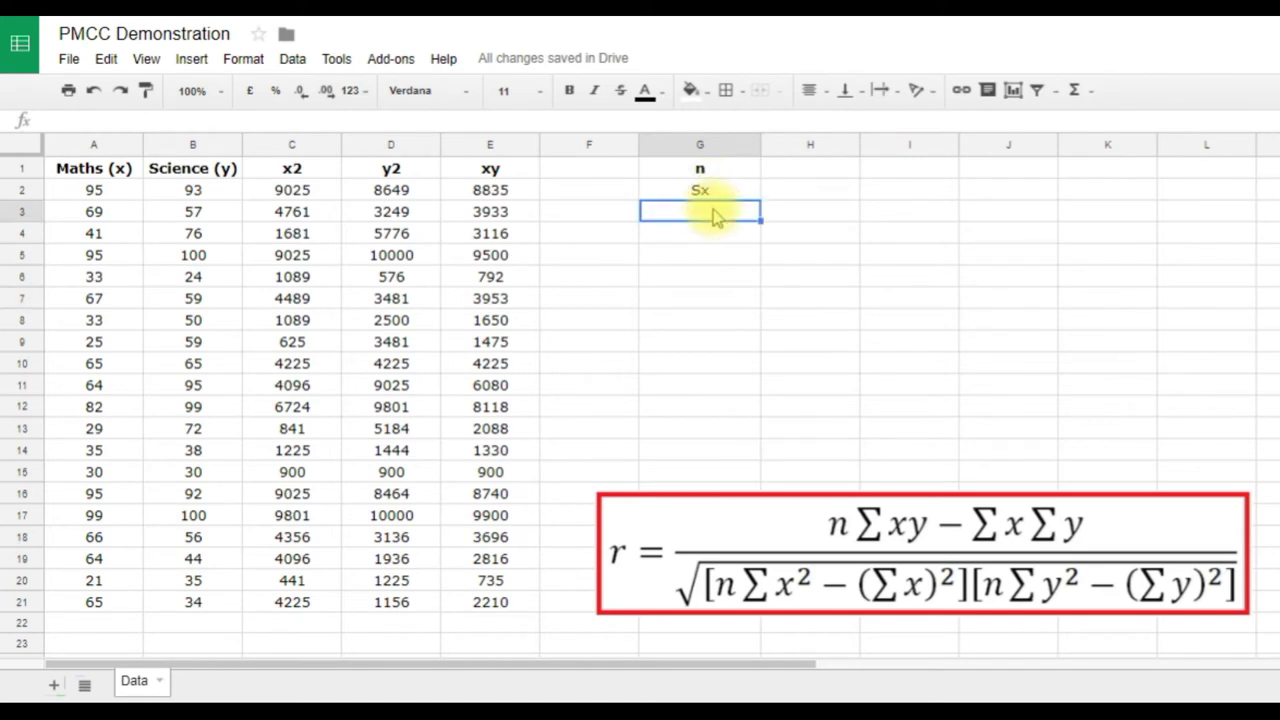
text(Sy)
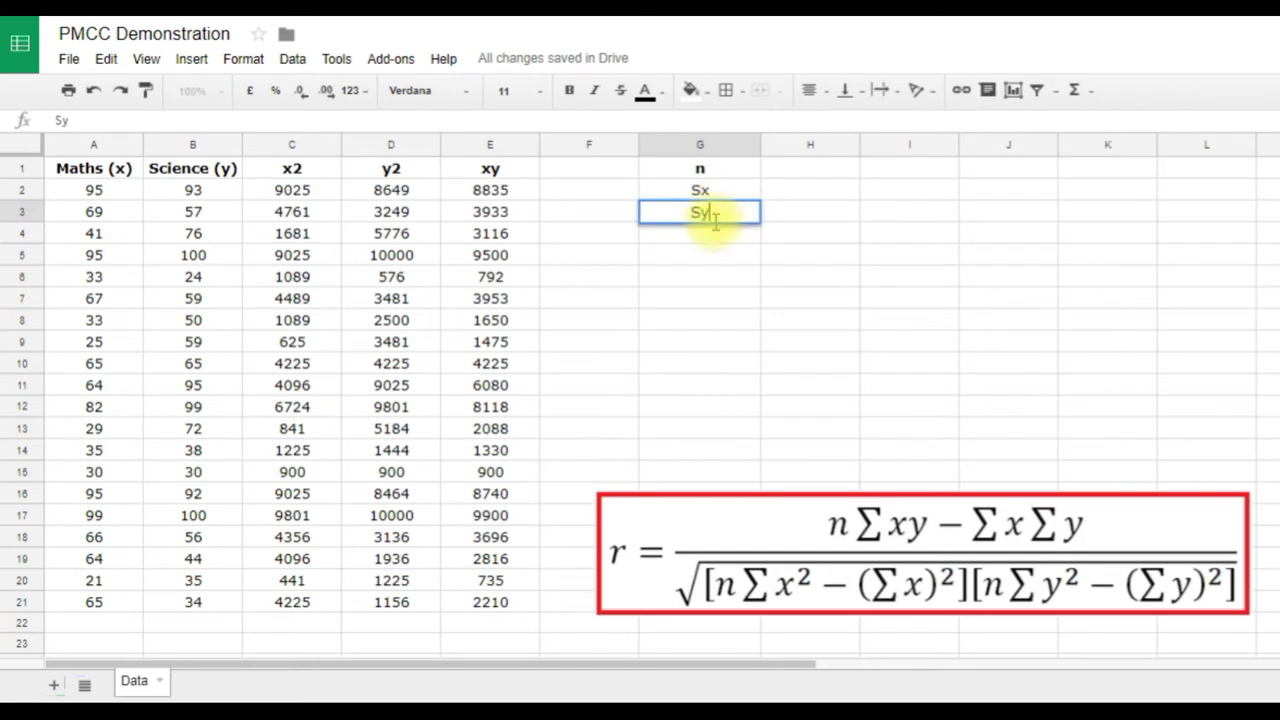
- Label cells G4 to G6 as Sx2, Sy2 and Sxy
click(712, 234)
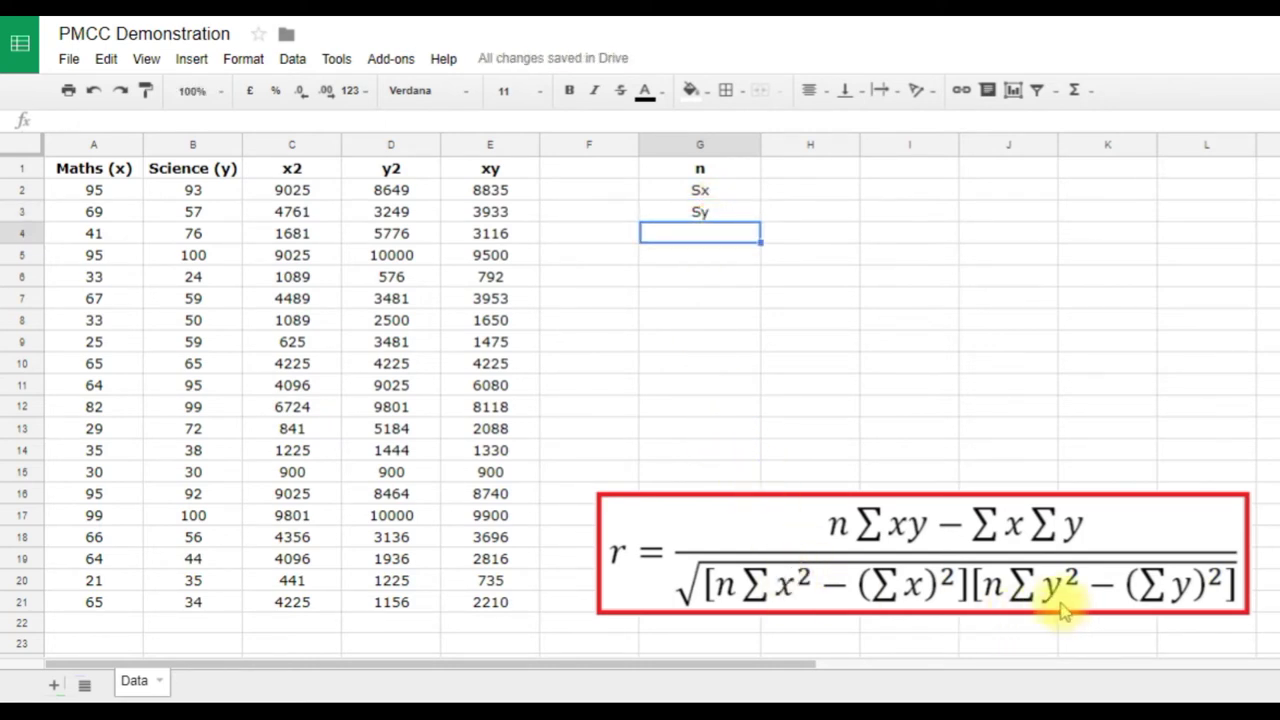
text(Sx2)
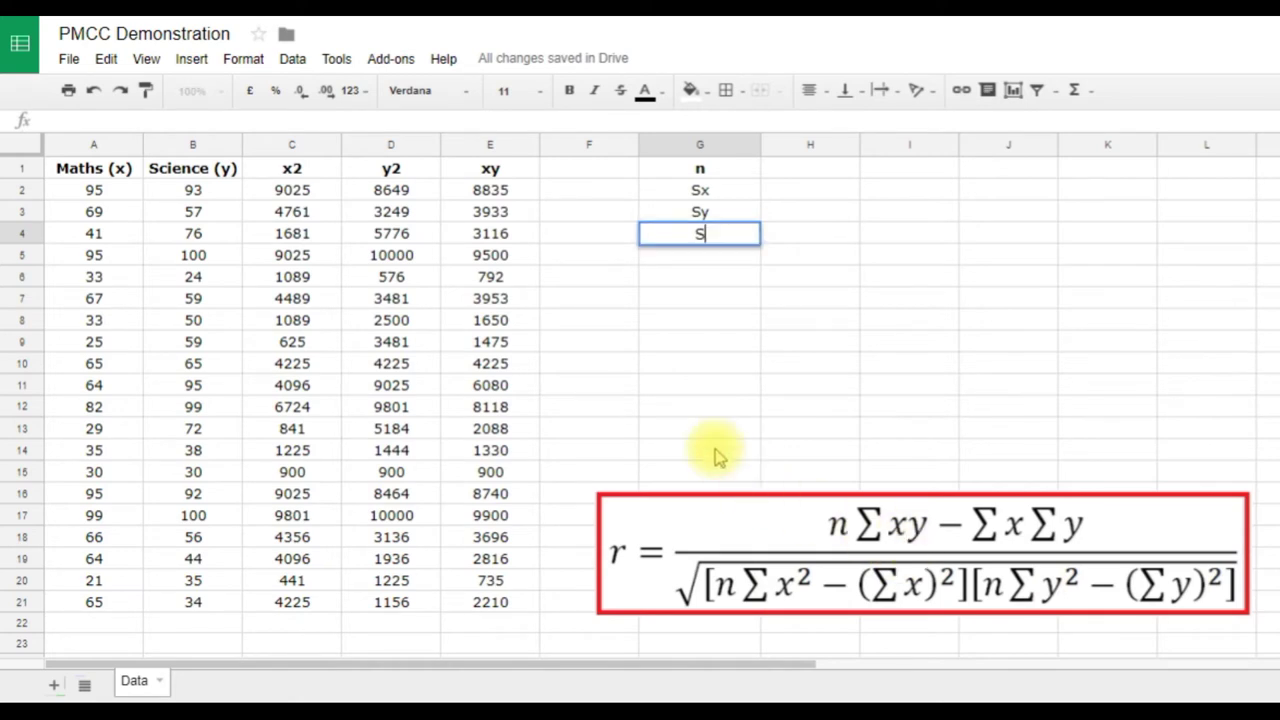
click(708, 262)
text(Sy2)
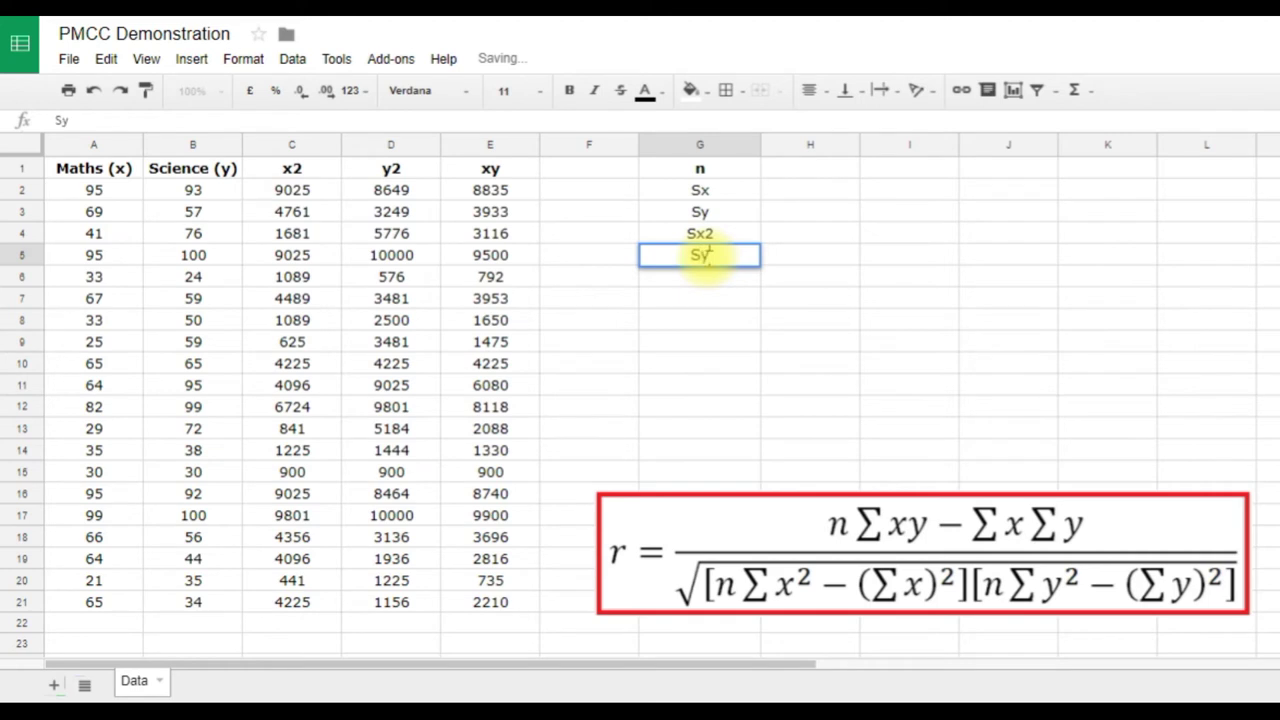
click(716, 282)
text(Sxy)
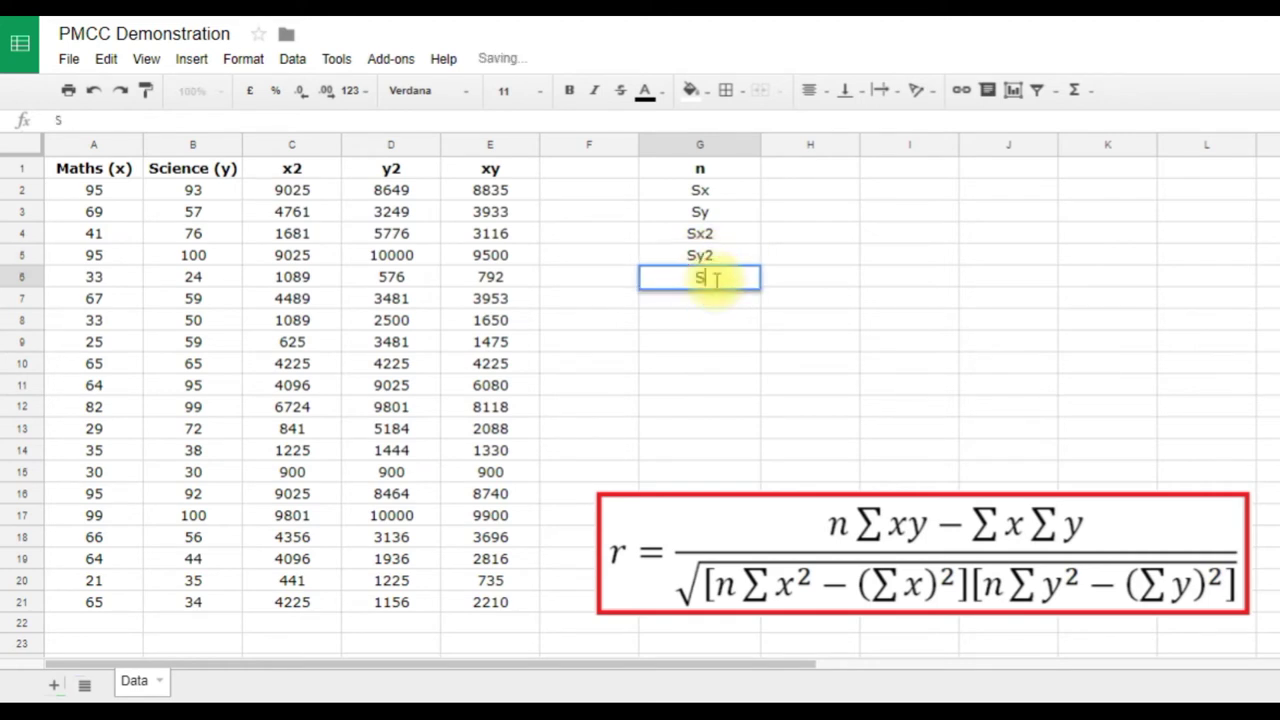
click(722, 307)
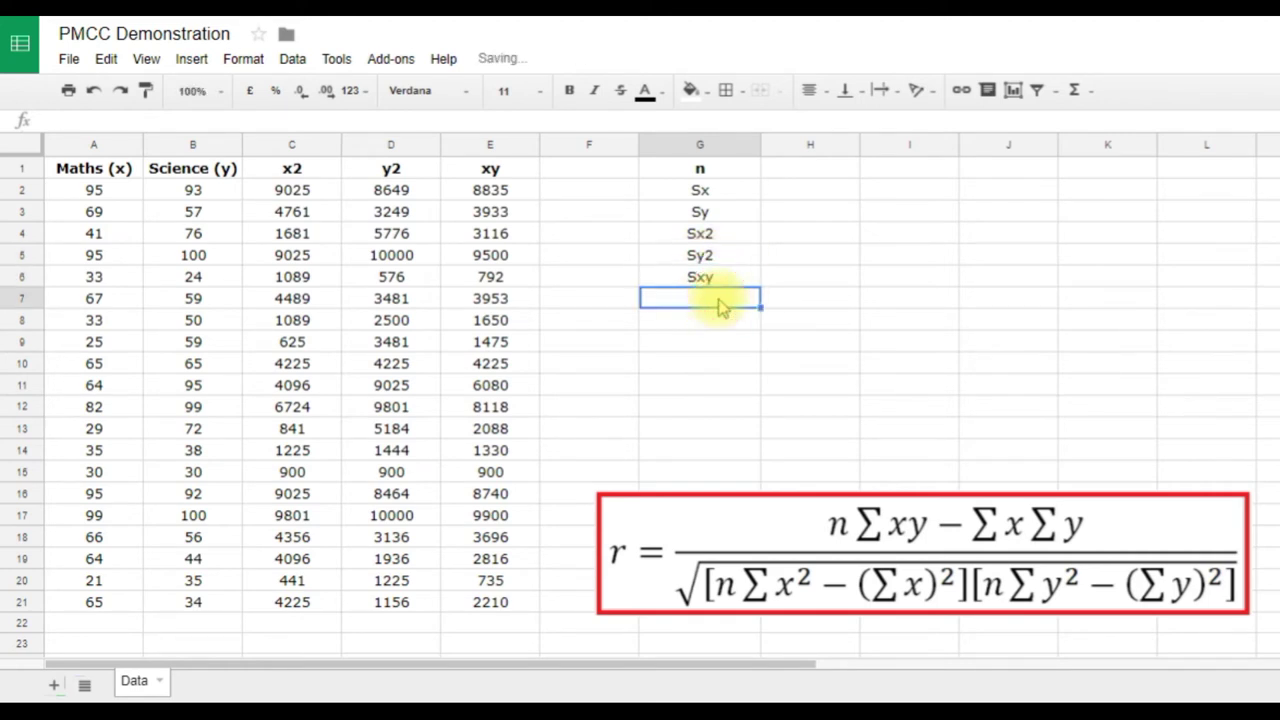
- Make the cells G1:H6 of the summary table bold
drag(818, 278, 720, 183)
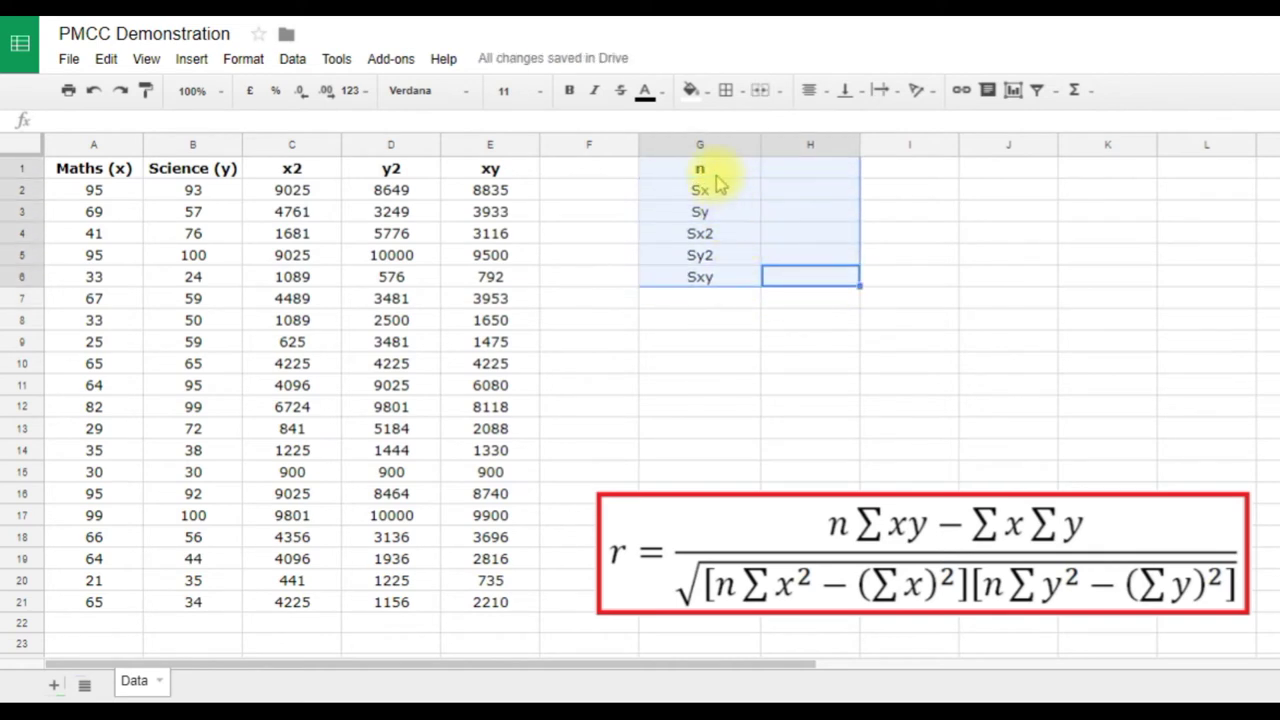
click(569, 90)
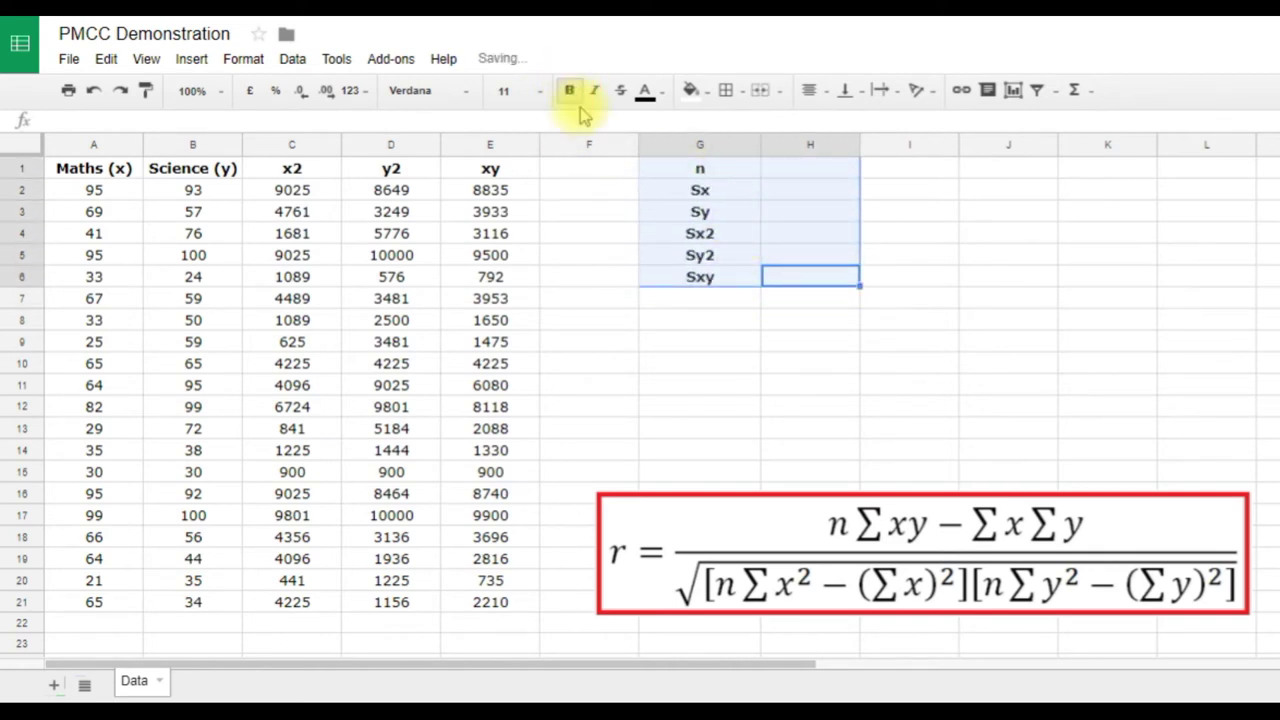
click(711, 348)
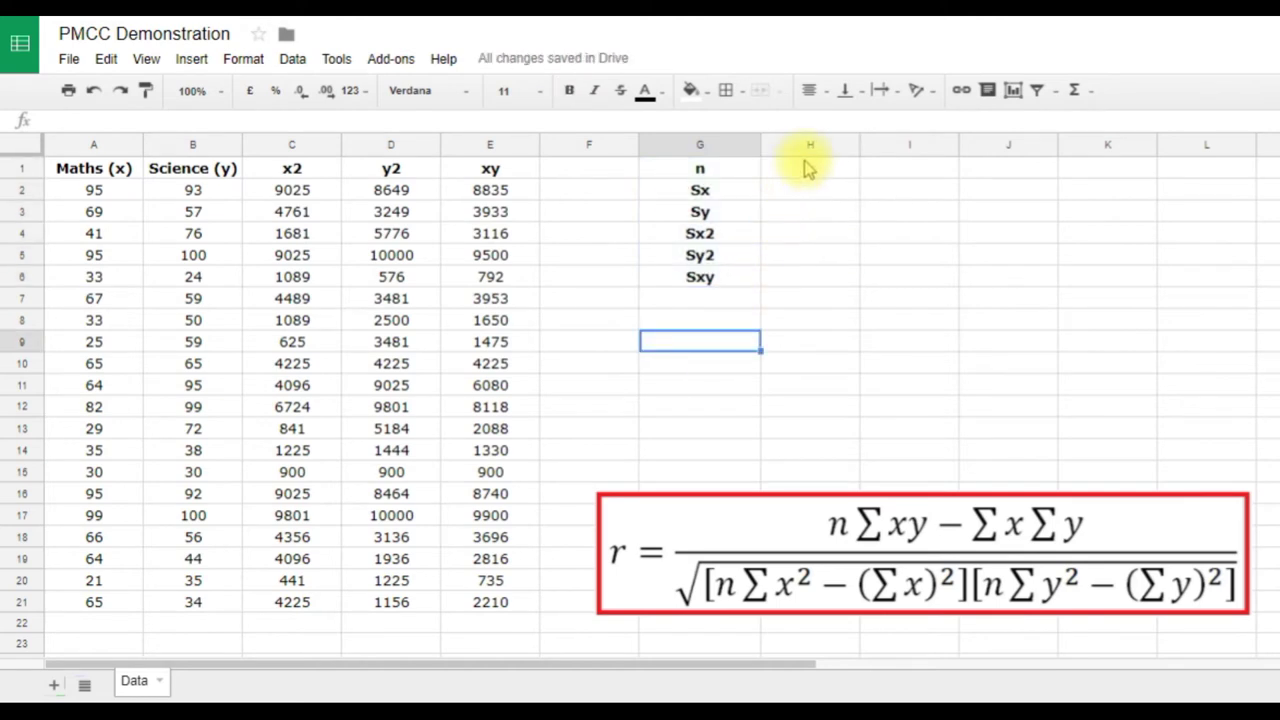
- Enter the formula =count(A2:A21) in H1 to calculate n from the Maths scores
click(810, 170)
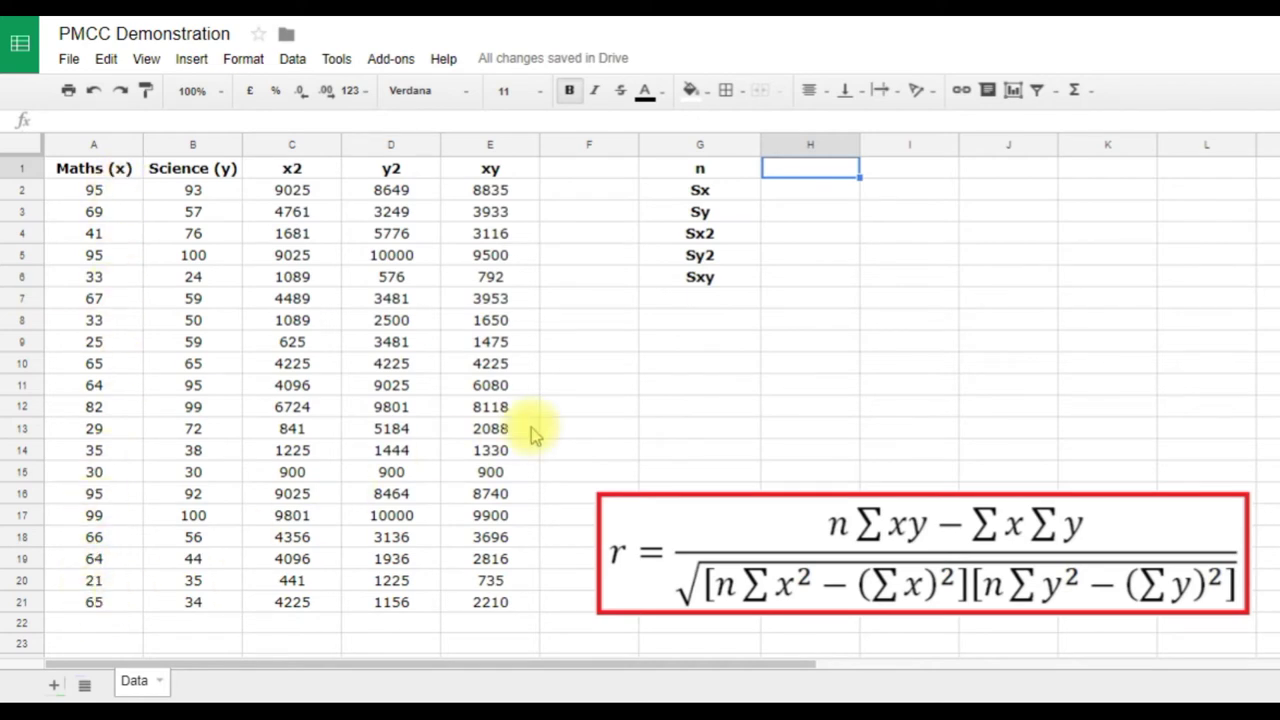
text(=c)
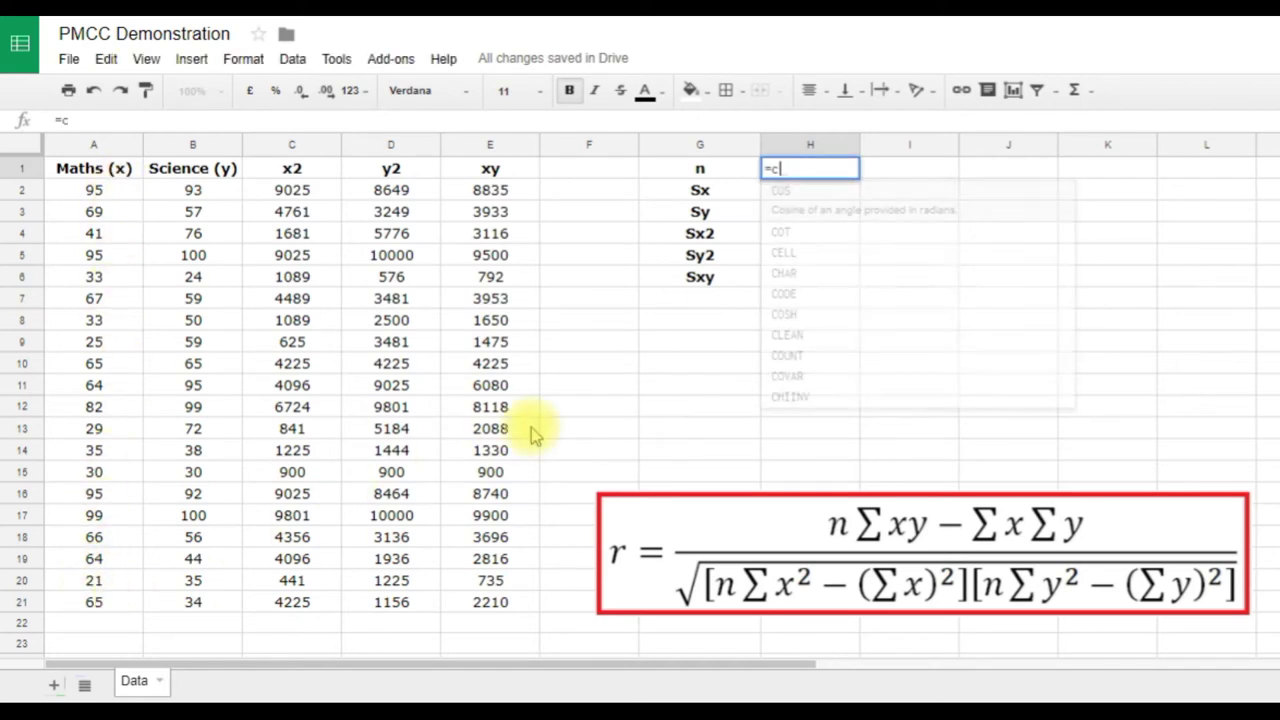
text(ount)
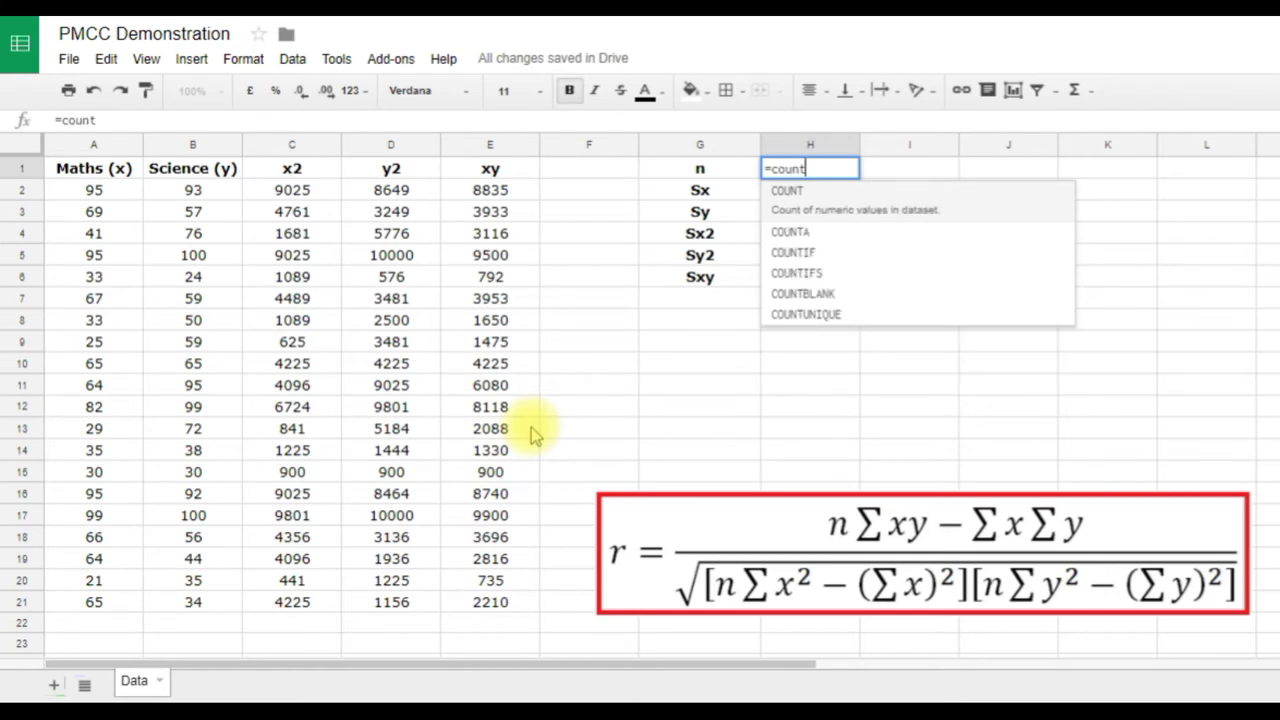
text(()
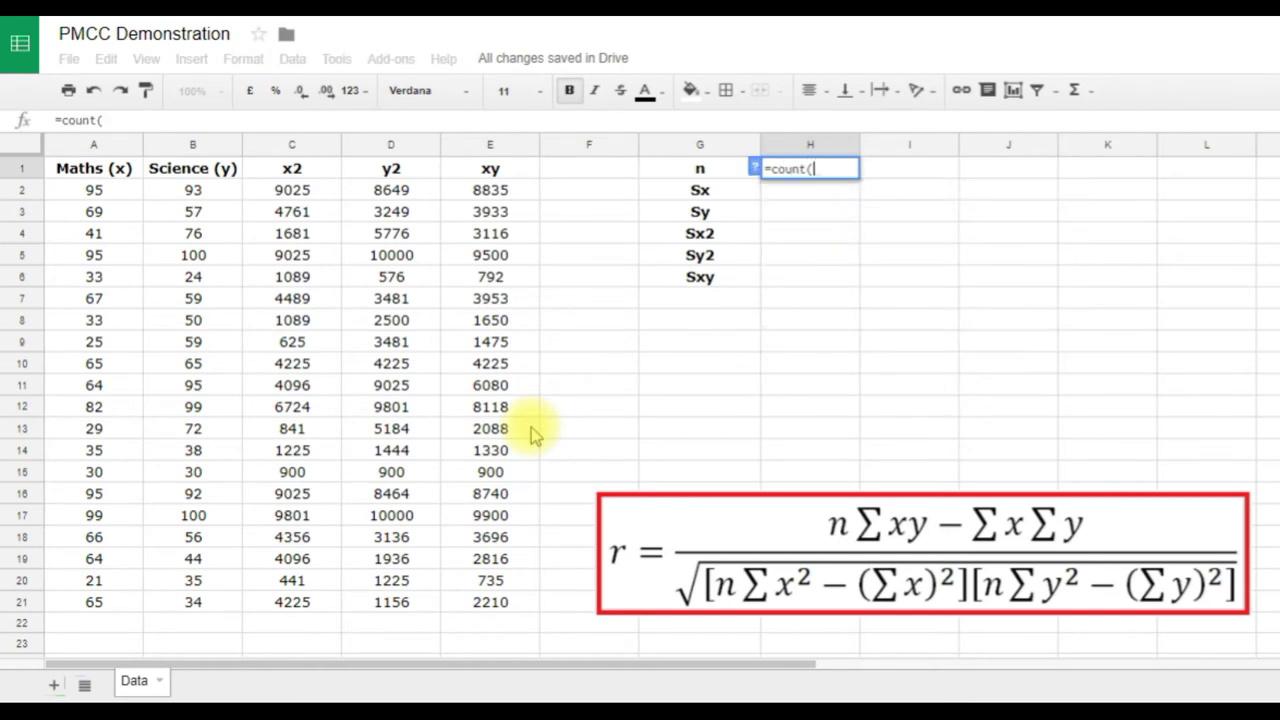
click(92, 190)
drag(95, 208, 82, 610)
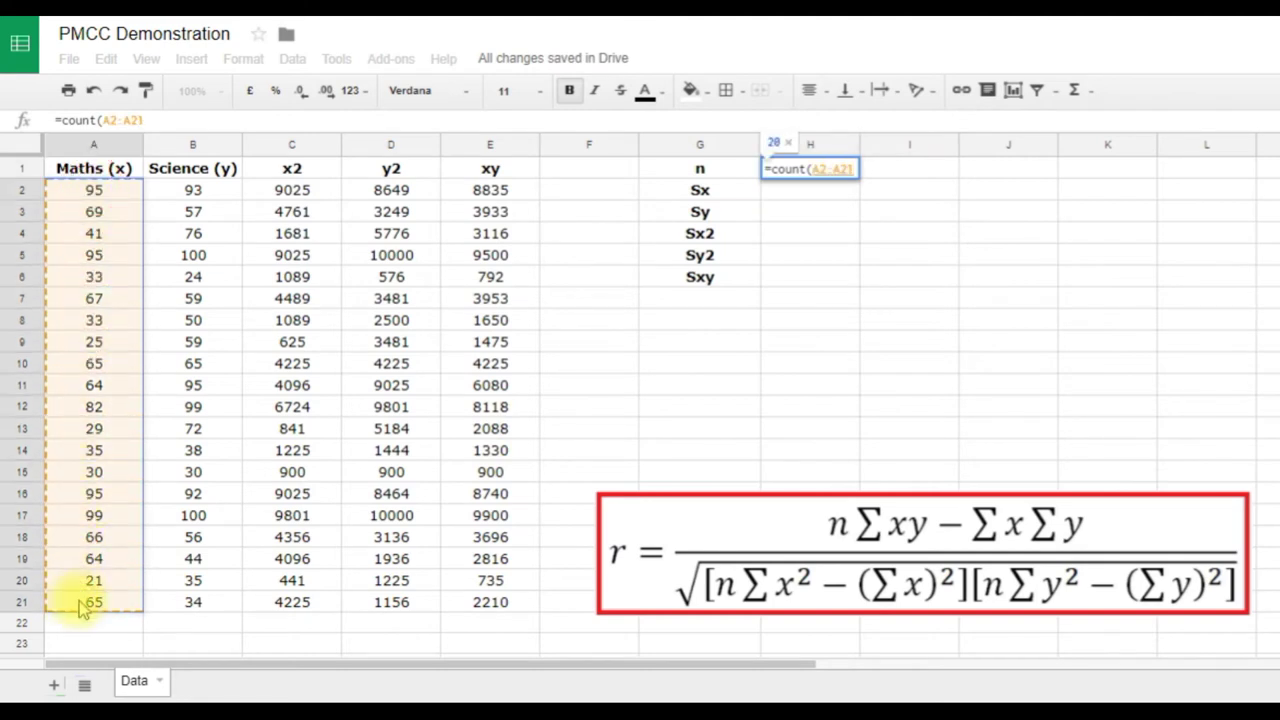
text())
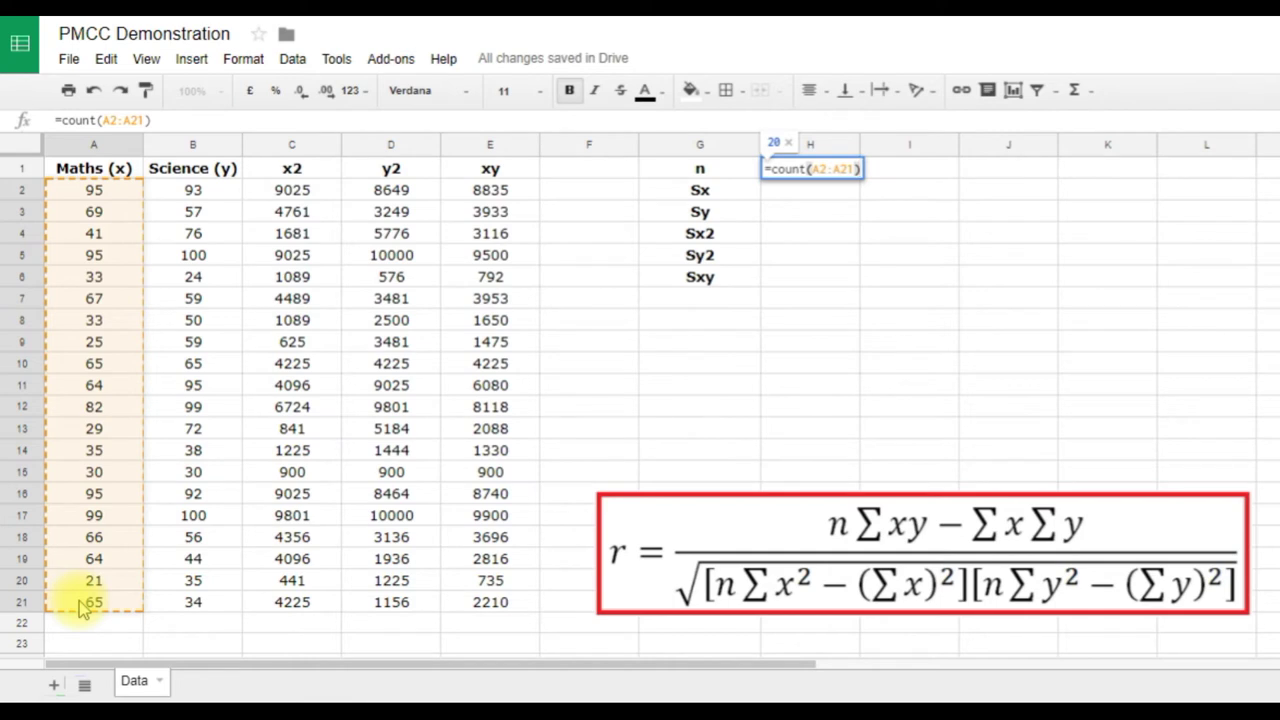
key(Return)
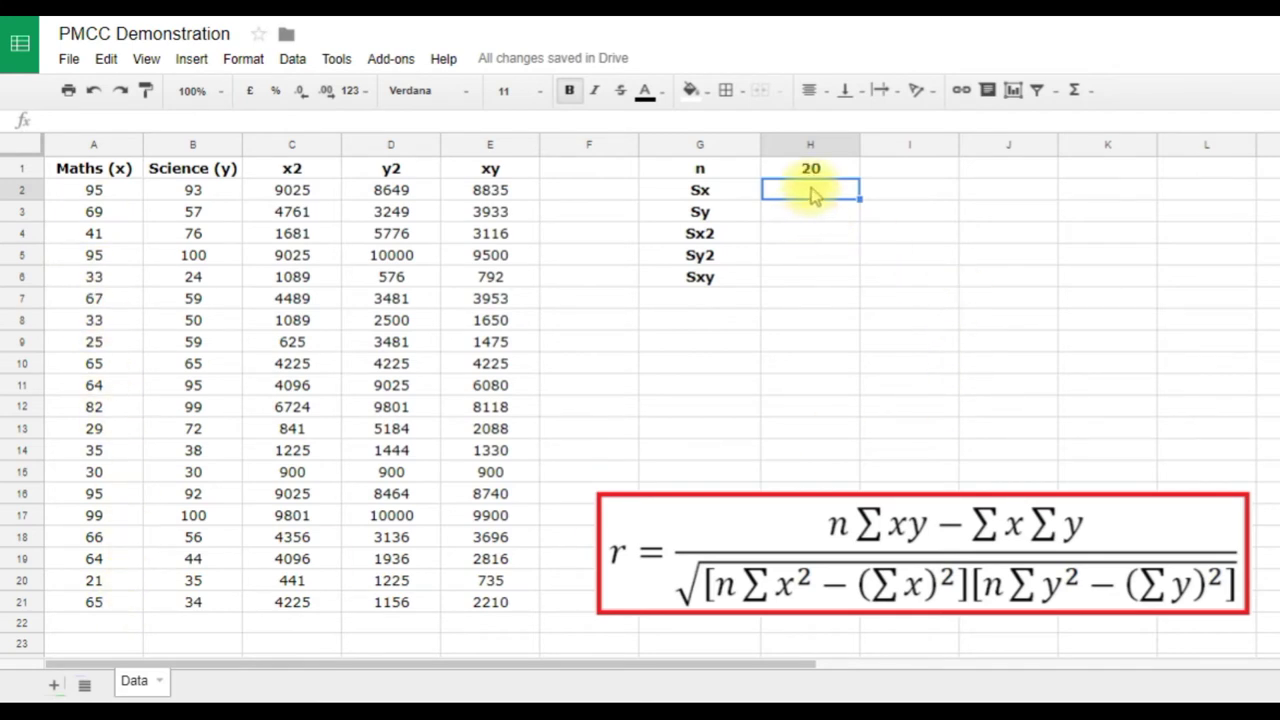
- Enter the formula =sum(A2:A21) in H2 to total the Maths scores for Sx
text(=)
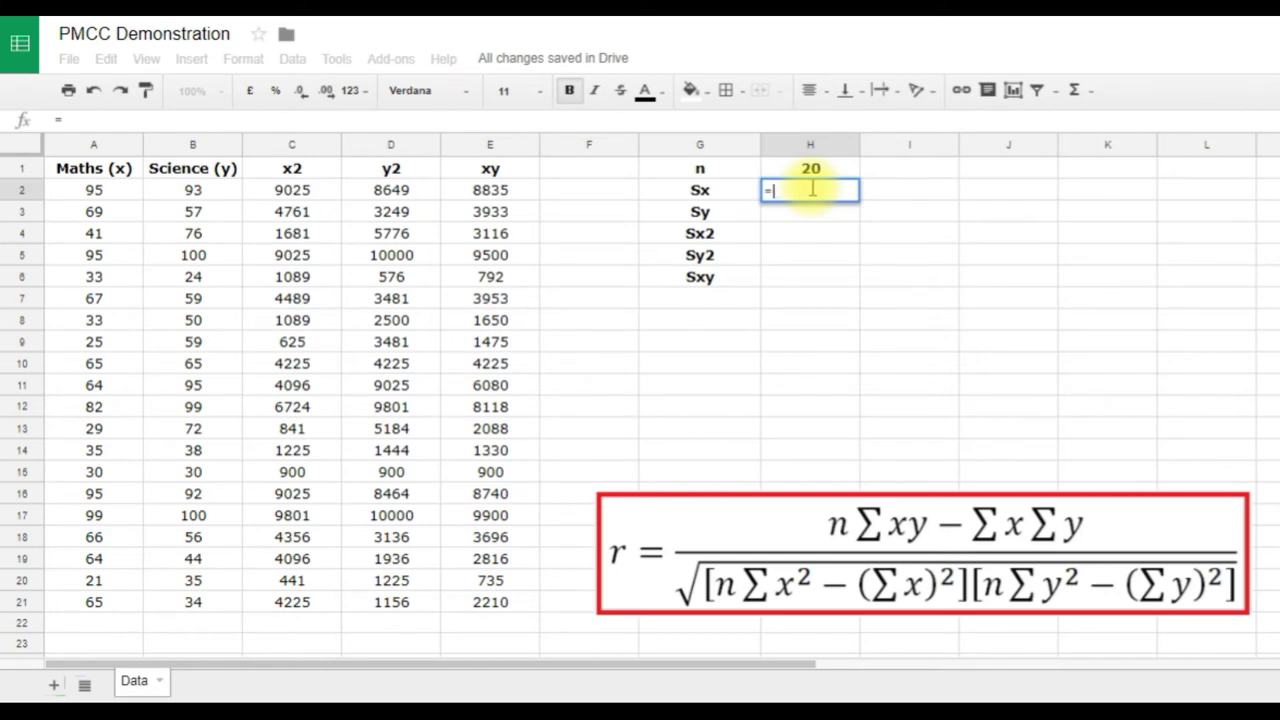
text(sum)
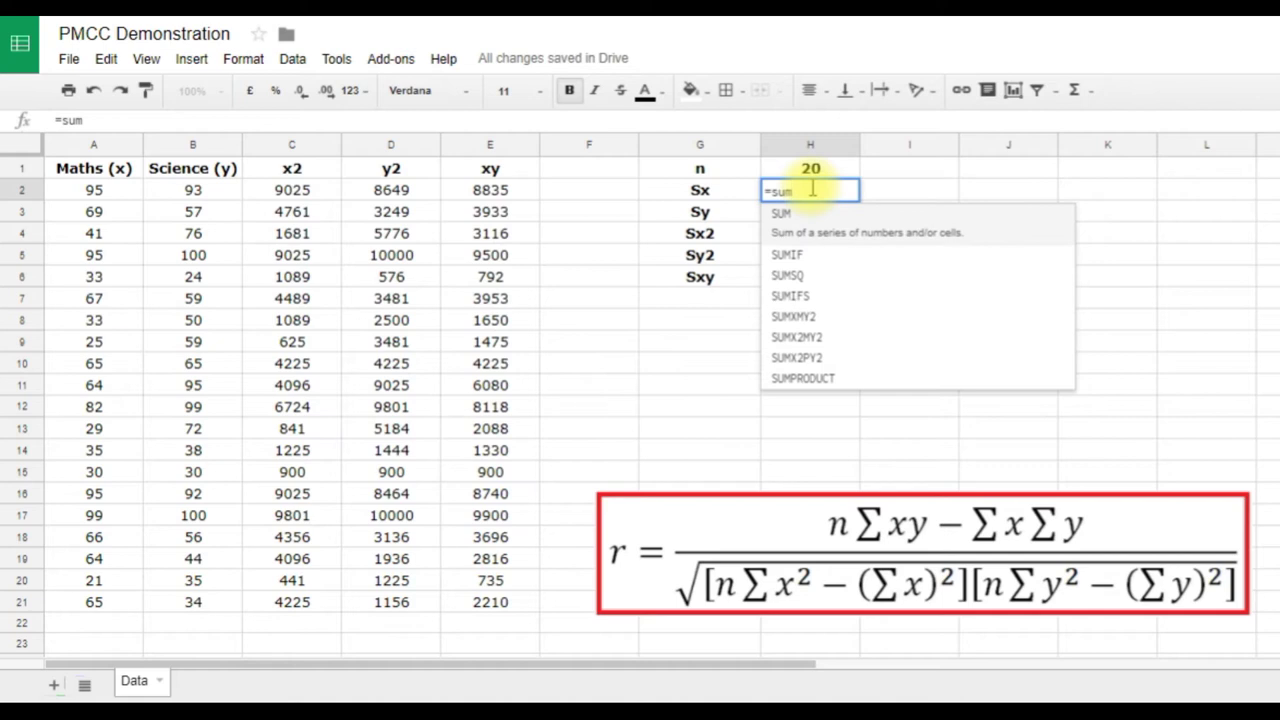
text(()
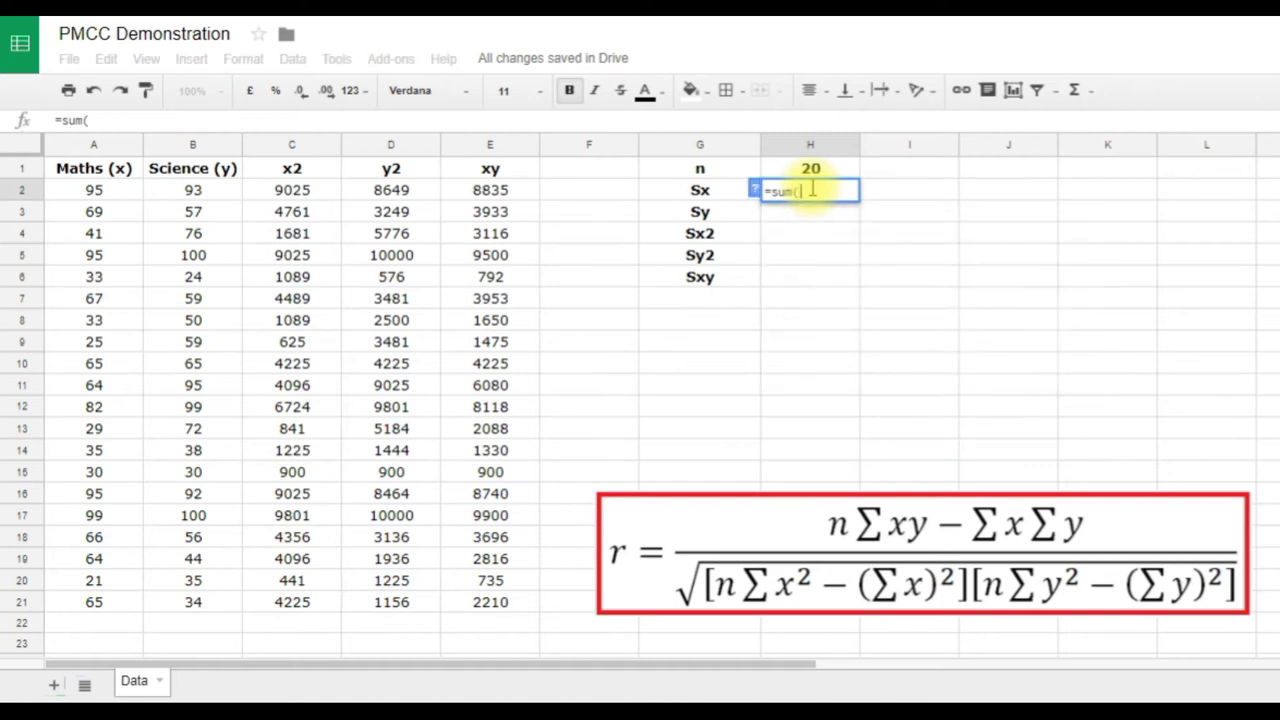
drag(92, 189, 78, 617)
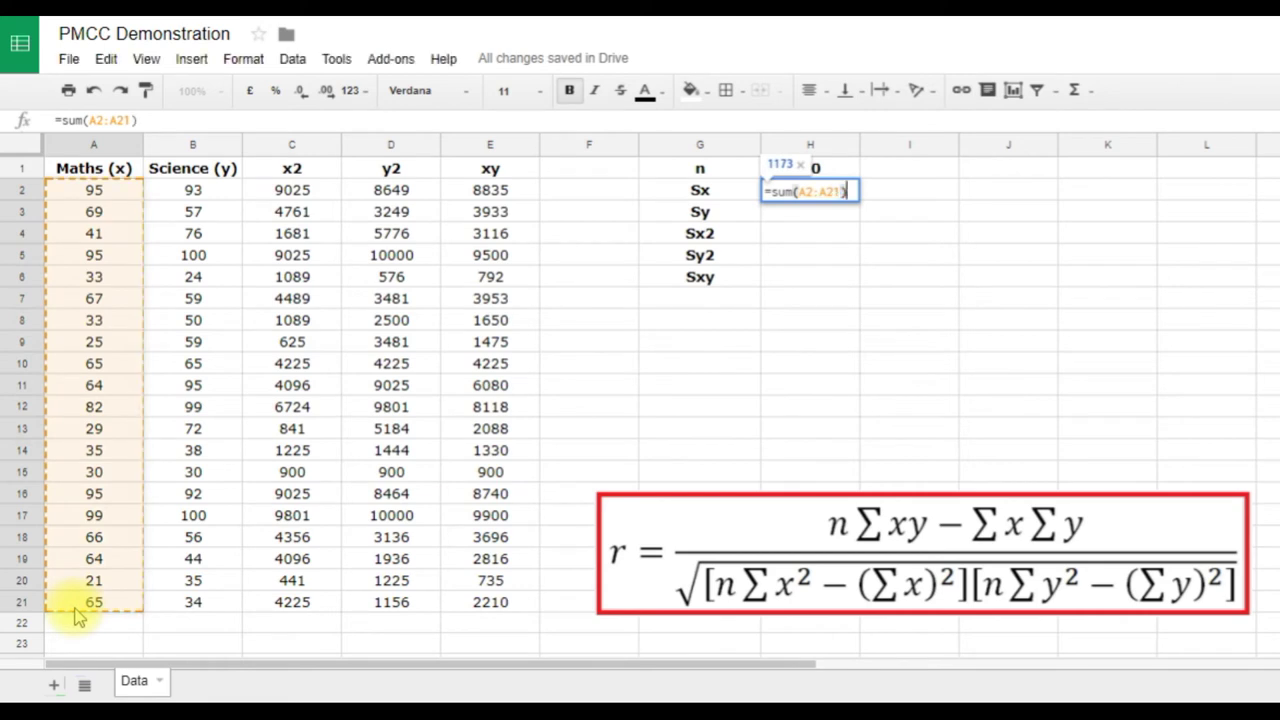
key(Return)
- Enter the formula =sum(B2:B21) in H3 to total the Science scores for Sy
text(=sum()
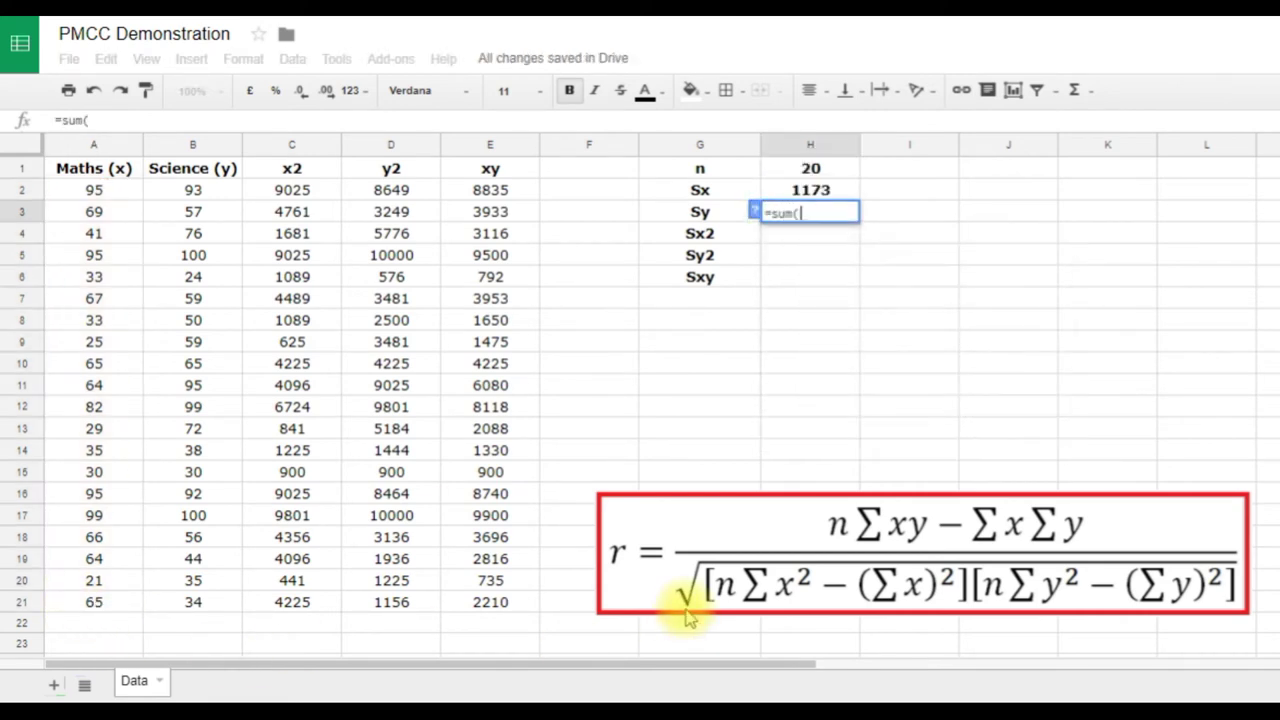
drag(193, 200, 197, 604)
text())
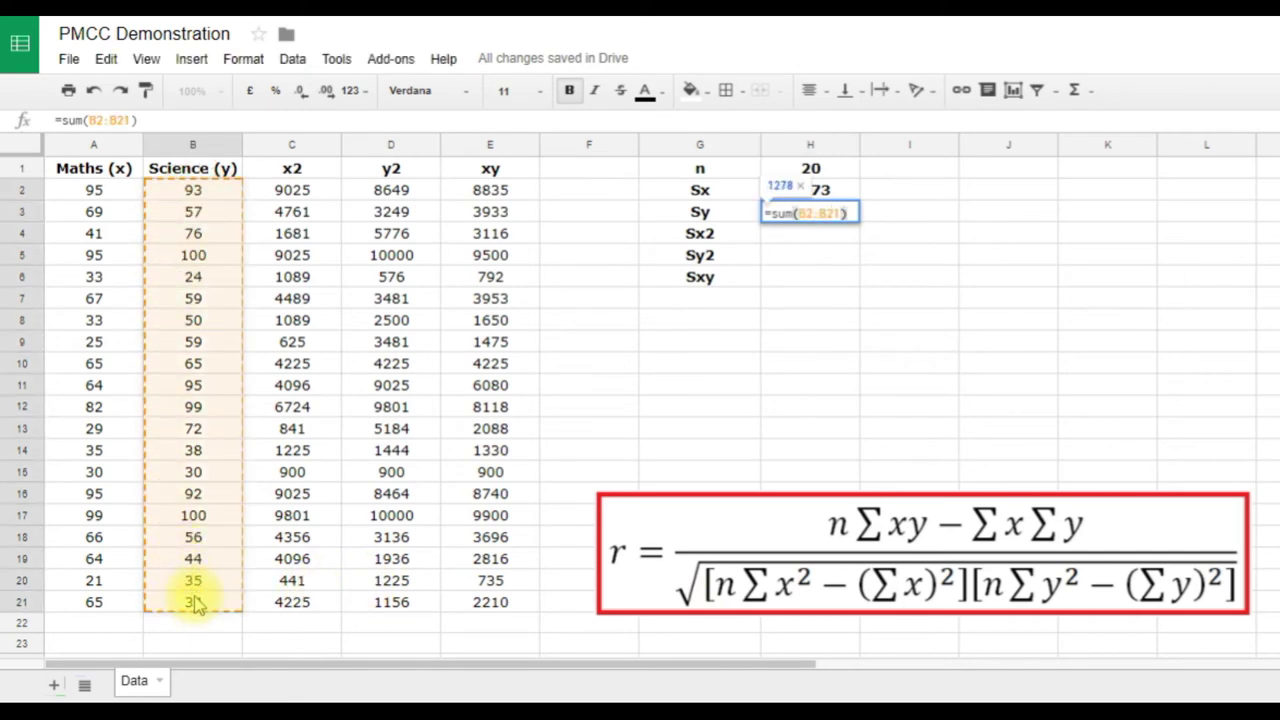
key(Return)
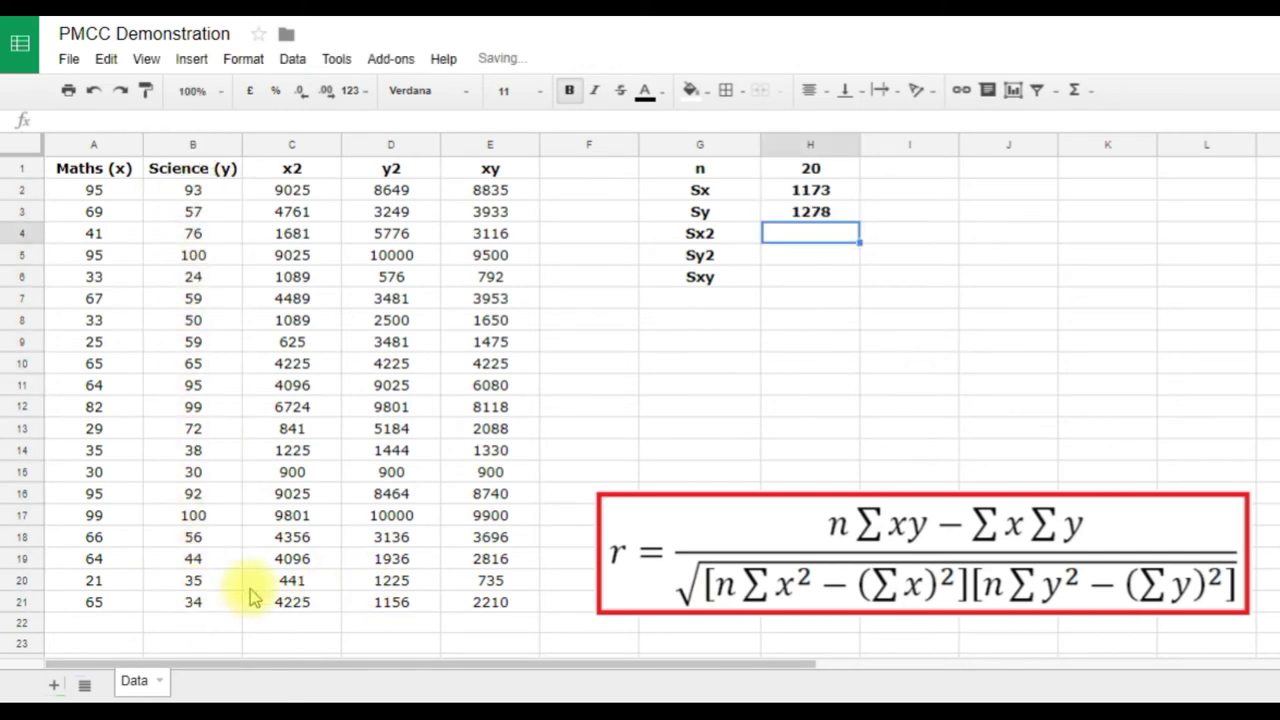
- Insert the SUM function in H4 over C2:C21 to total the x2 column for Sx2
click(1094, 92)
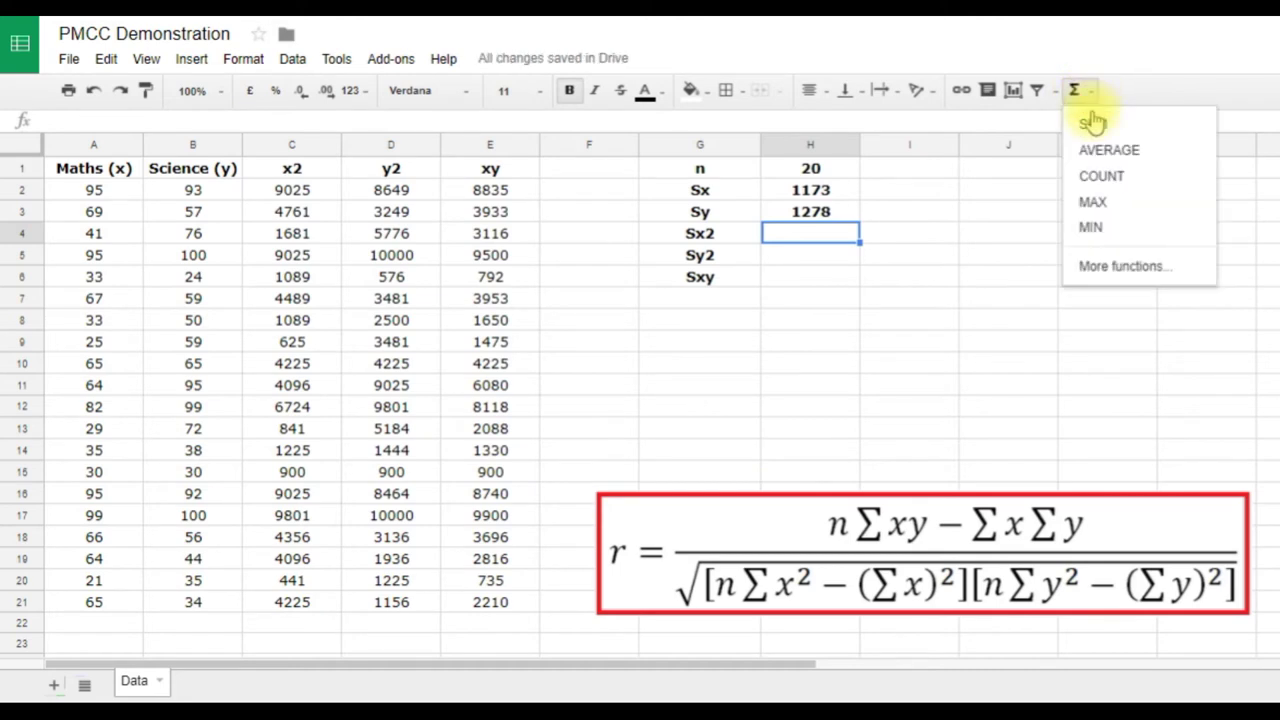
click(1093, 121)
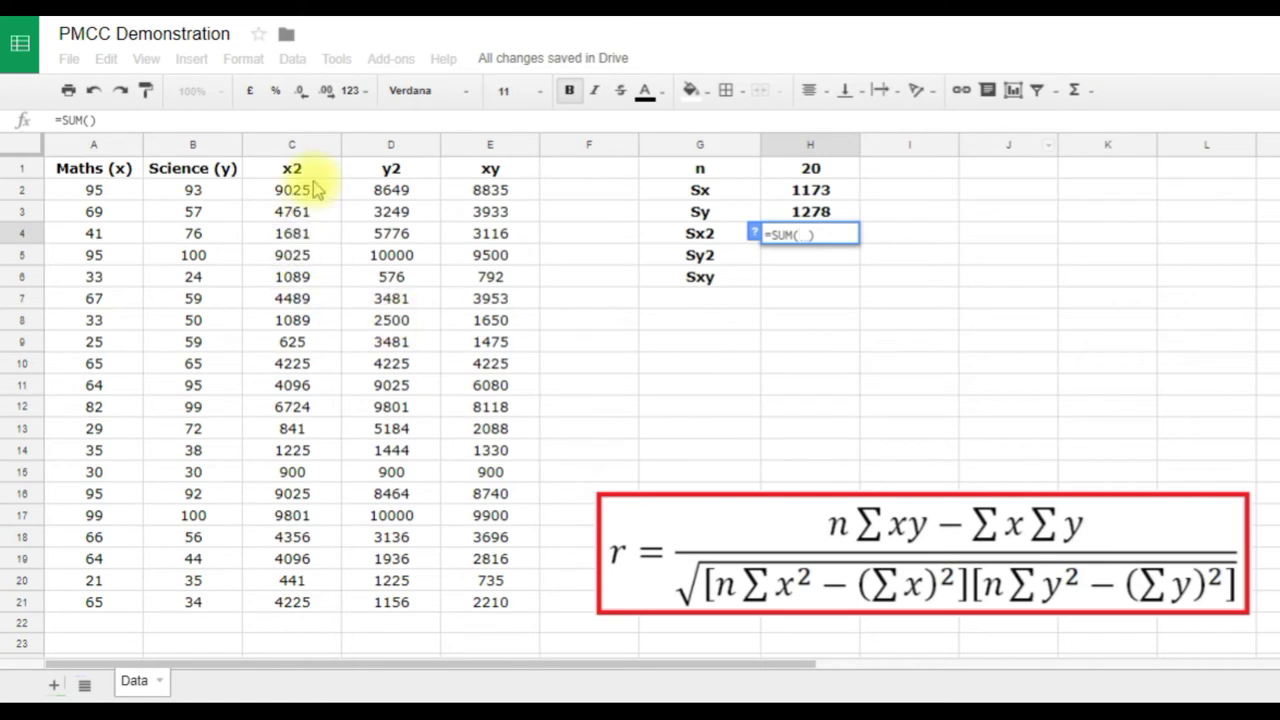
drag(292, 194, 322, 601)
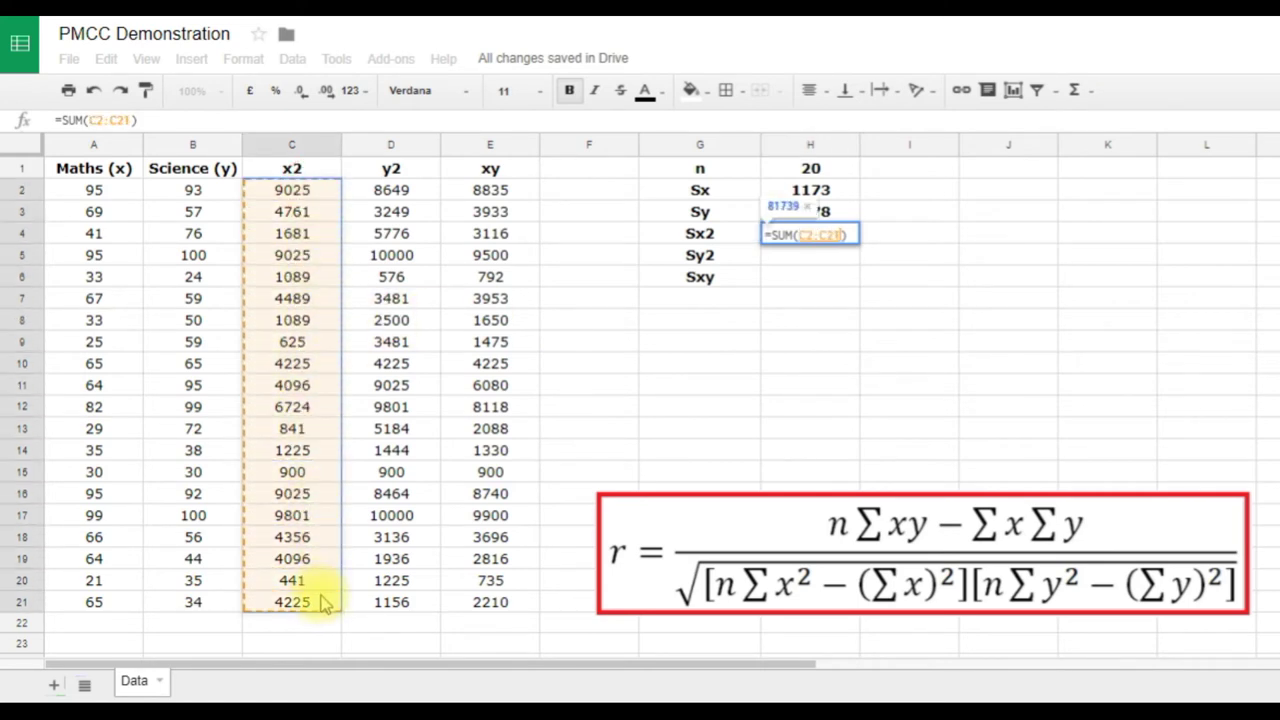
key(Return)
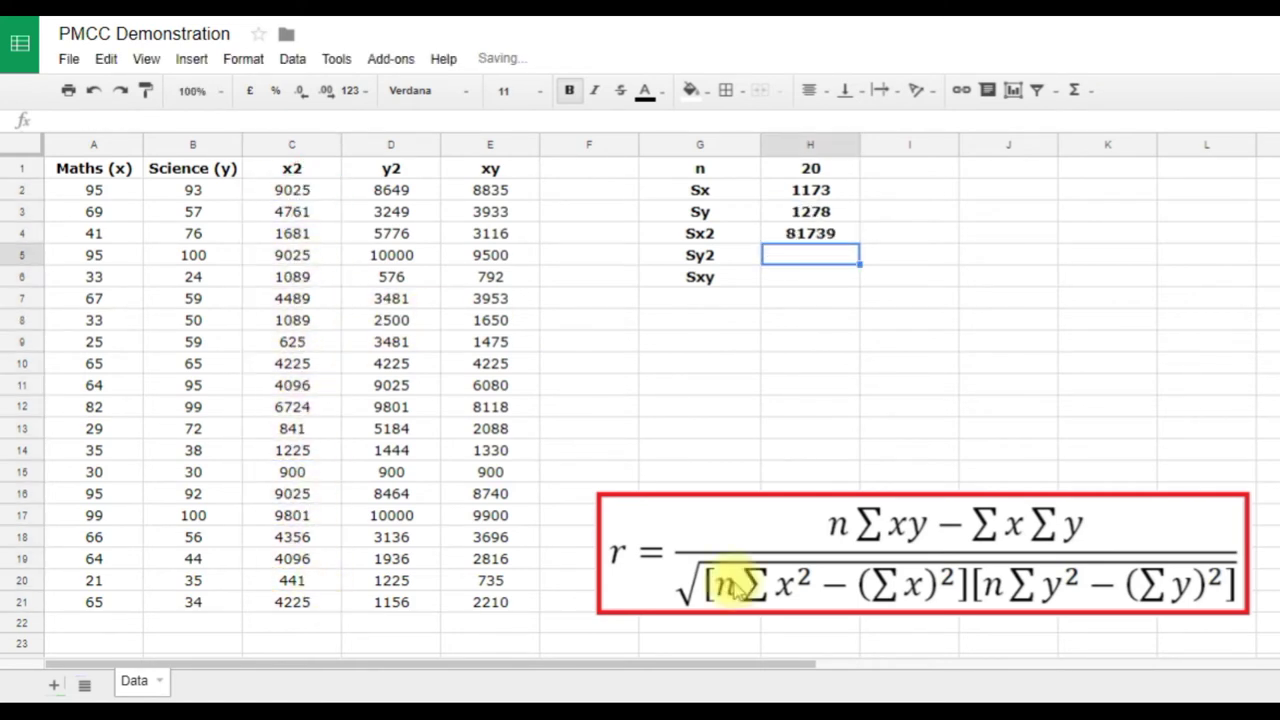
- Insert the SUM function in H5 over D2:D21 to total the y2 column for Sy2
click(1099, 95)
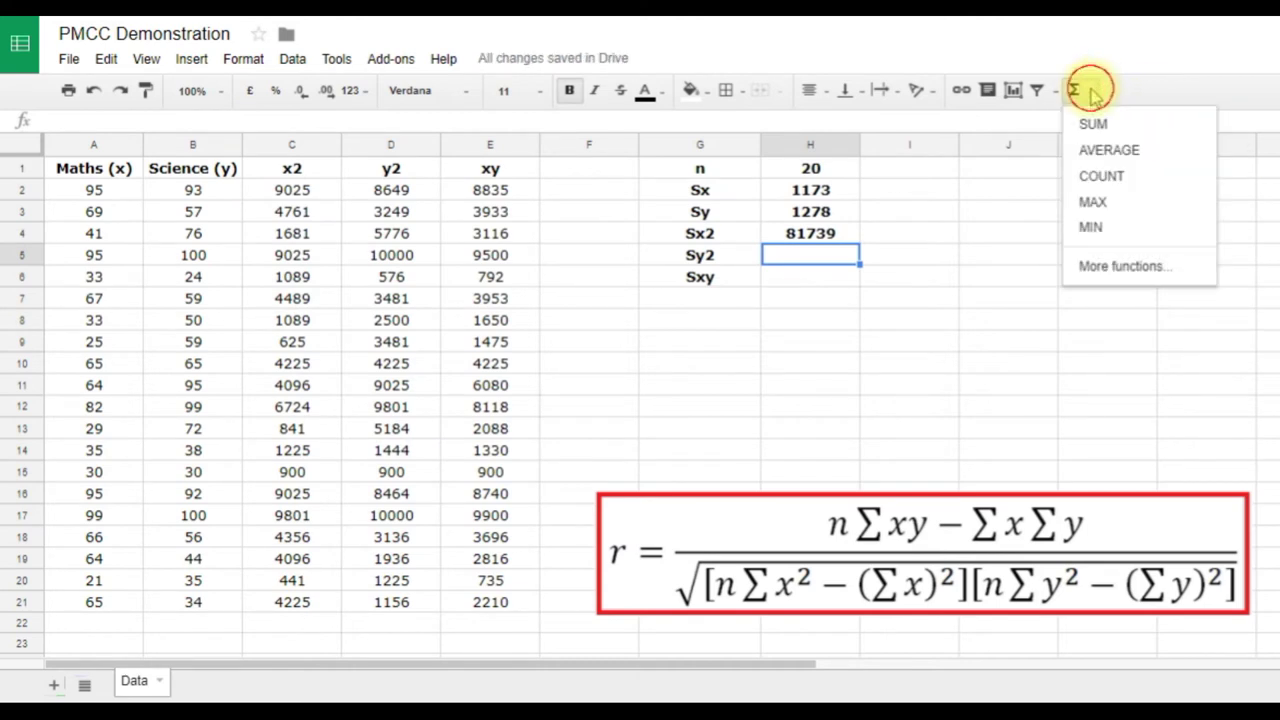
click(1090, 123)
drag(395, 195, 392, 603)
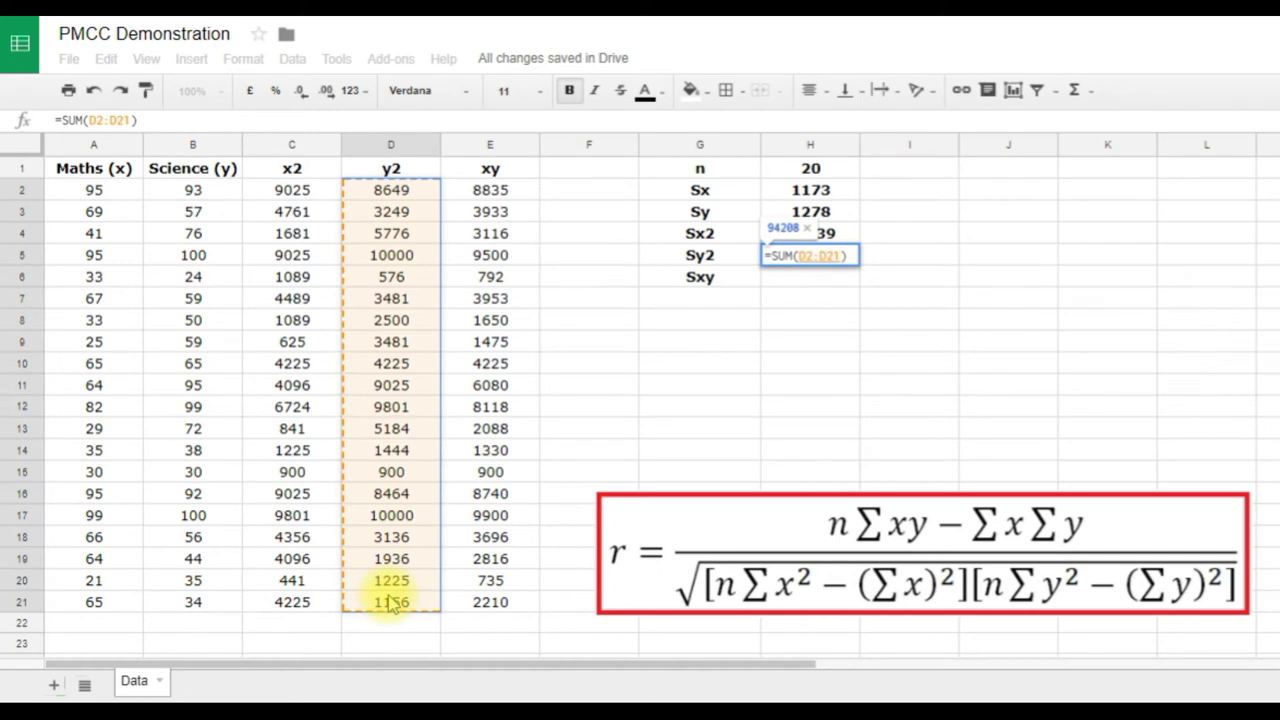
key(Return)
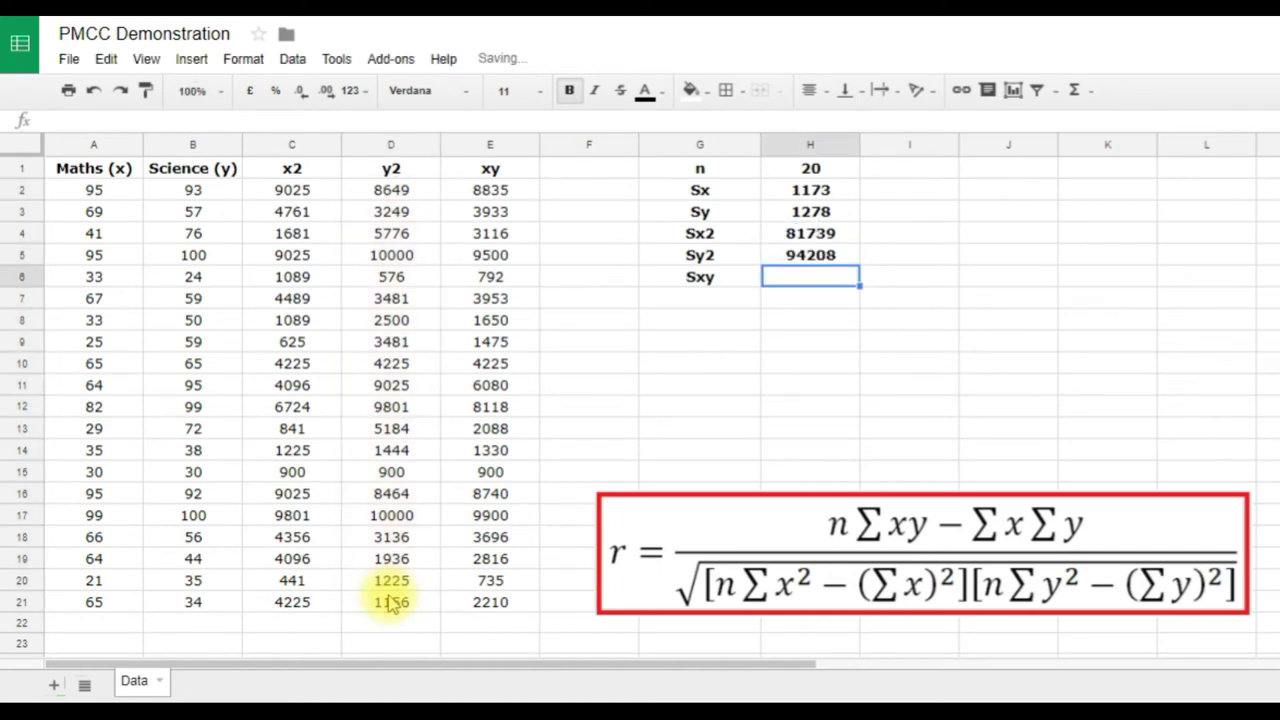
- Insert the SUM function in H6 over E2:E21 to total the xy column for Sxy
click(1075, 92)
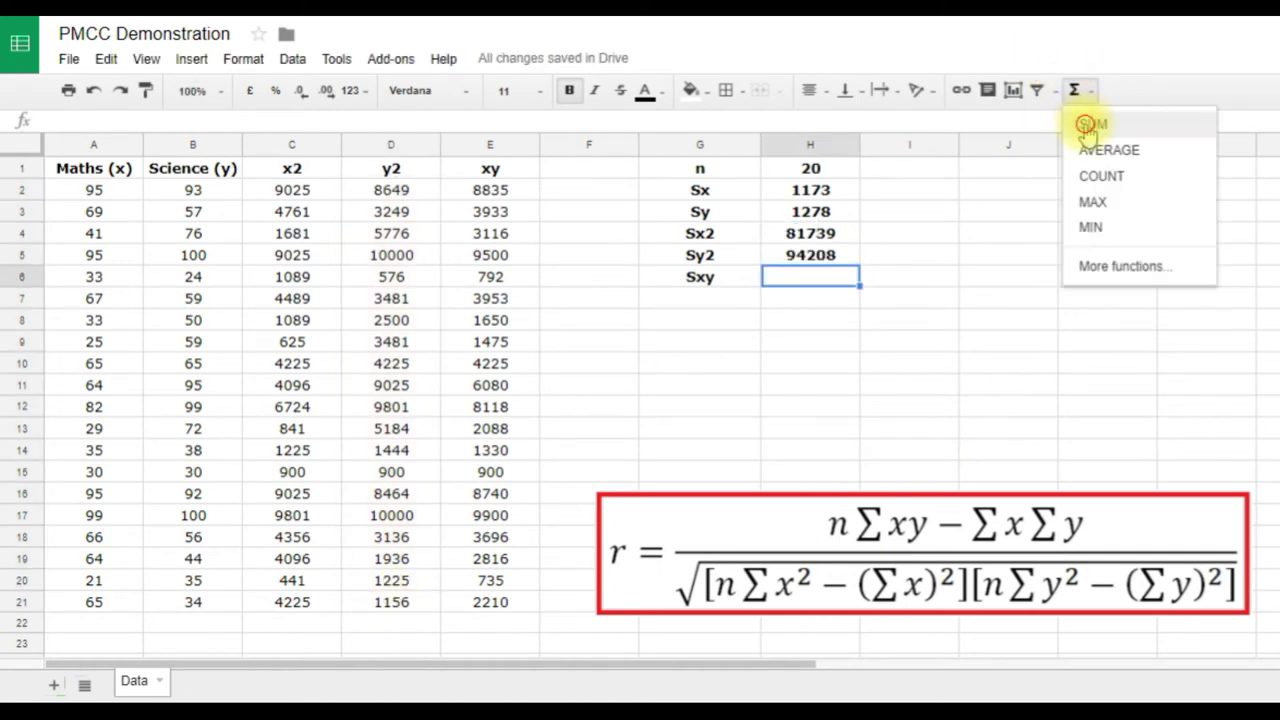
click(1086, 123)
drag(491, 190, 500, 605)
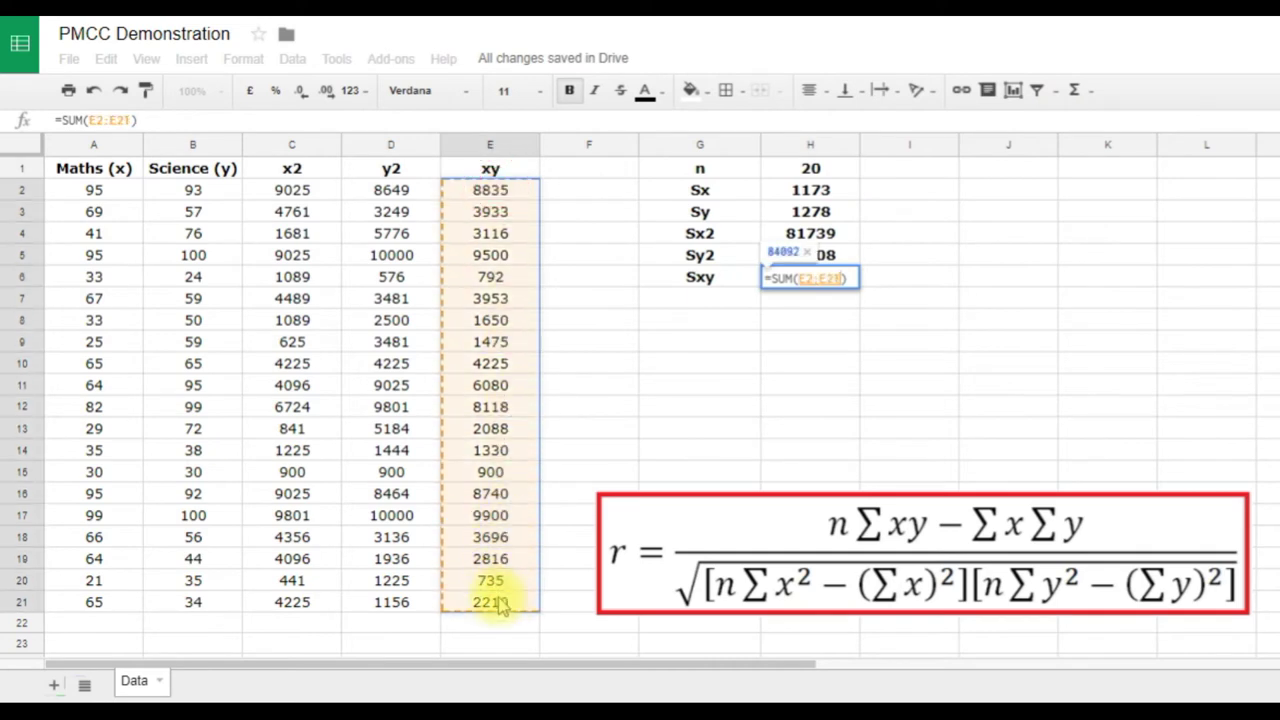
key(Return)
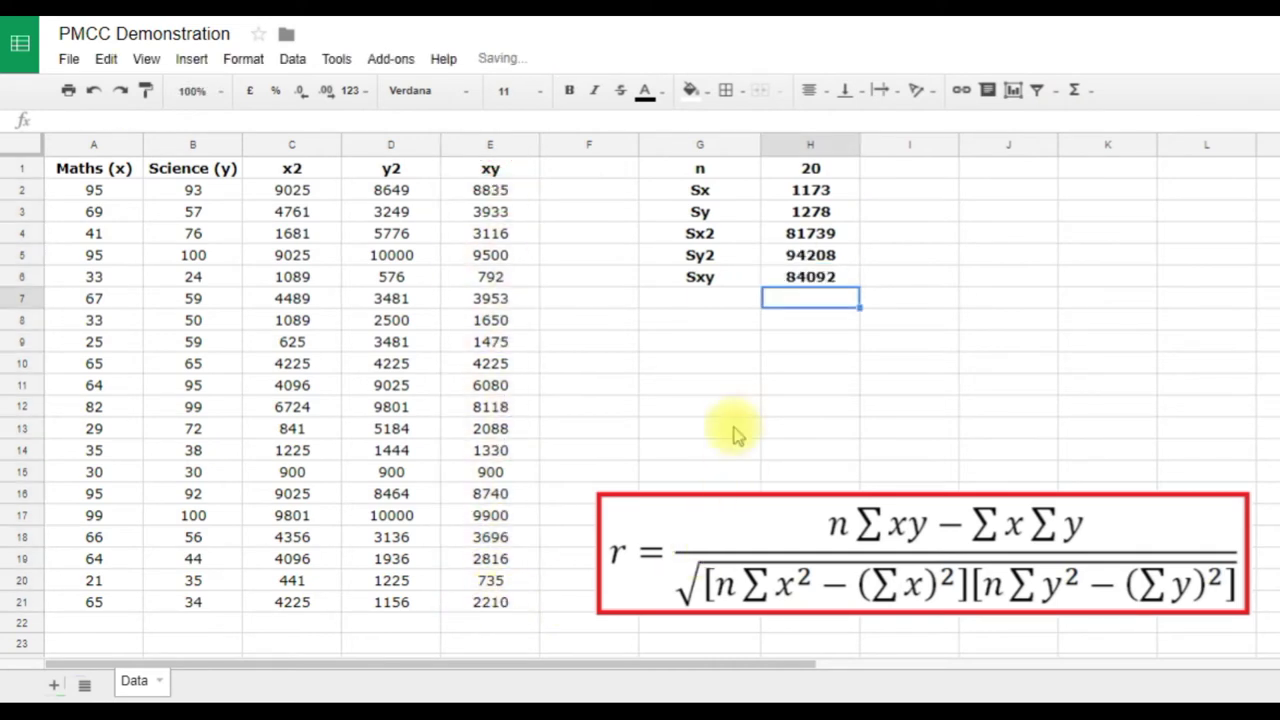
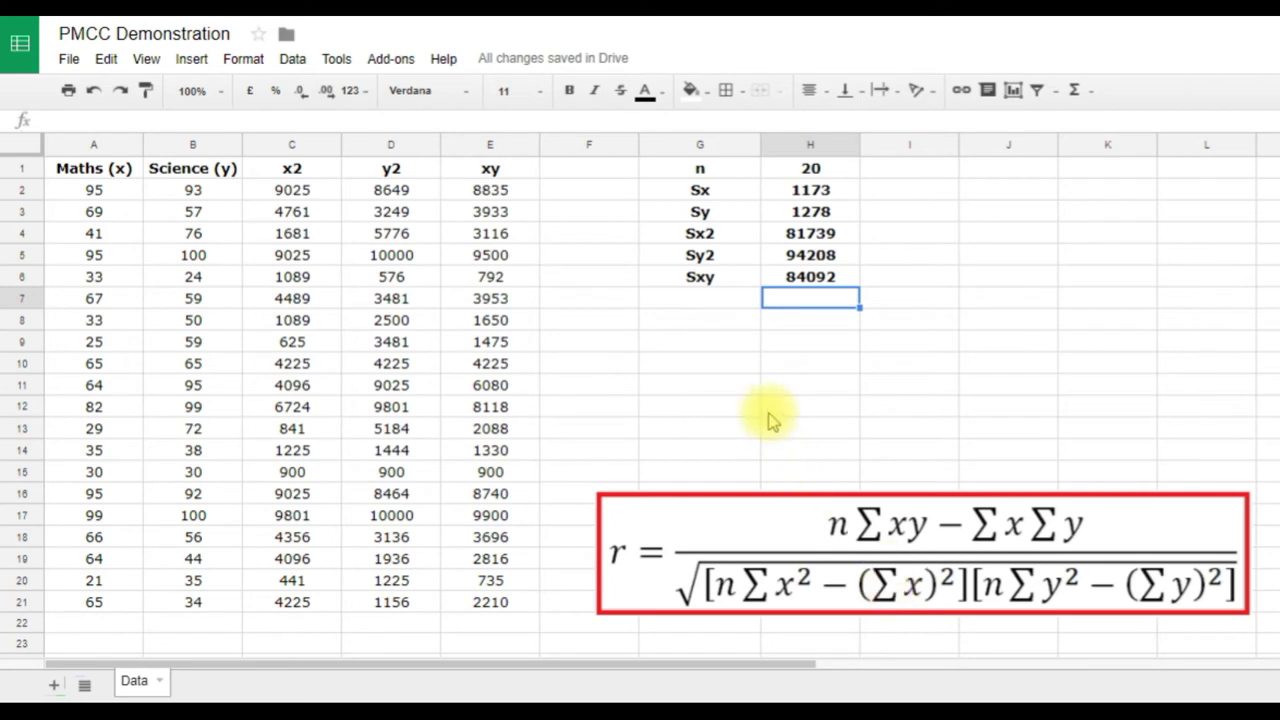
- Label cells G8 to G10 as Top, Bottom and r =
click(699, 323)
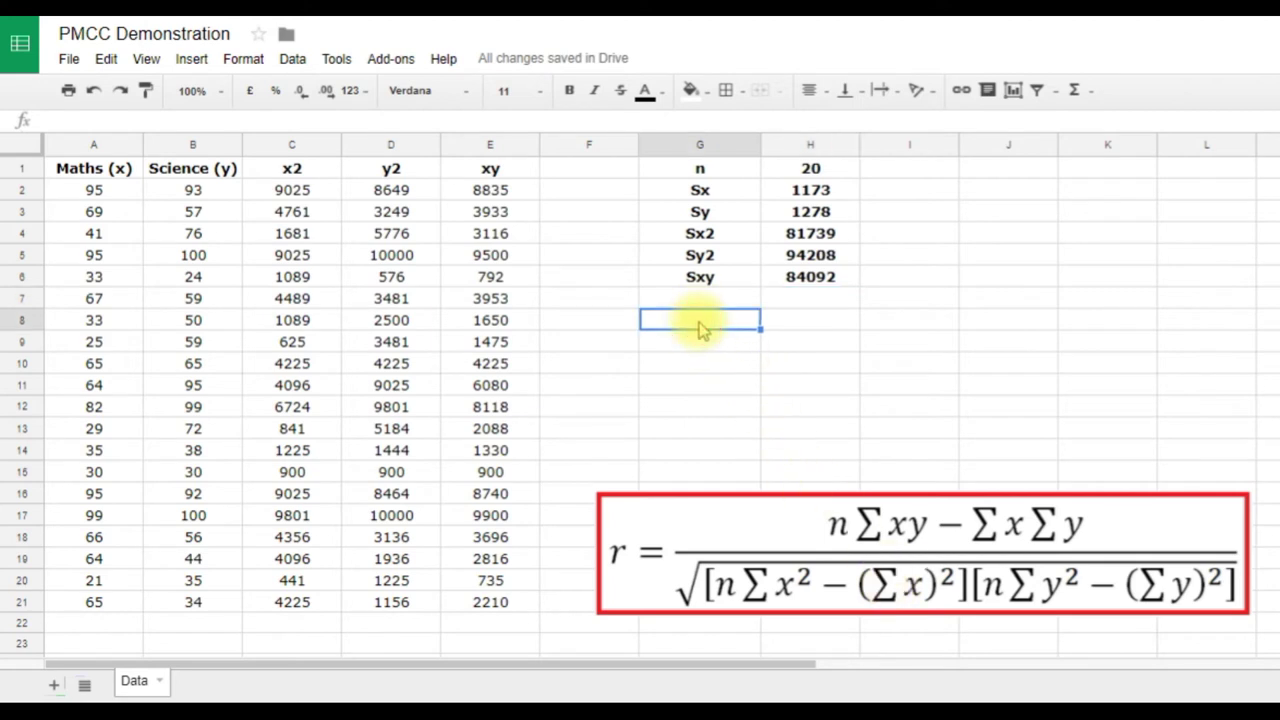
text(Top)
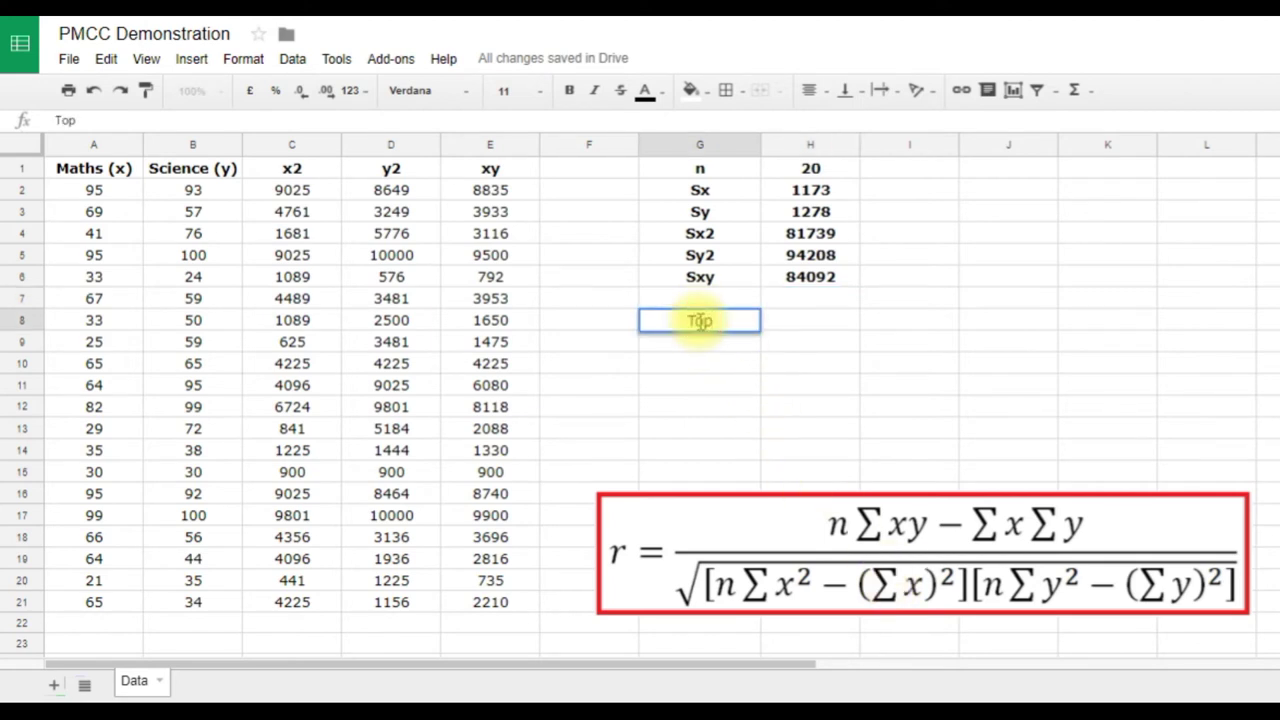
key(Return)
text(Botom)
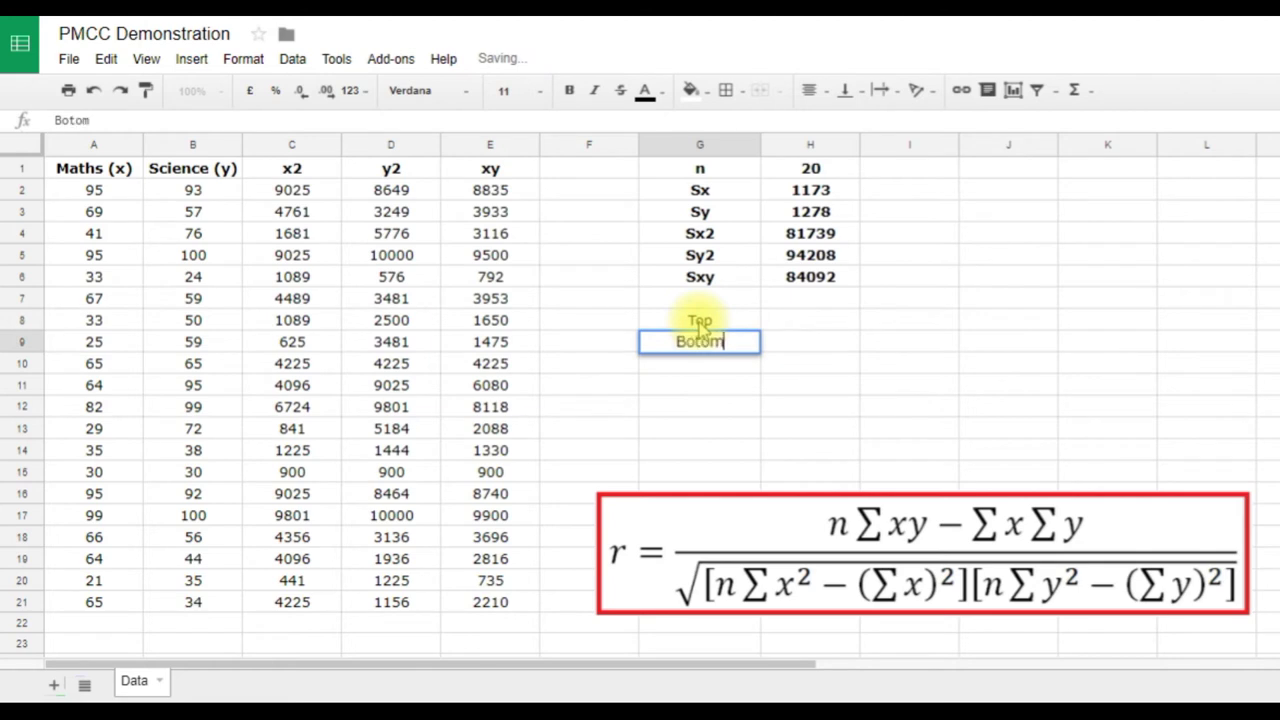
key(BackSpace)
key(BackSpace)
text(tom)
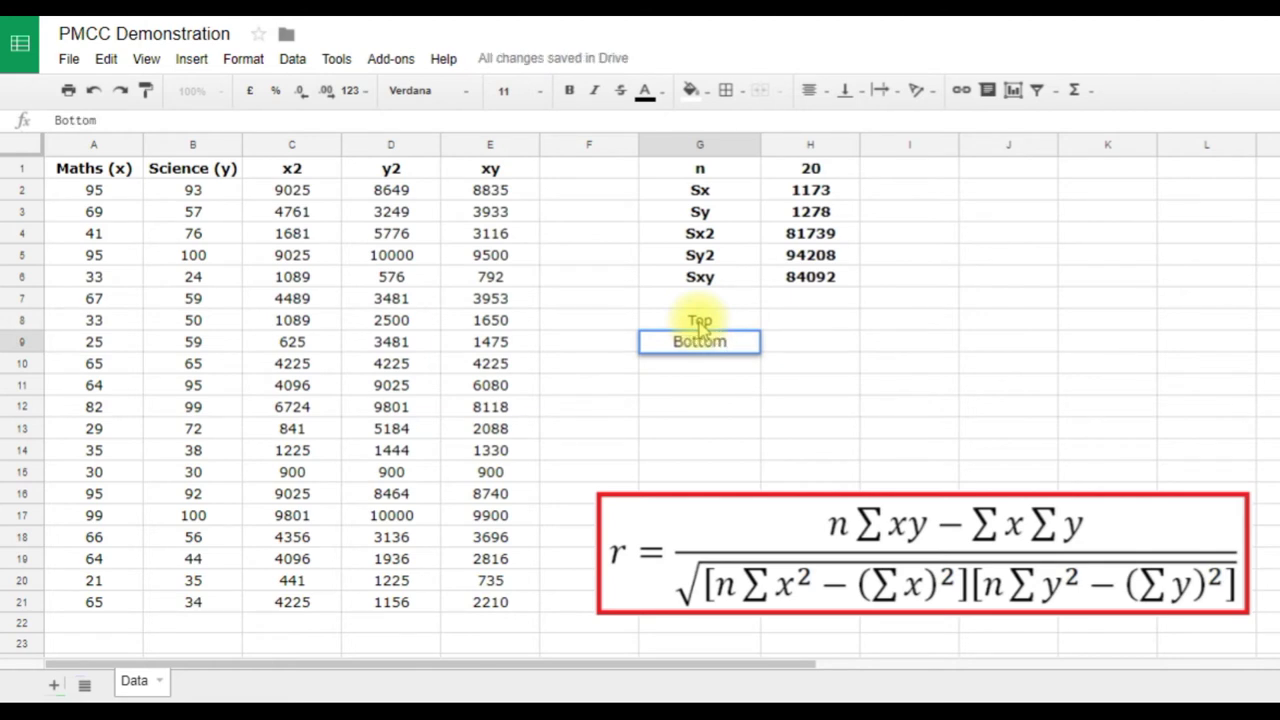
key(Return)
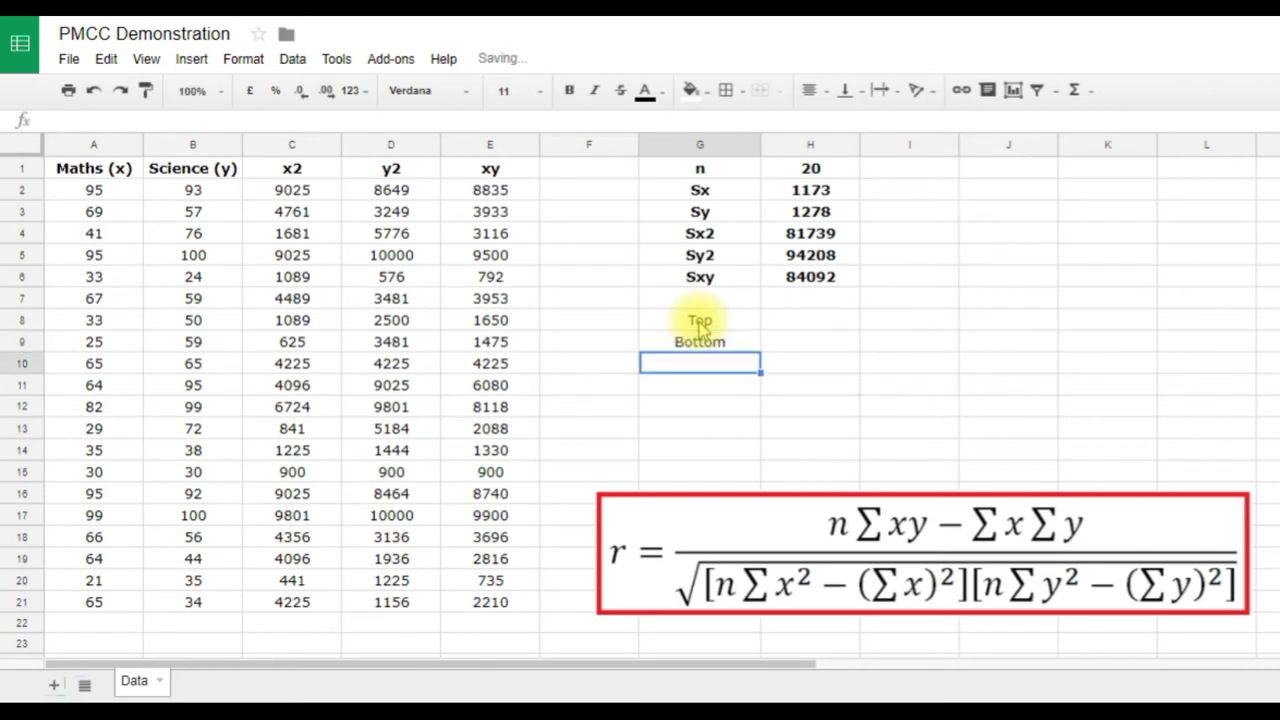
text(r =)
click(714, 388)
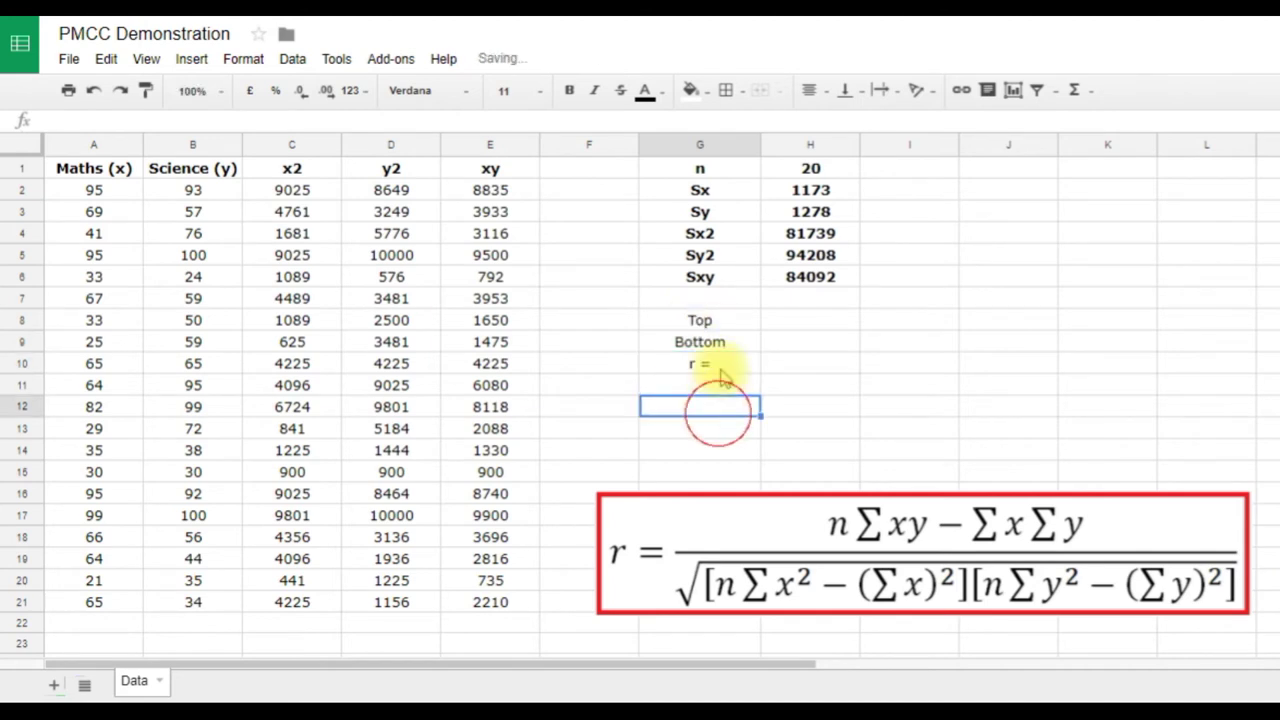
- Make the range G8:H10 with the Top, Bottom and r = labels bold
drag(700, 320, 818, 375)
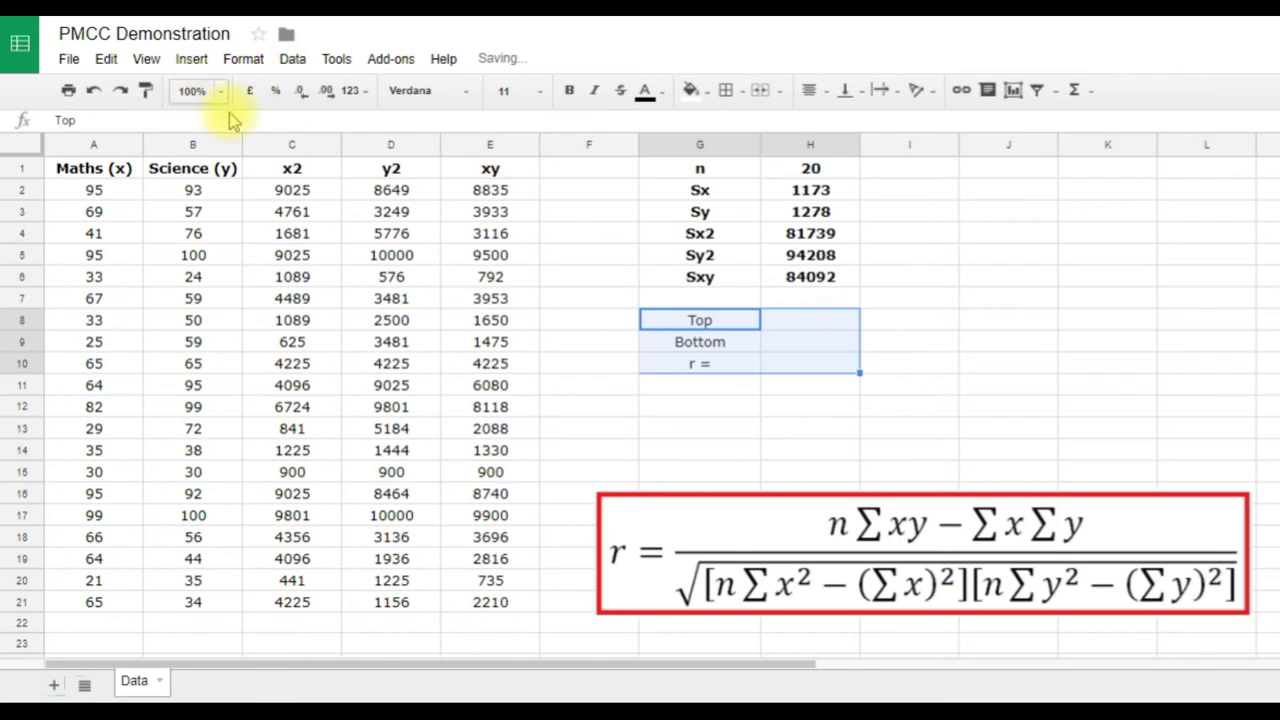
click(568, 91)
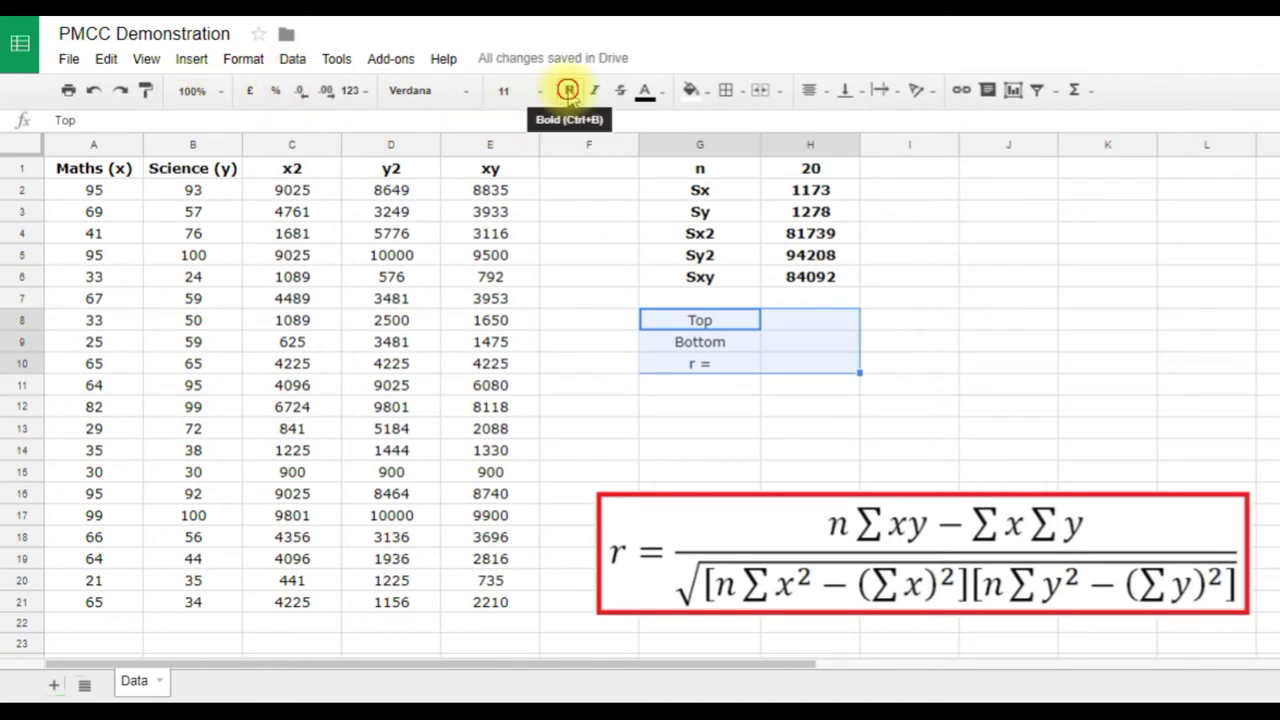
click(915, 386)
- Enter the formula =H1*H6-H2*H3 in H8 to calculate the top part of the PMCC formula
click(811, 322)
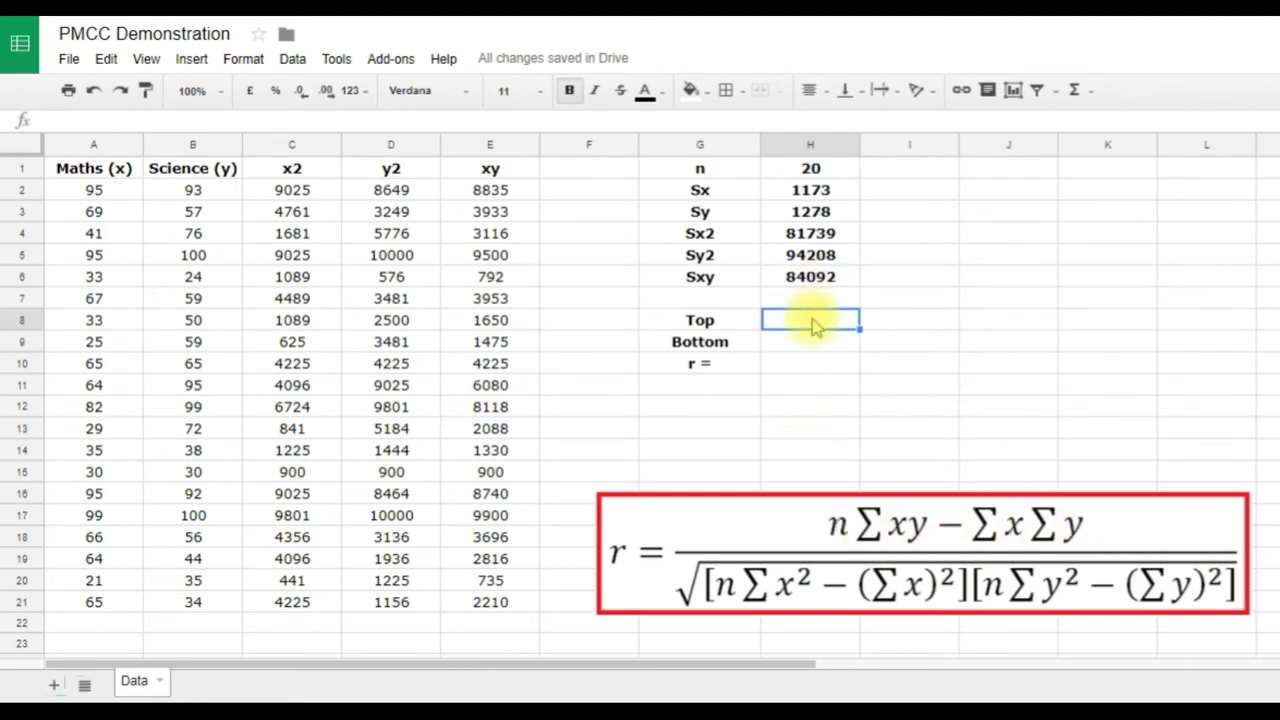
text(=)
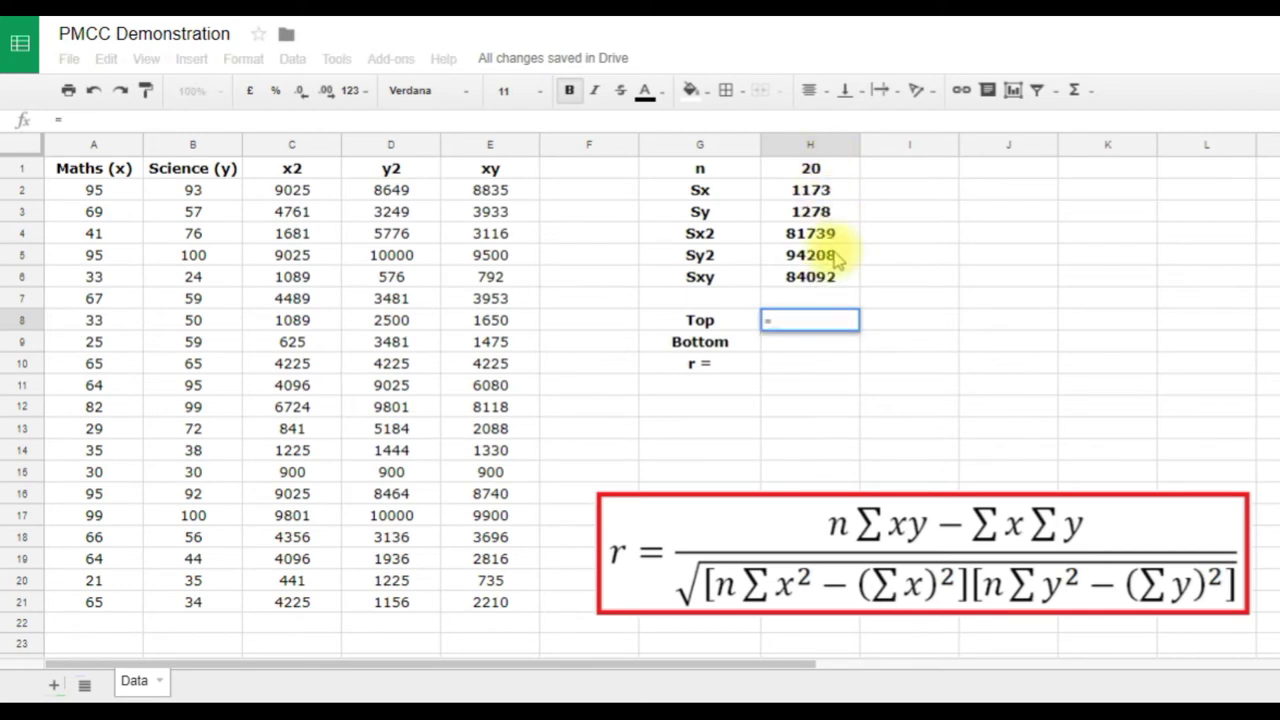
click(826, 171)
text(*)
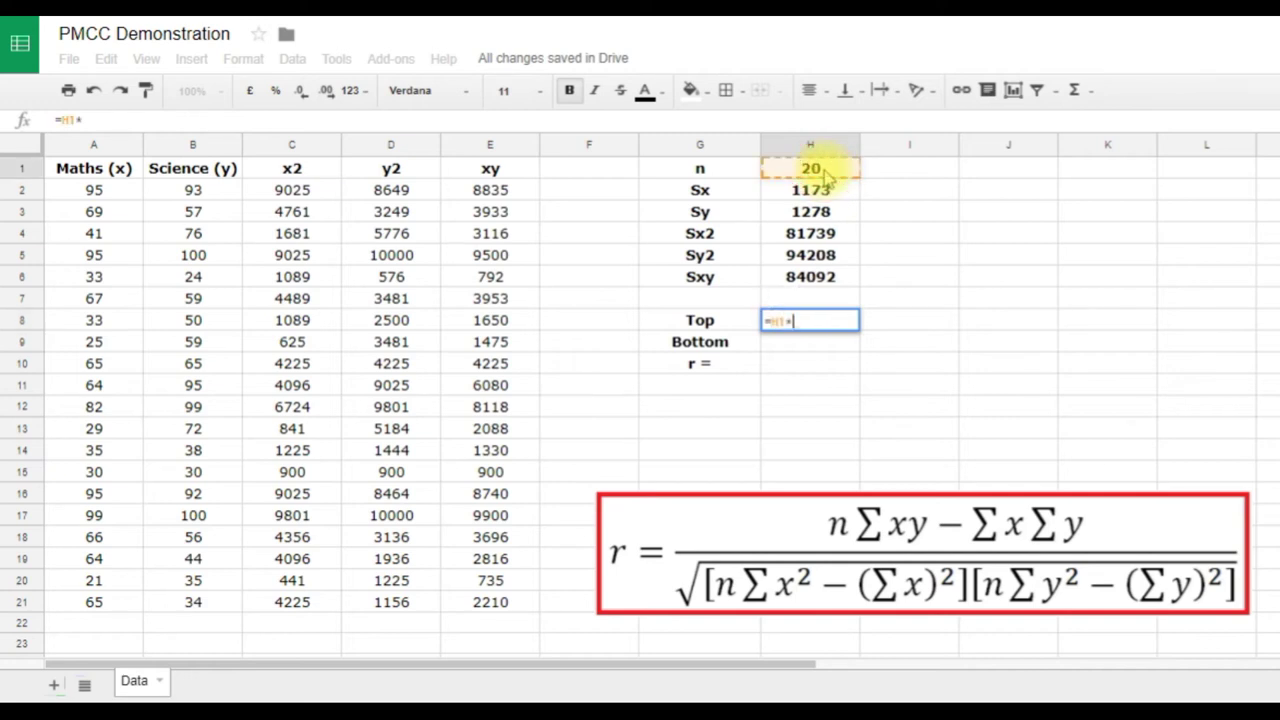
click(812, 280)
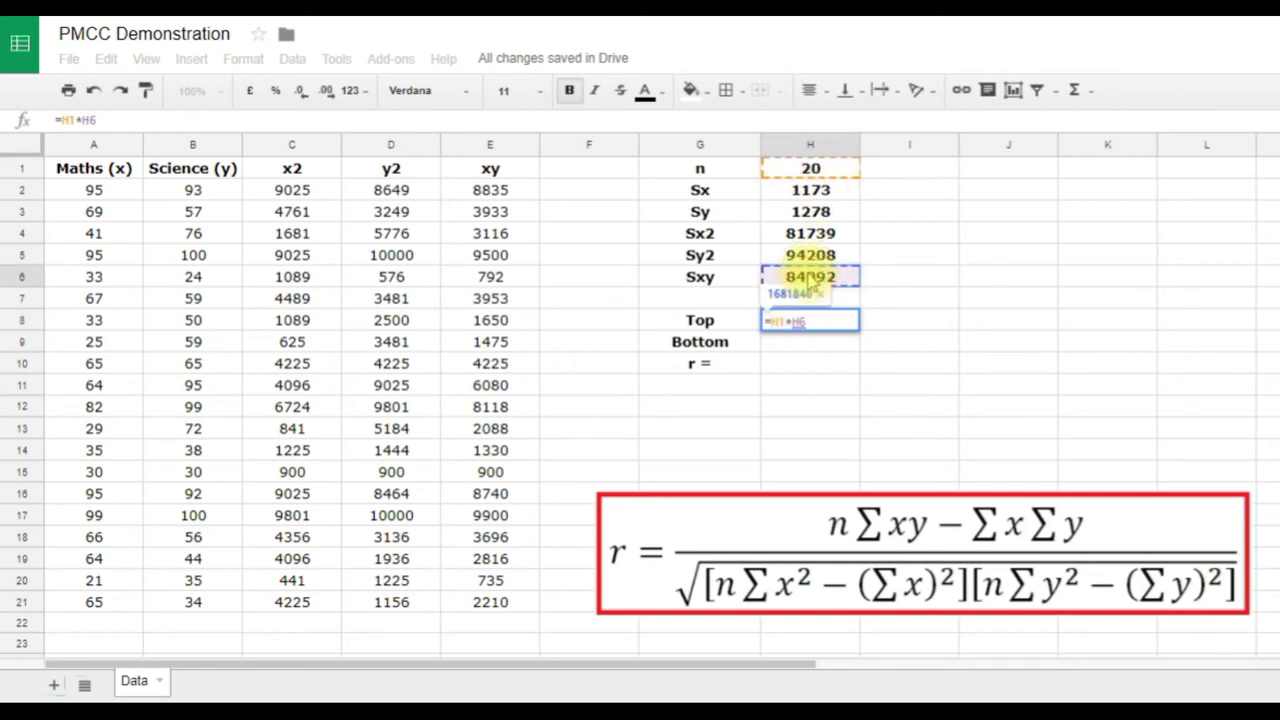
text(-)
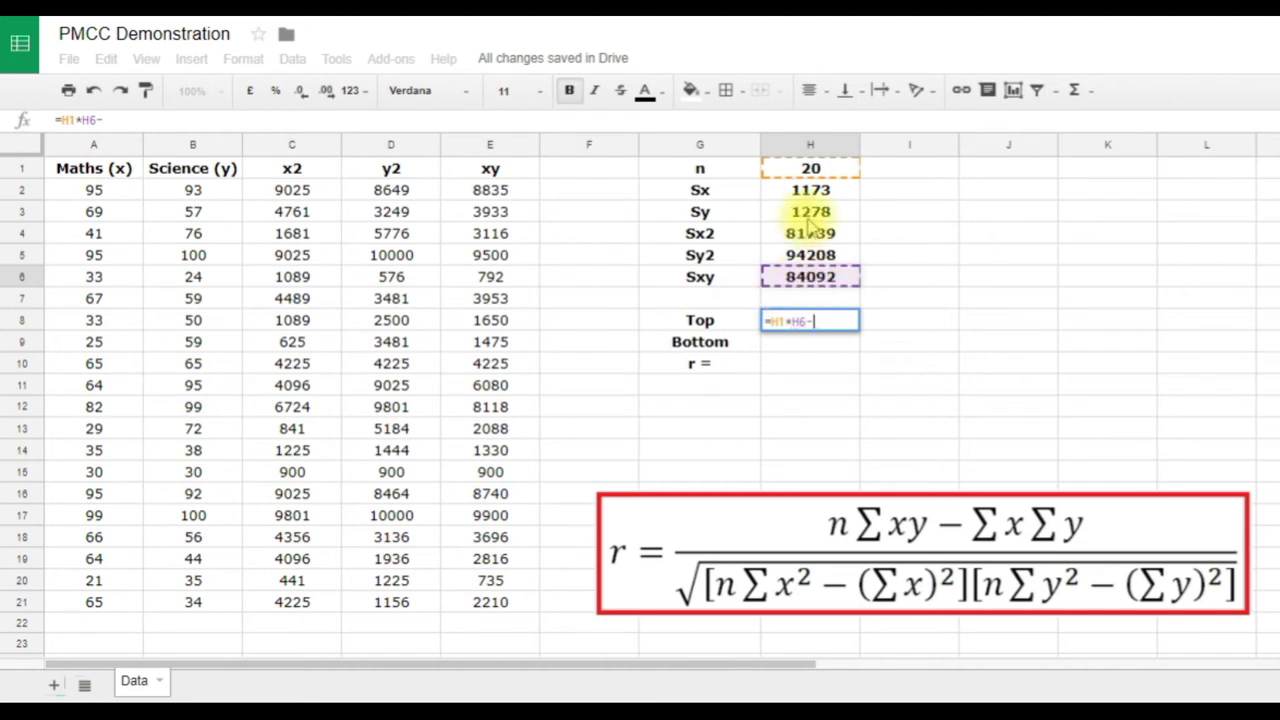
click(810, 194)
text(*)
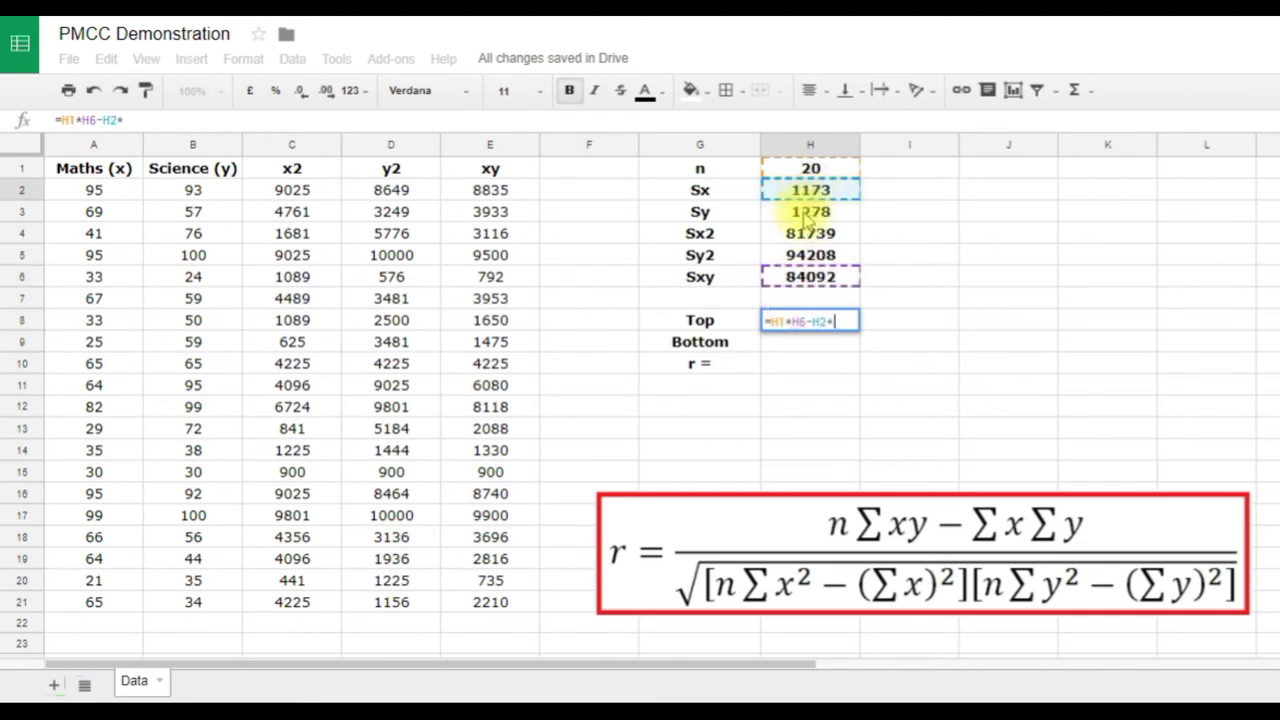
click(810, 212)
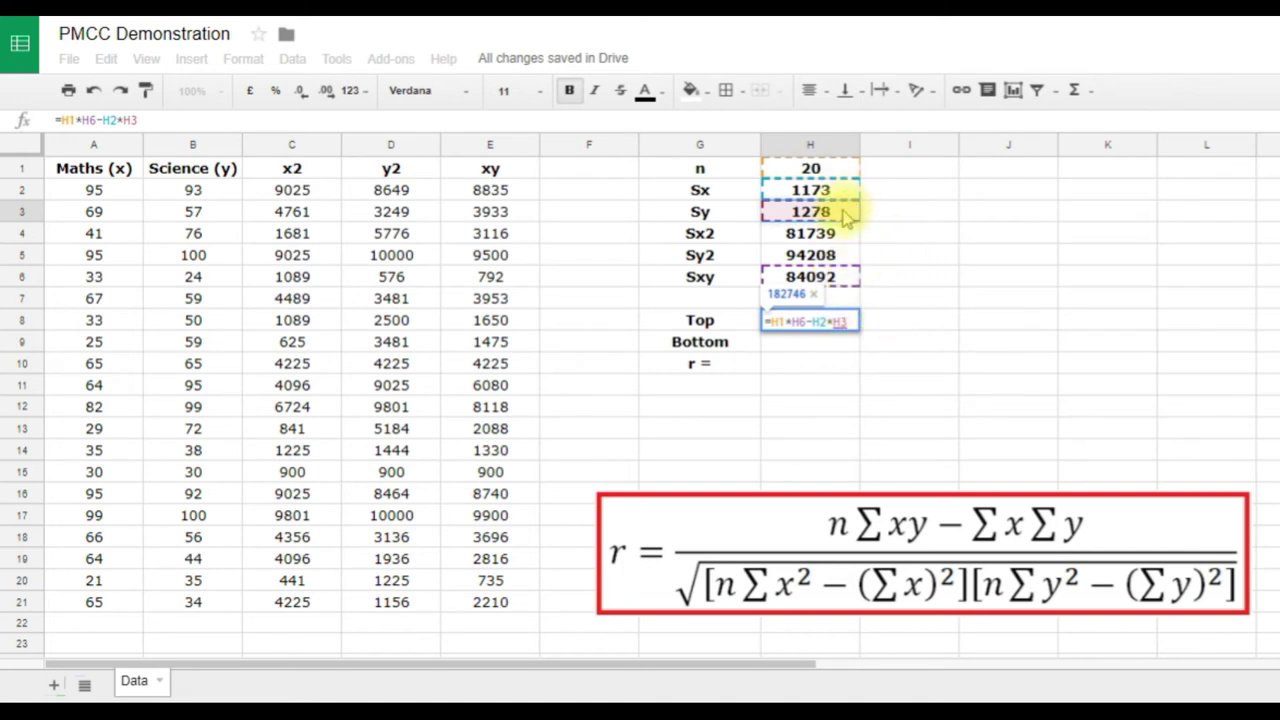
key(Return)
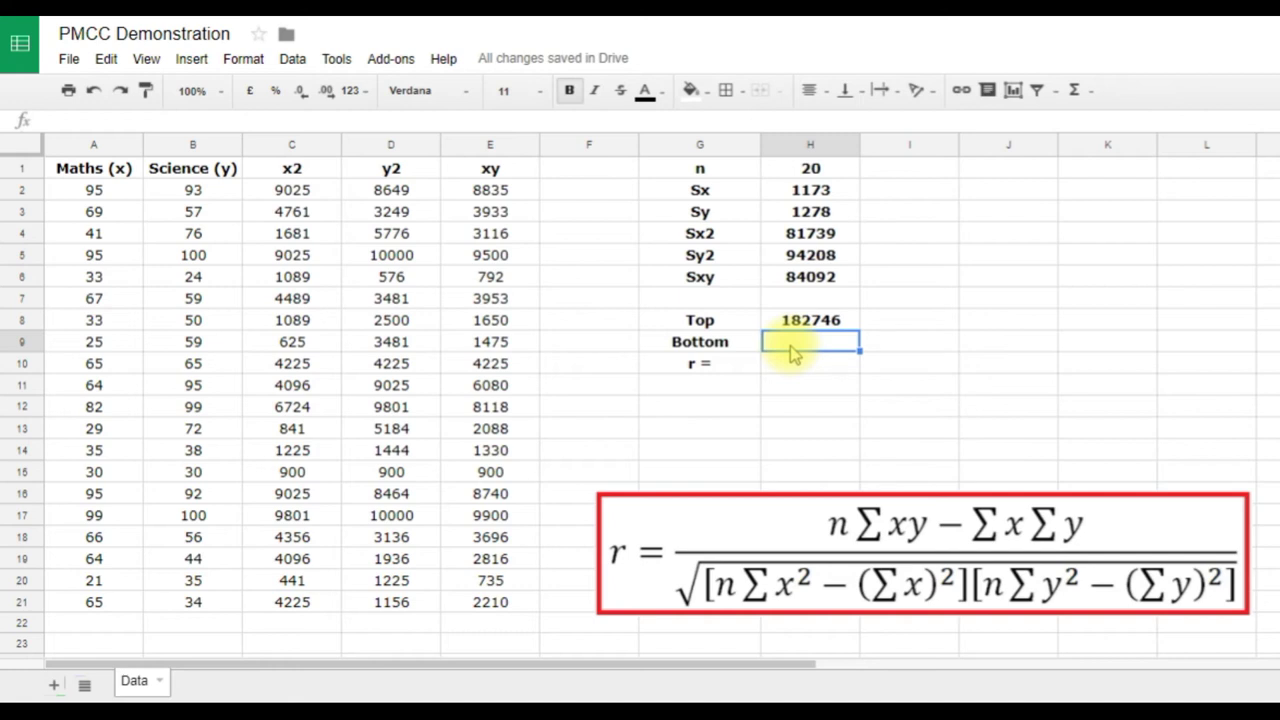
- Start the Bottom formula in H9 as =sqrt(()*()), with two empty bracket pairs multiplied inside the square root
text(=)
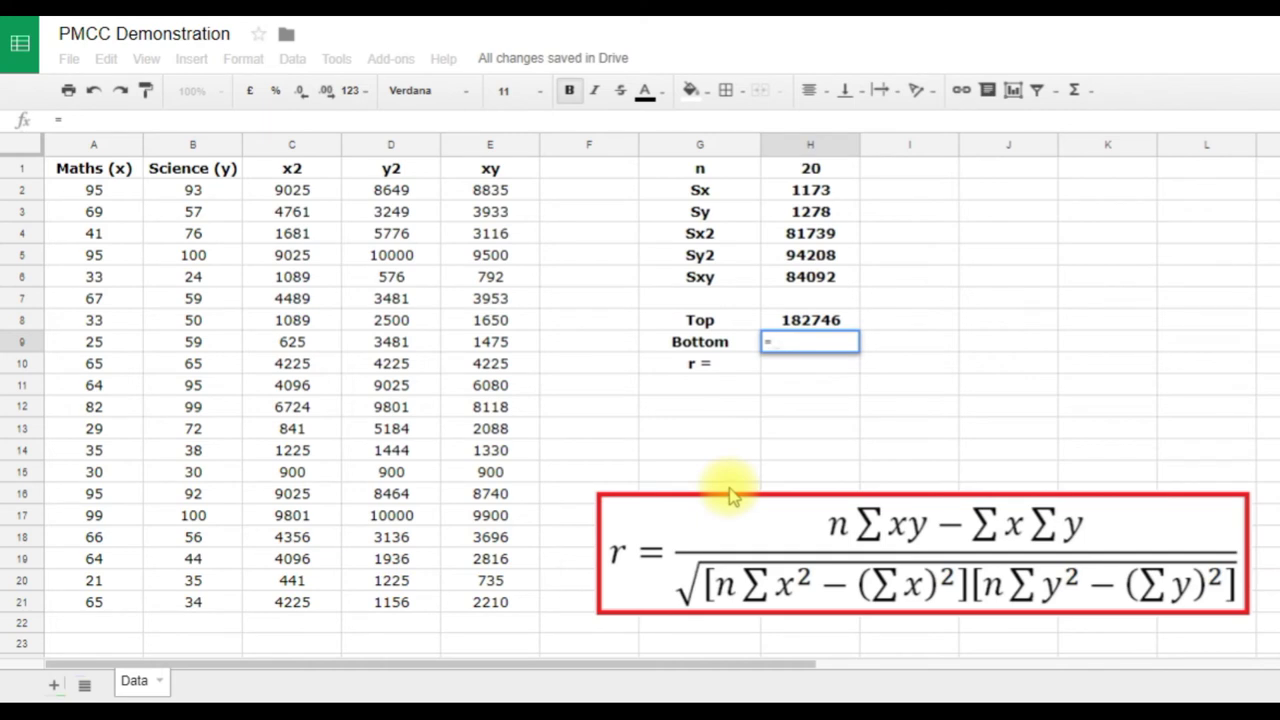
text(sqrt)
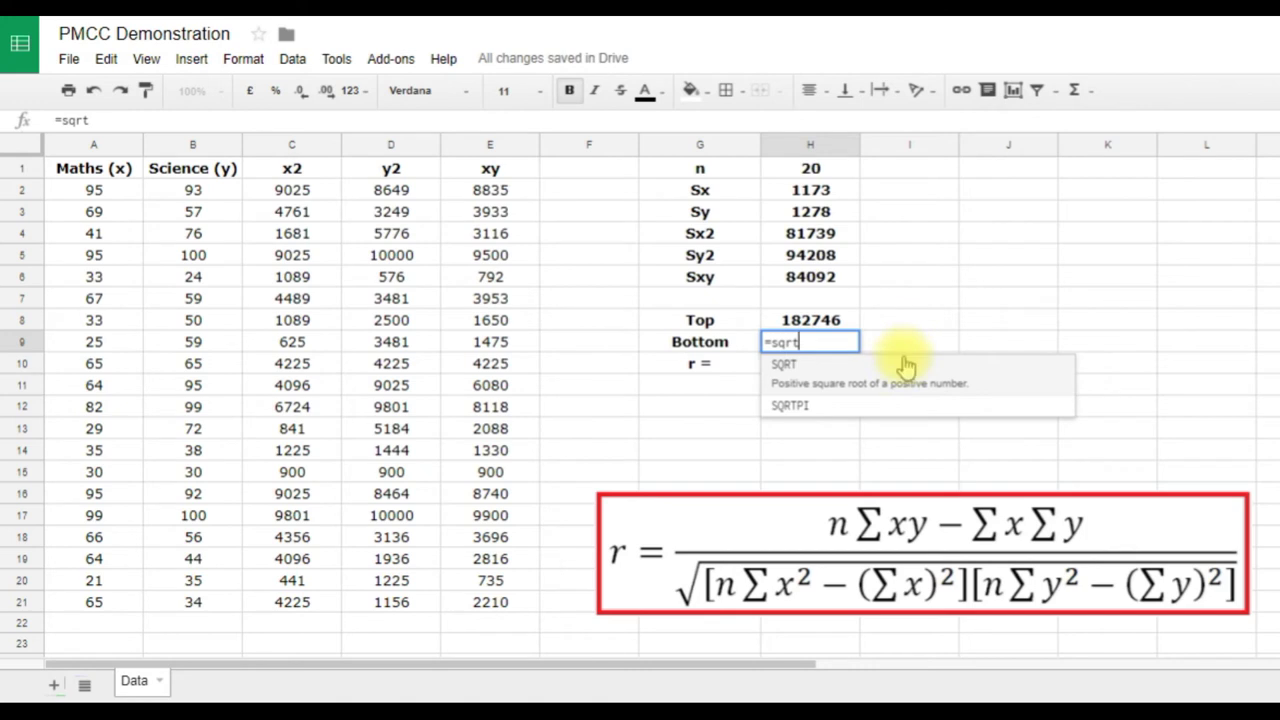
text(())
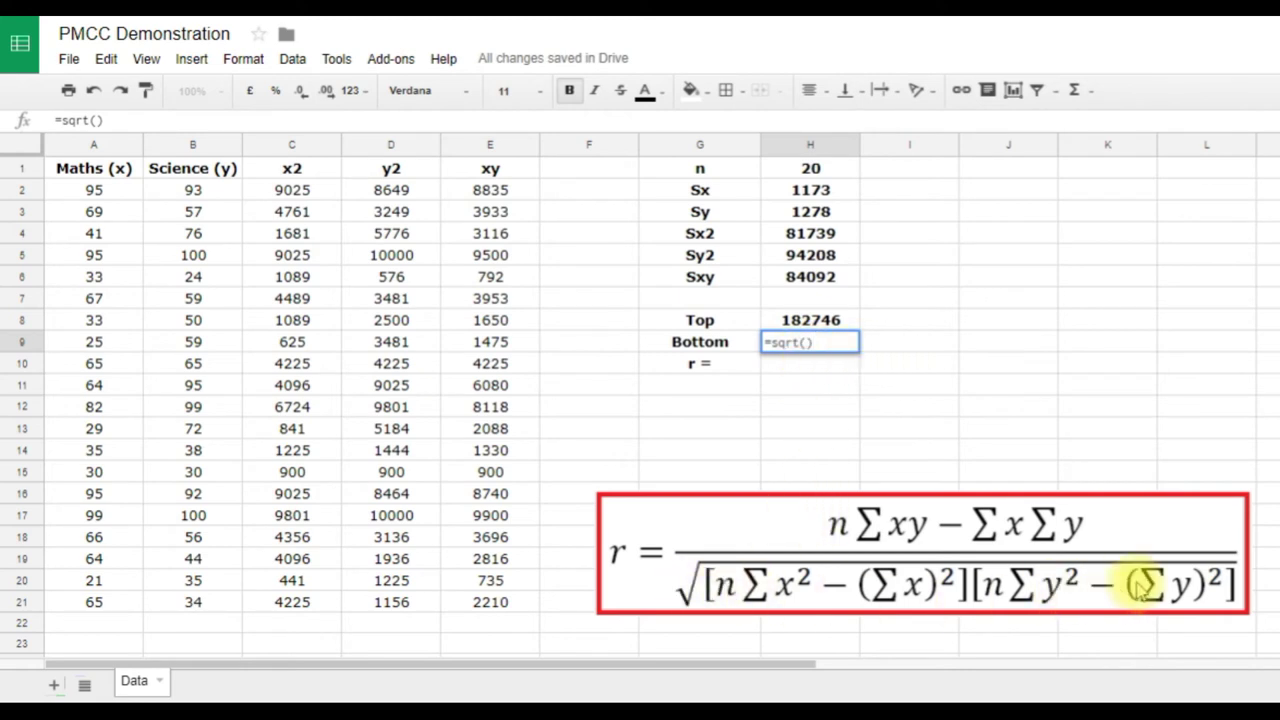
click(808, 343)
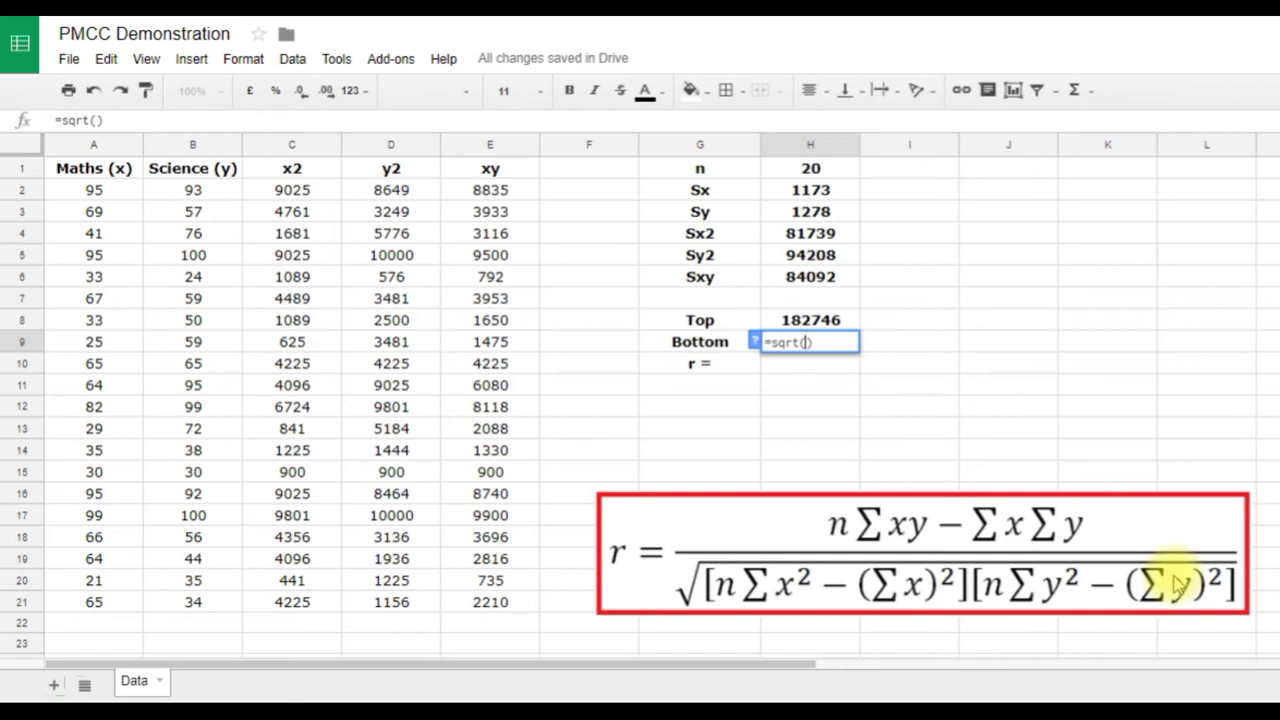
text(()*()
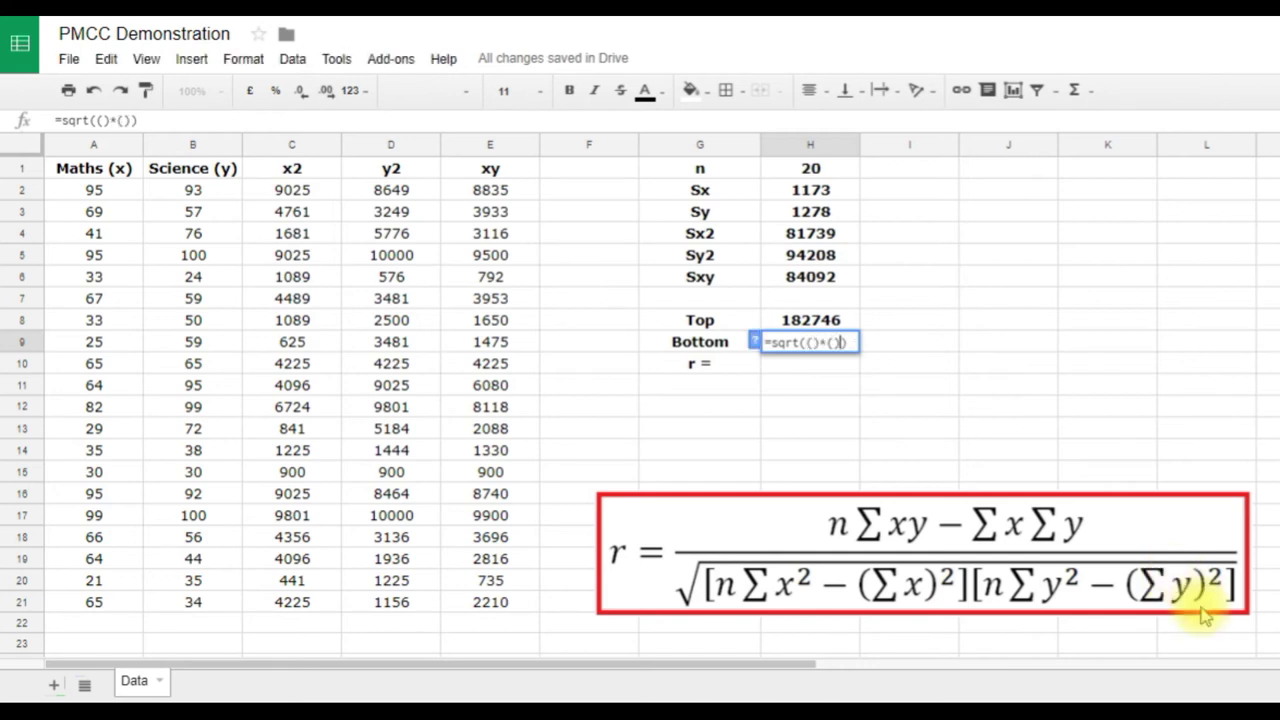
- Fill the first inner bracket pair of the H9 square root formula with H1*H4-H2^2
click(813, 343)
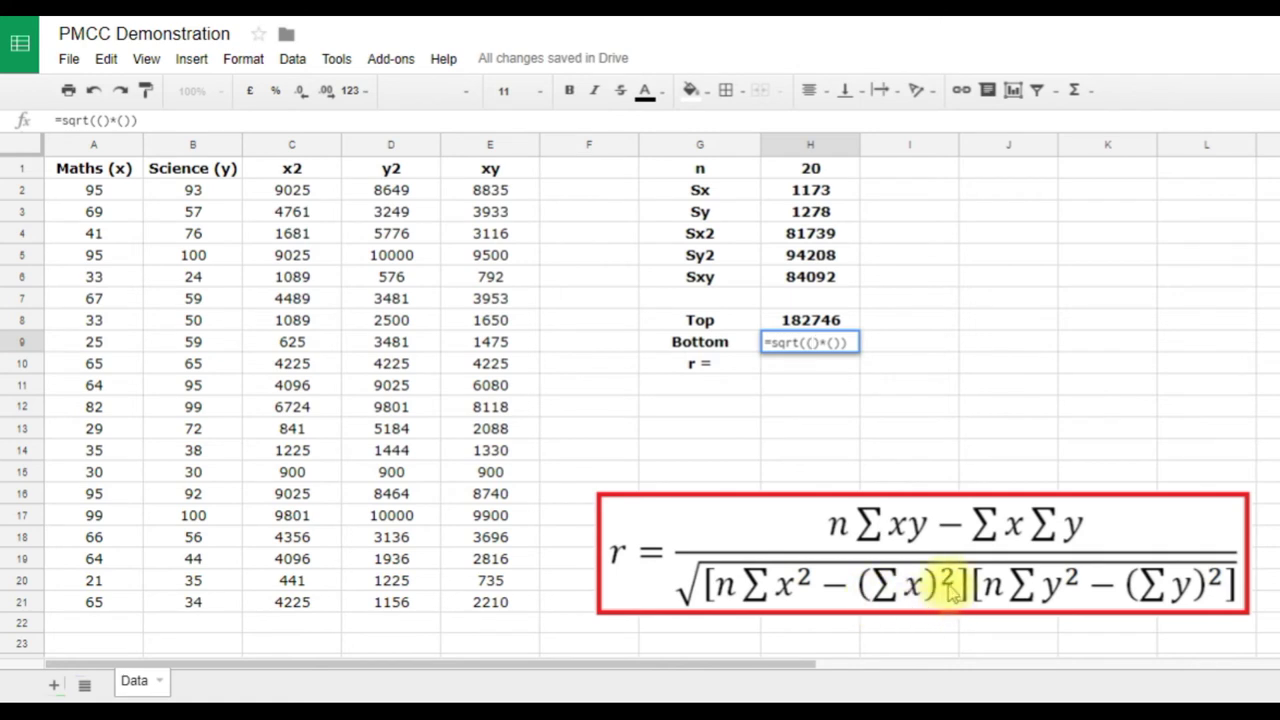
click(812, 170)
text(*)
click(809, 234)
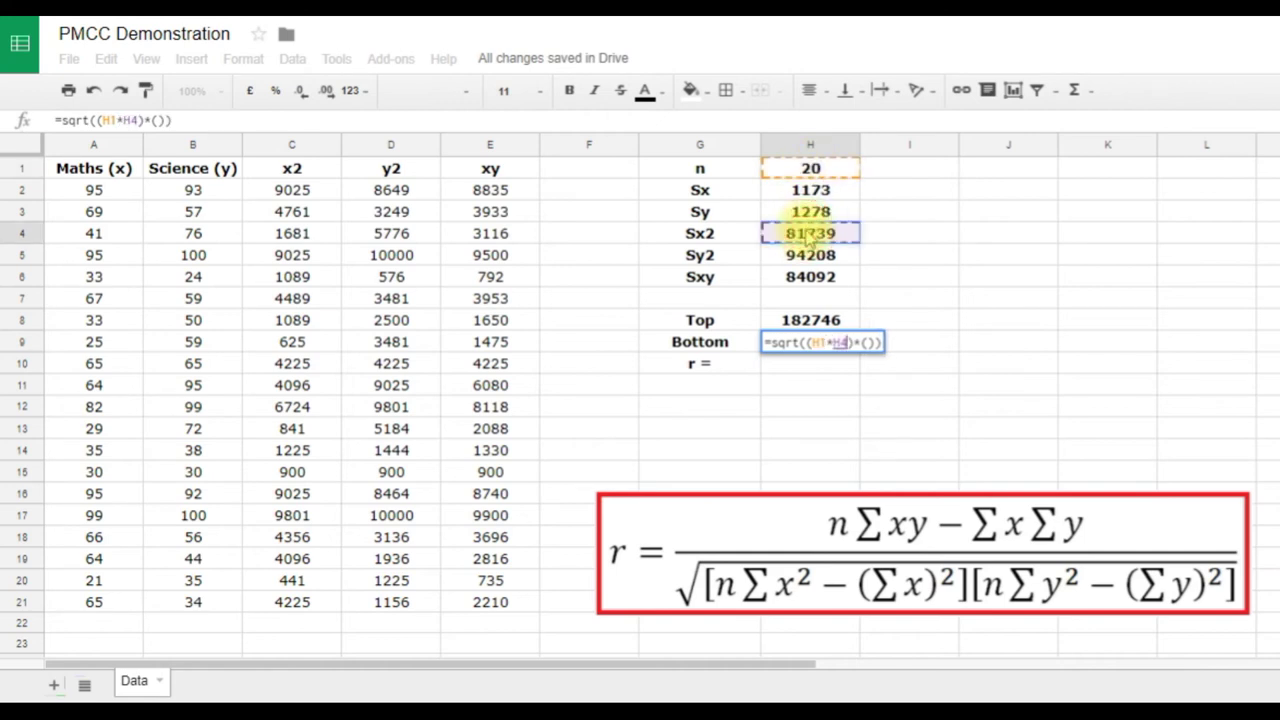
text(-)
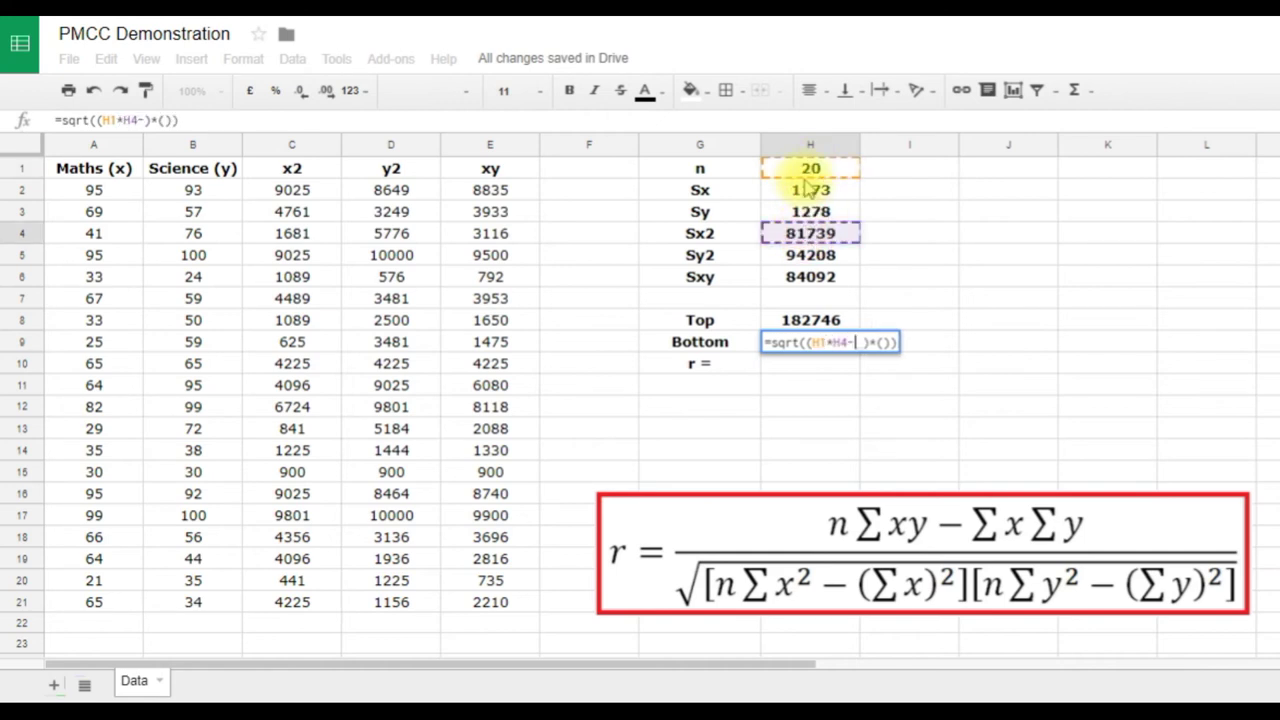
click(808, 192)
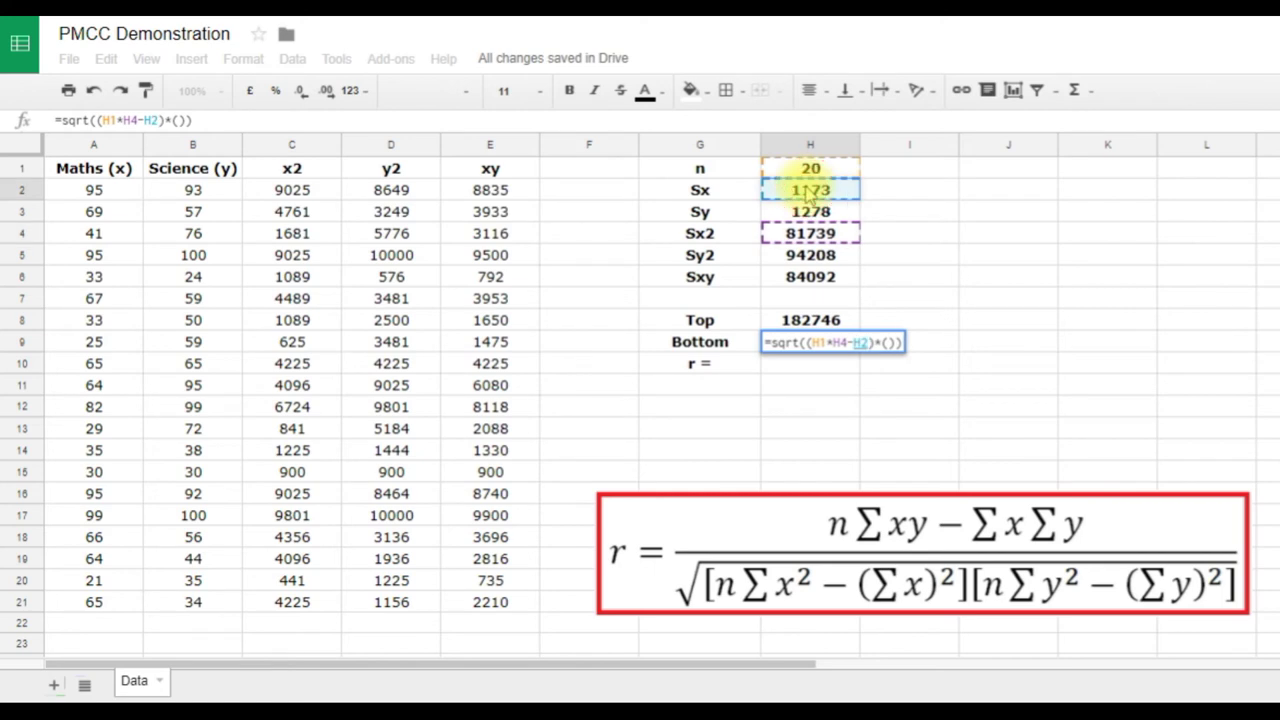
text(^2)
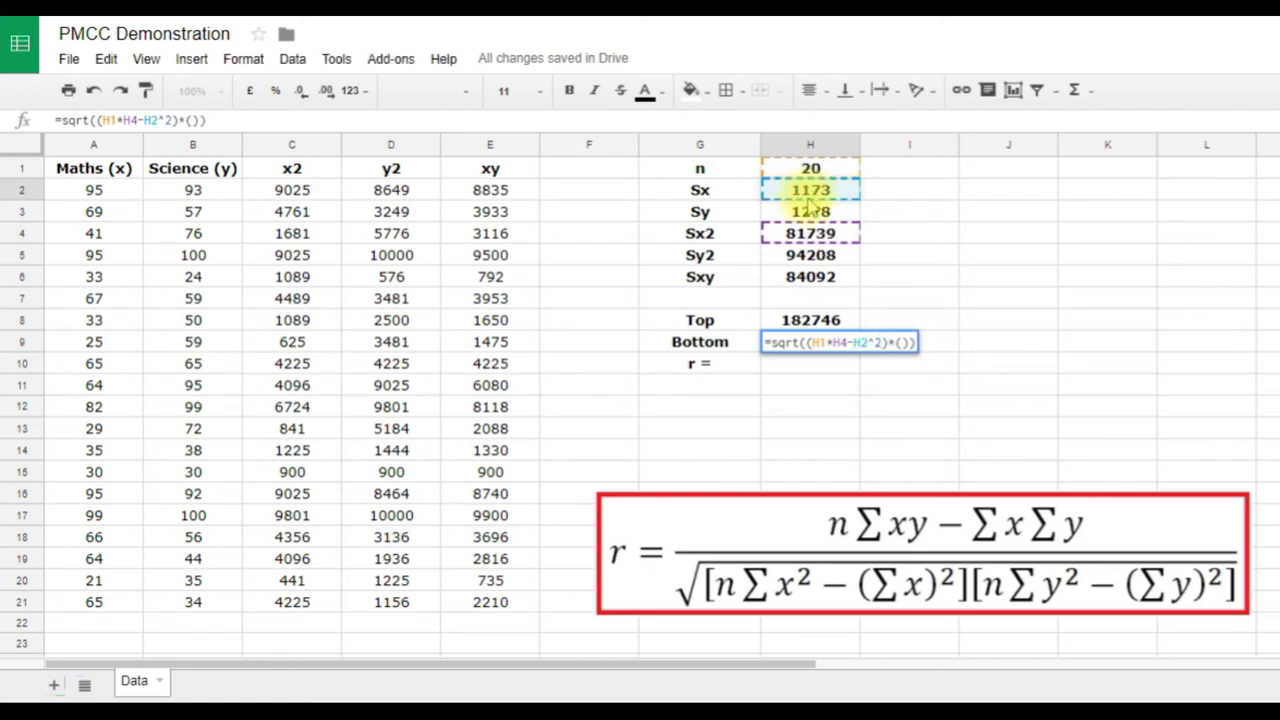
- Fill the second inner bracket pair of the H9 formula with H1*H5-H3^2 and commit the formula
click(903, 343)
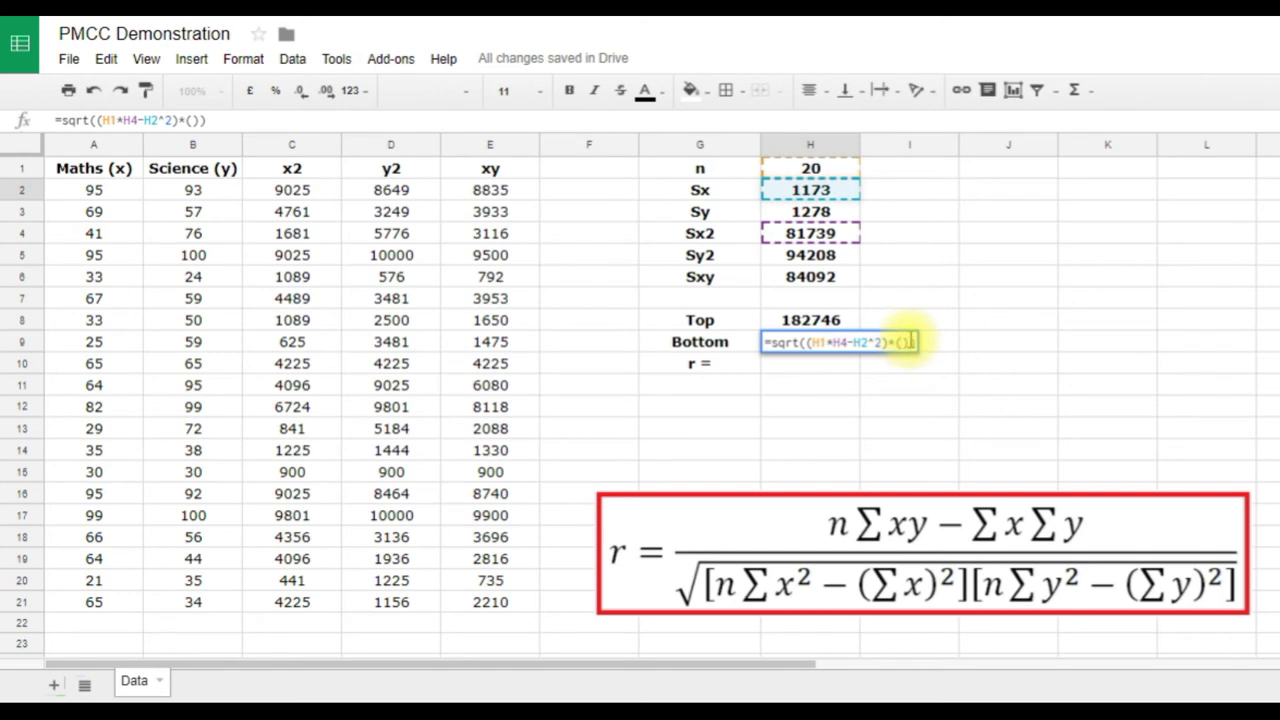
click(808, 170)
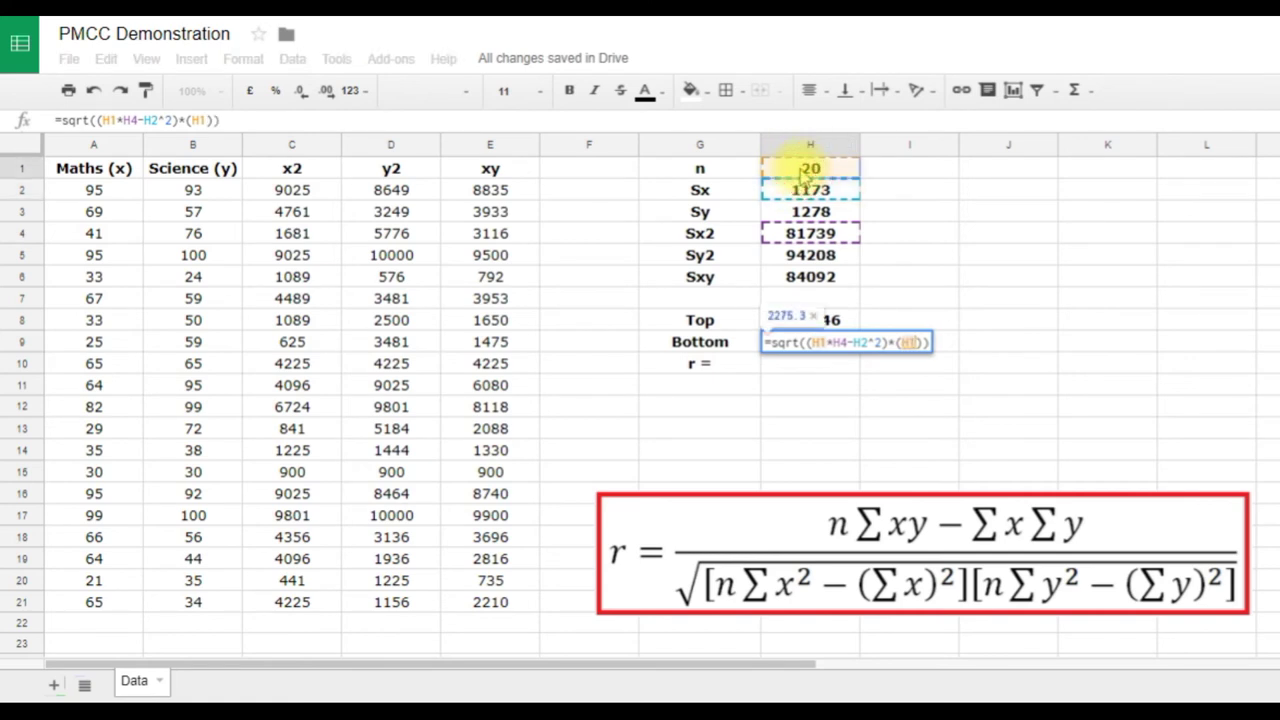
text(*)
click(808, 255)
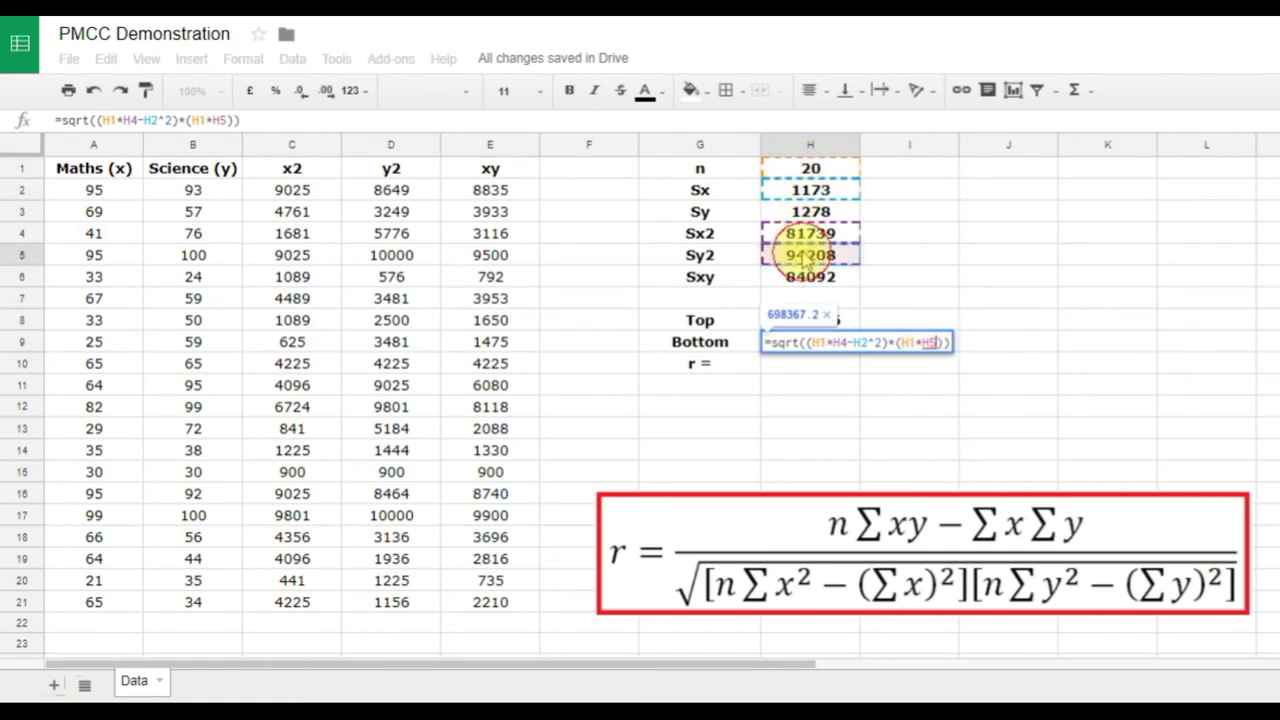
text(-)
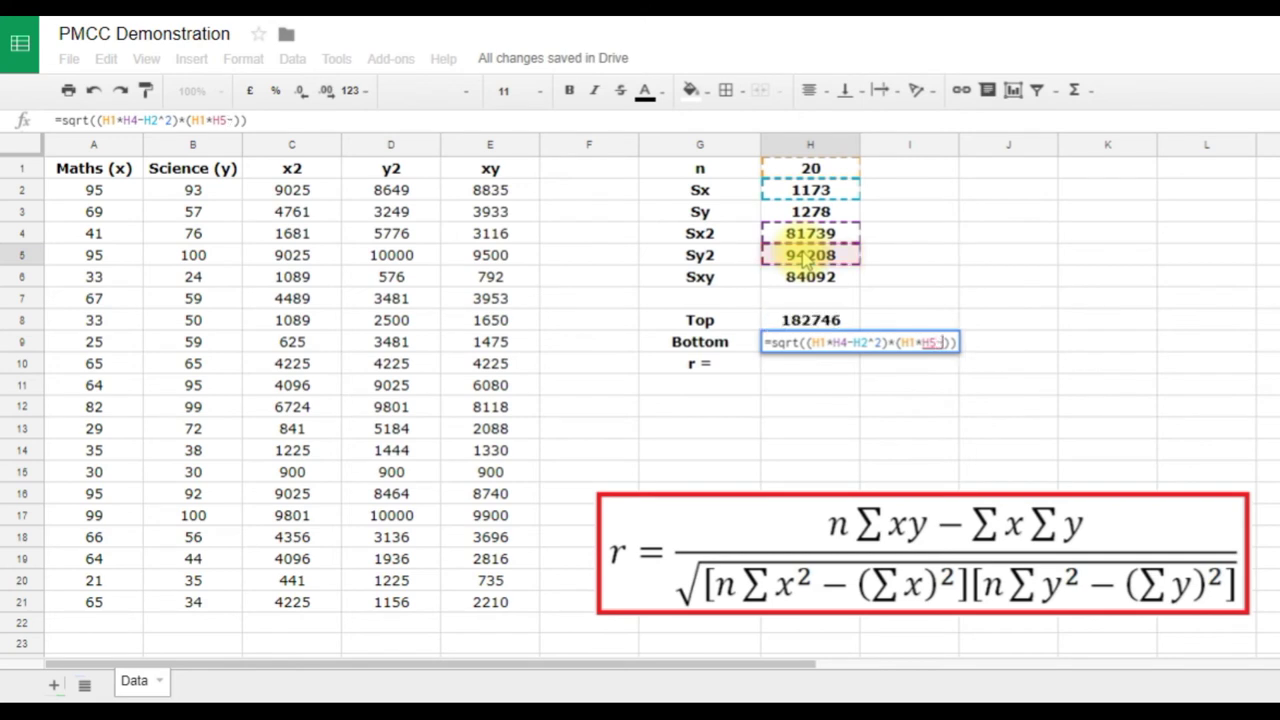
click(795, 213)
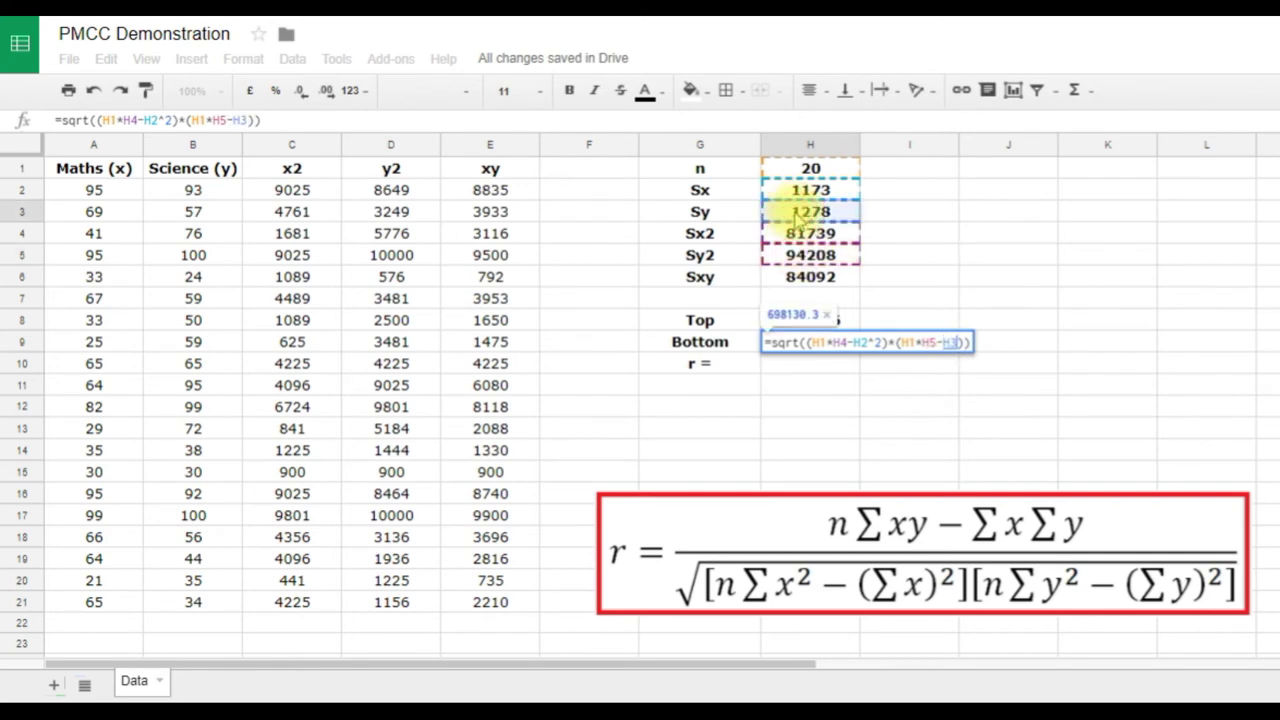
text(^2)
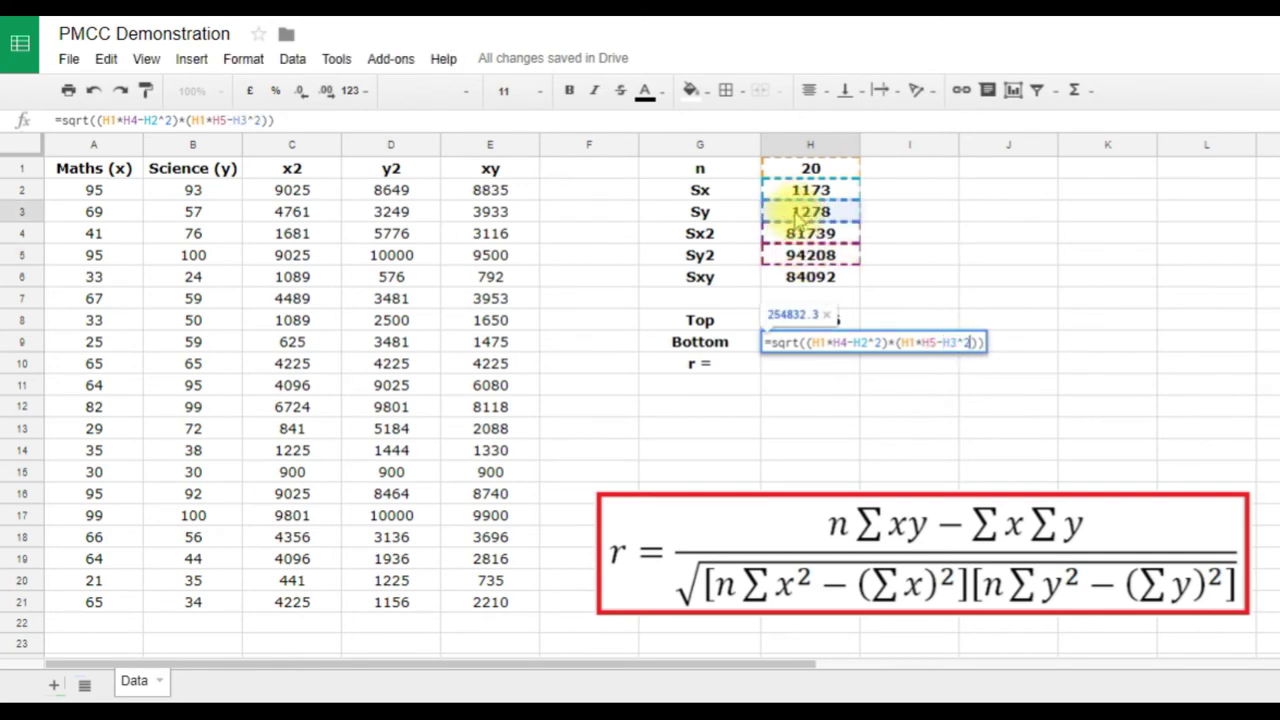
key(Return)
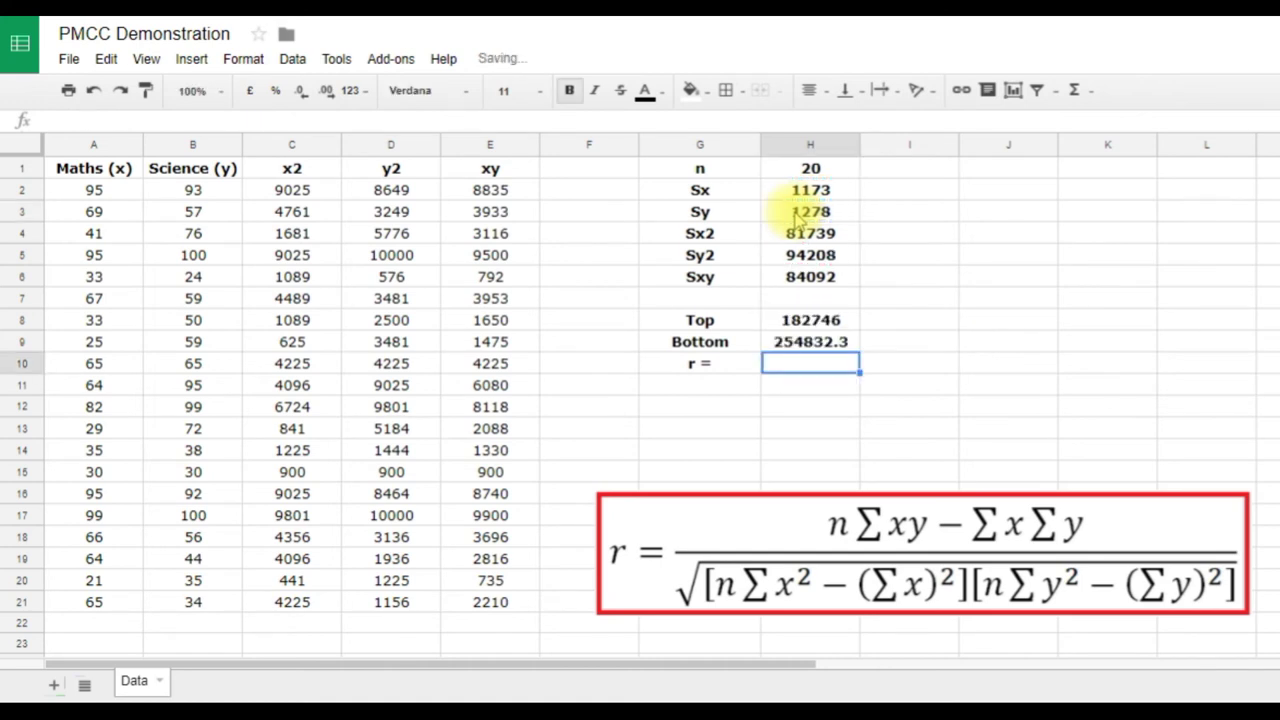
- Add one decimal place to the Bottom value in H9 and remove it again
click(846, 340)
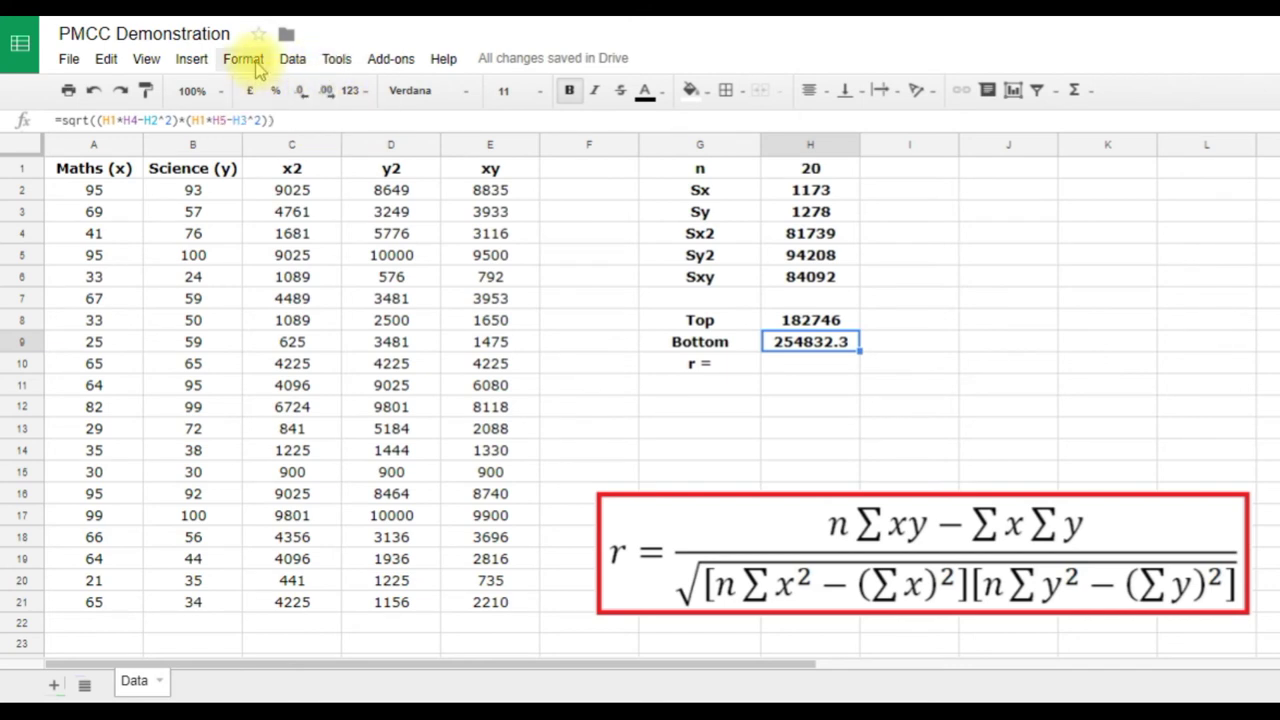
click(325, 93)
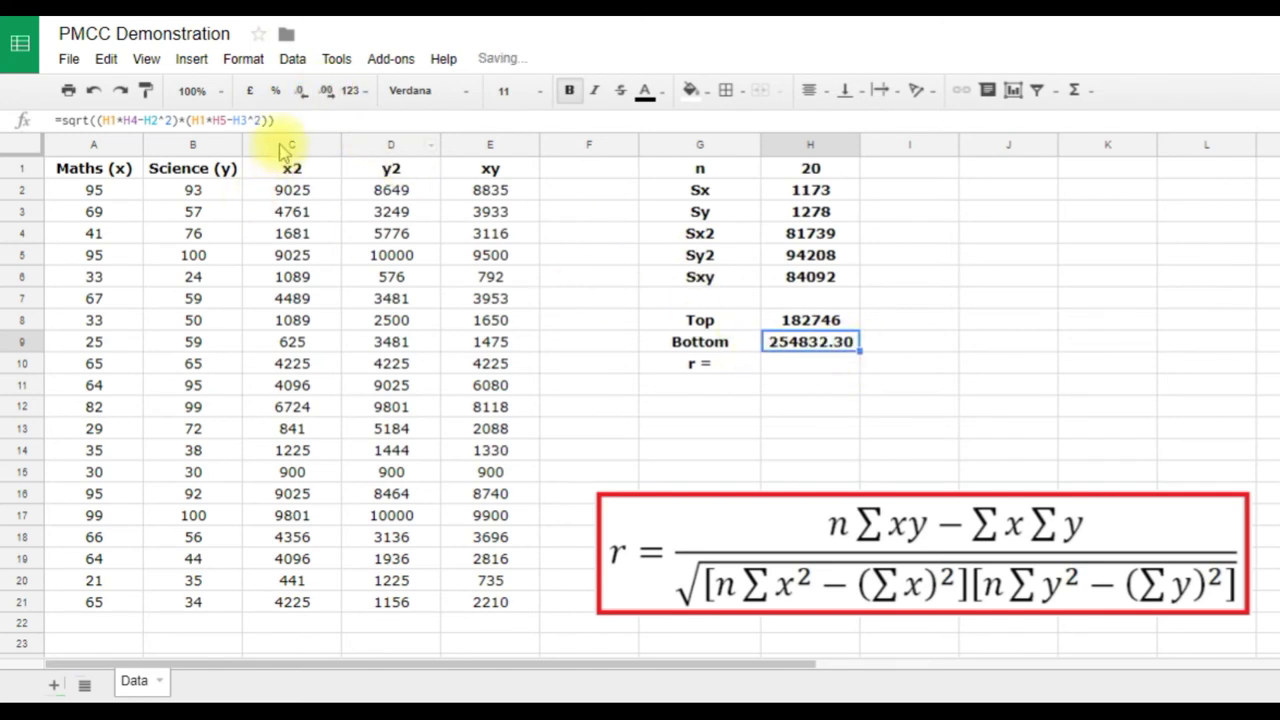
click(298, 95)
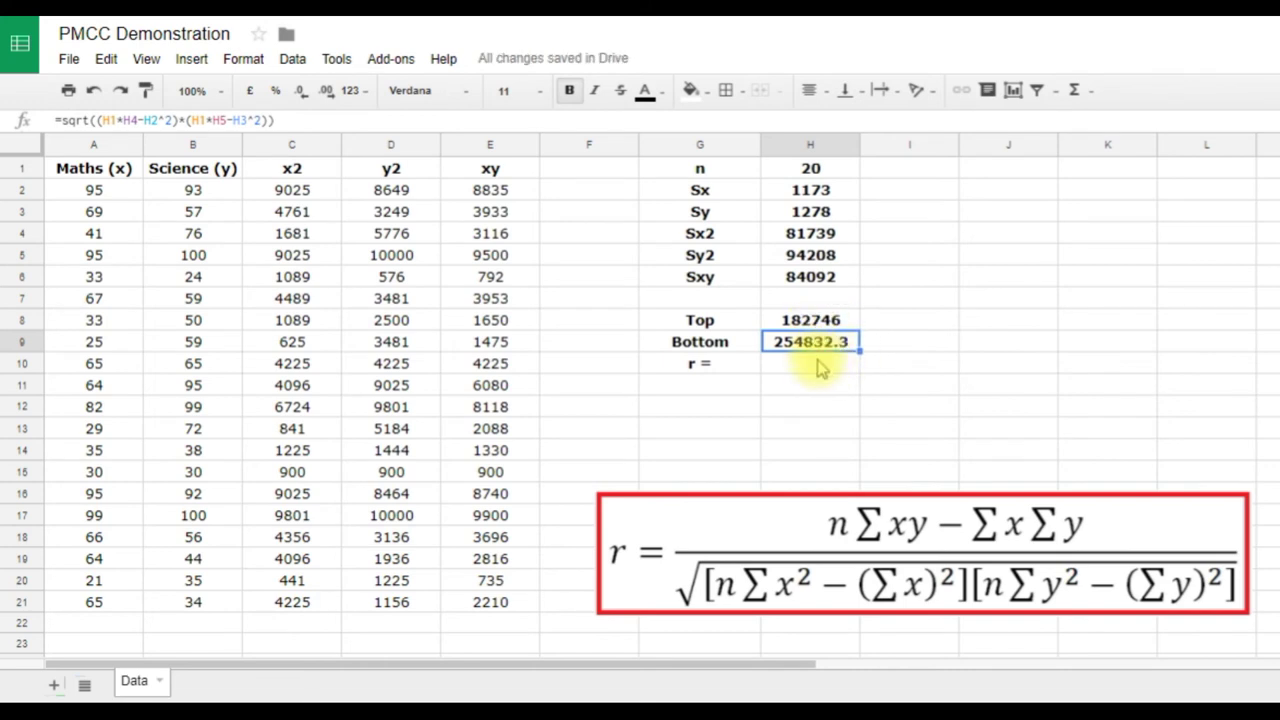
- Enter the formula =H8/H9 in H10 to calculate r by dividing Top by Bottom
click(820, 368)
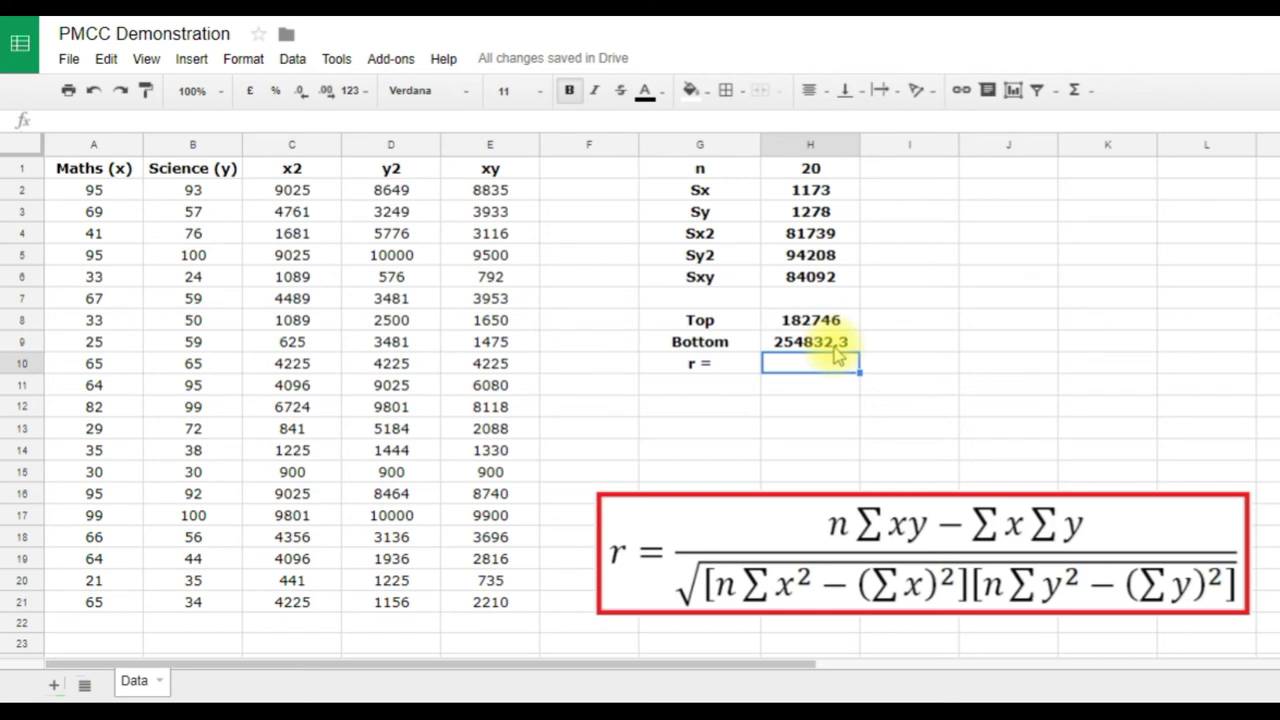
text(=)
click(830, 322)
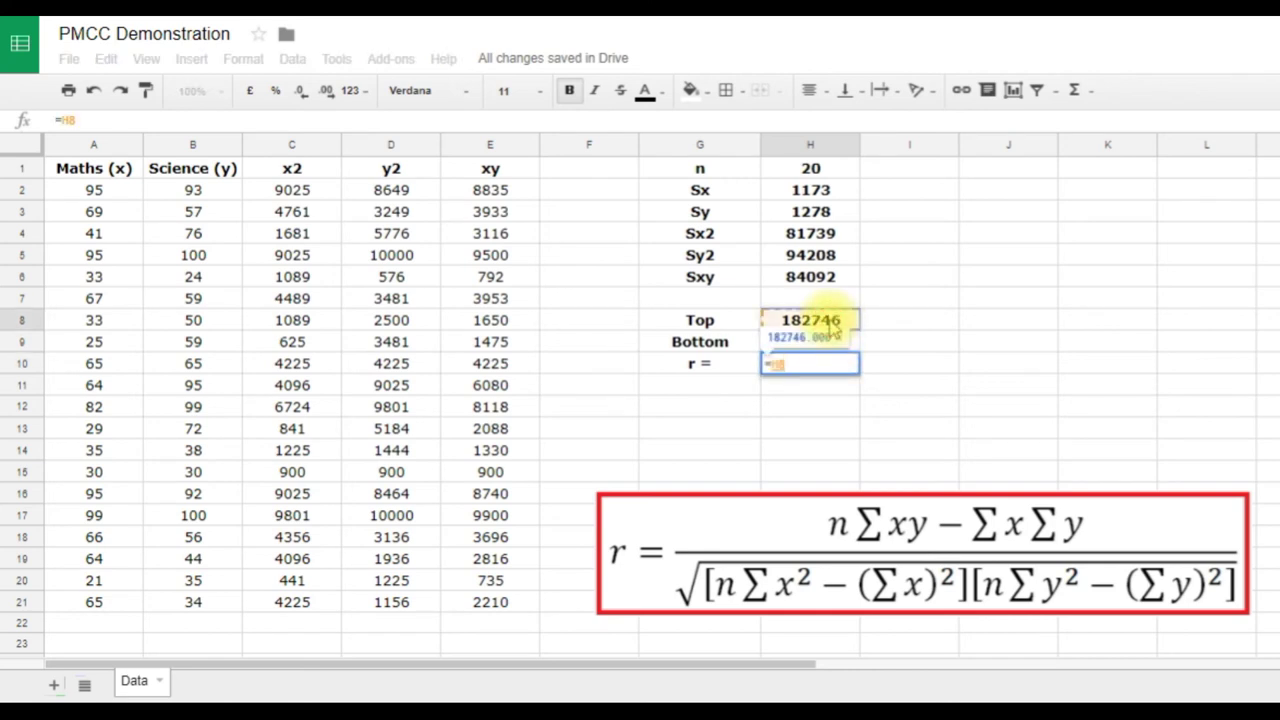
text(/)
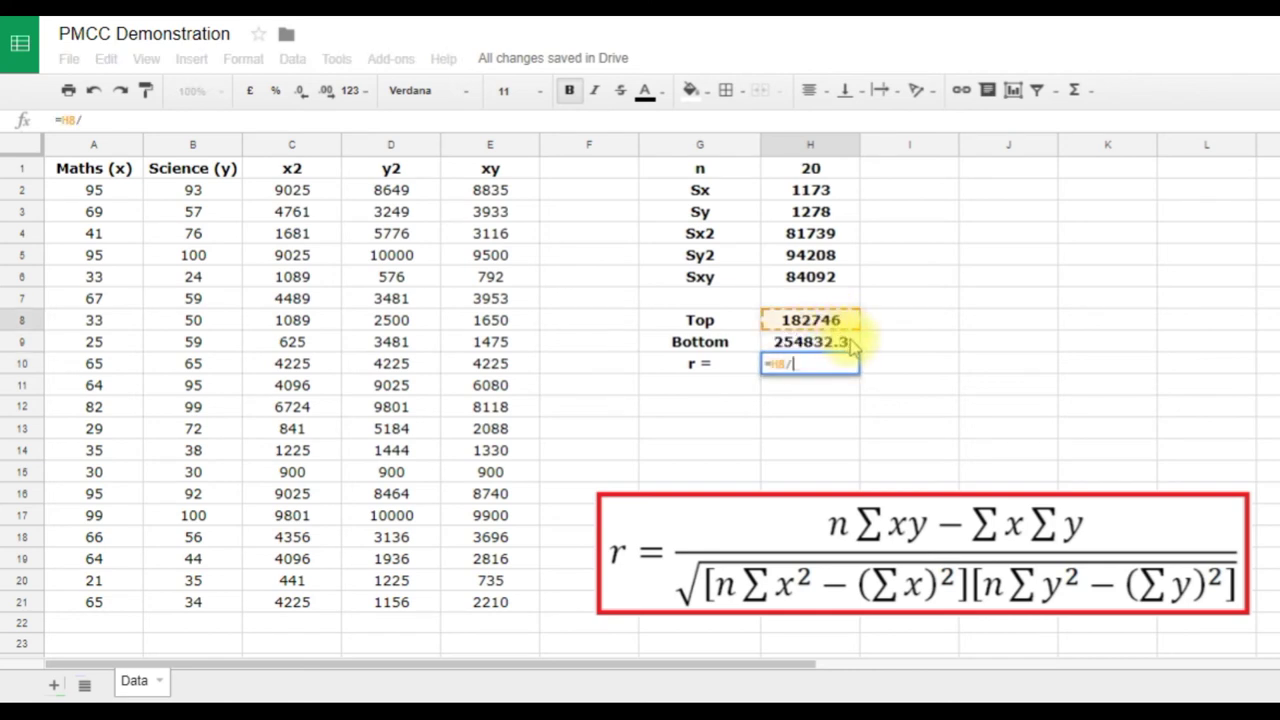
click(848, 343)
key(Return)
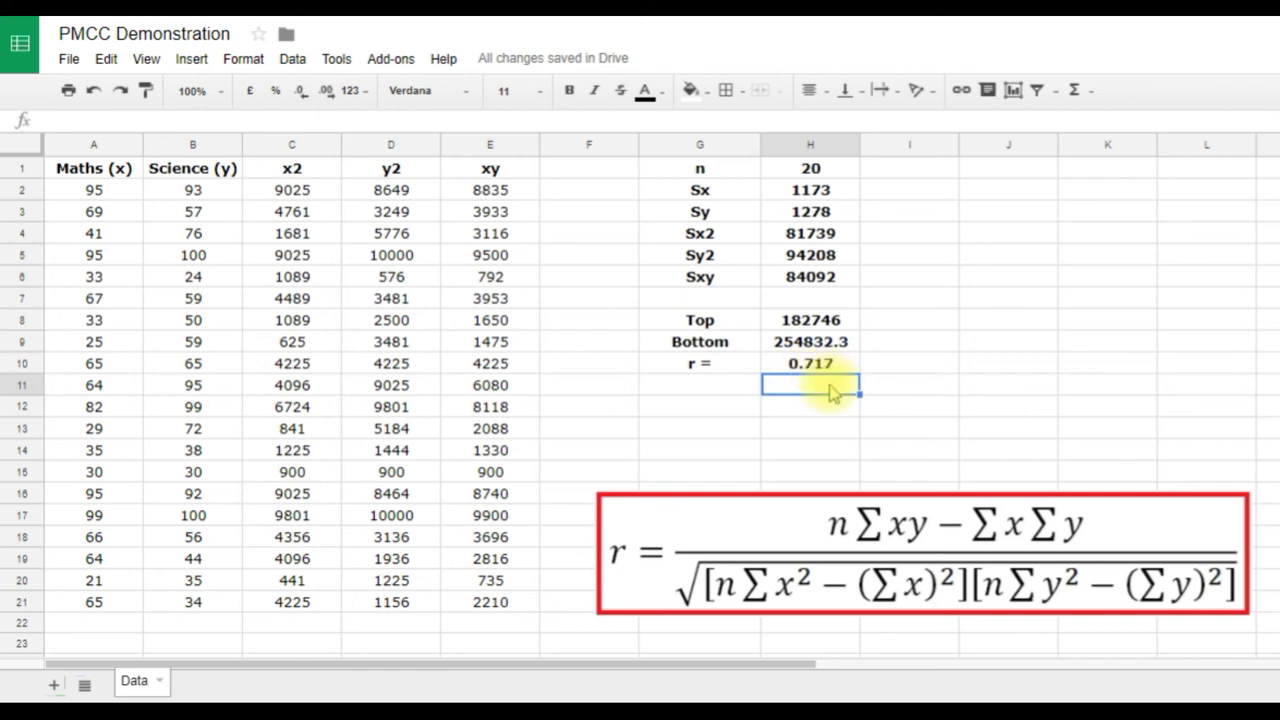
click(727, 416)
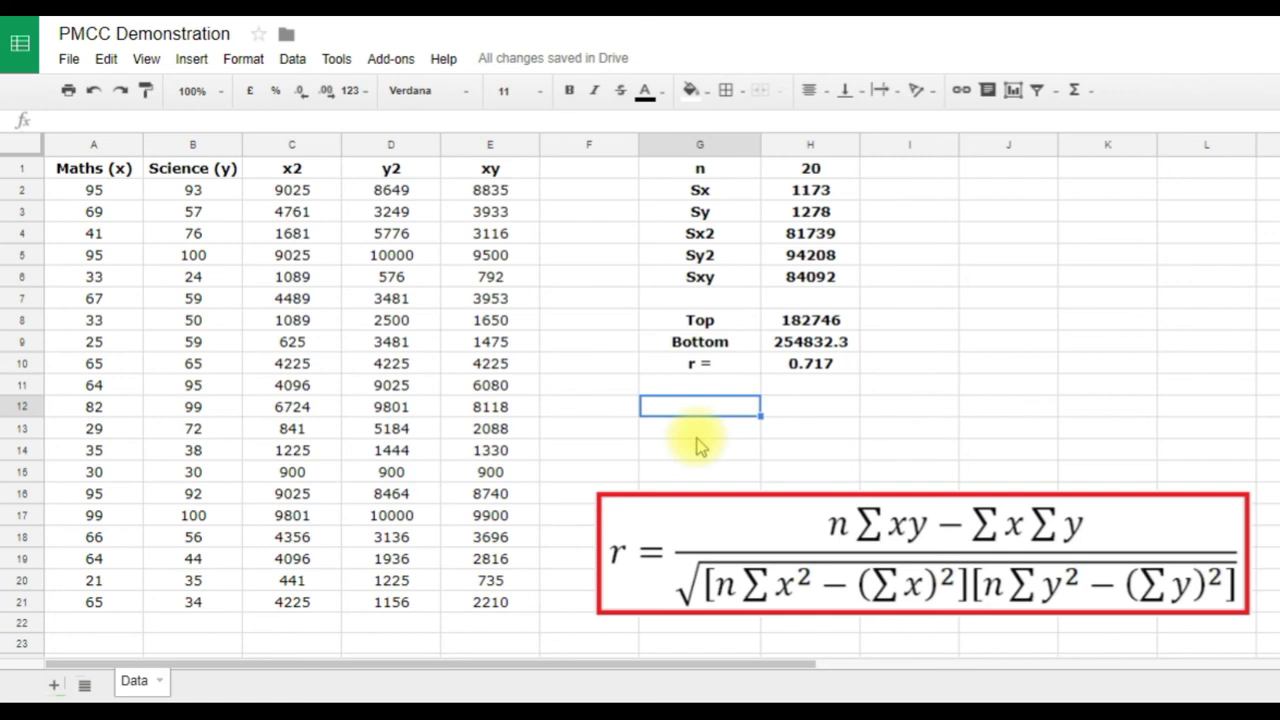
- Enter the label "CORREL" with its quotation marks in G12 and make G12:H12 bold
text("C)
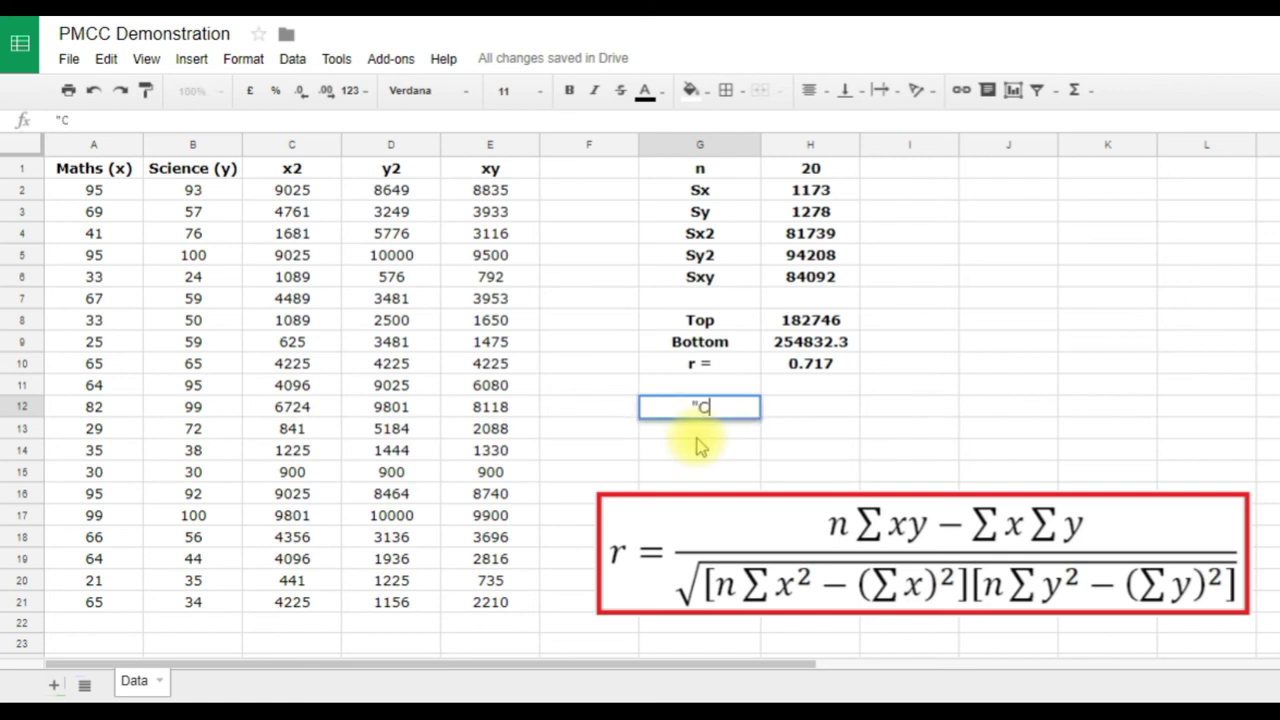
text(ORREL")
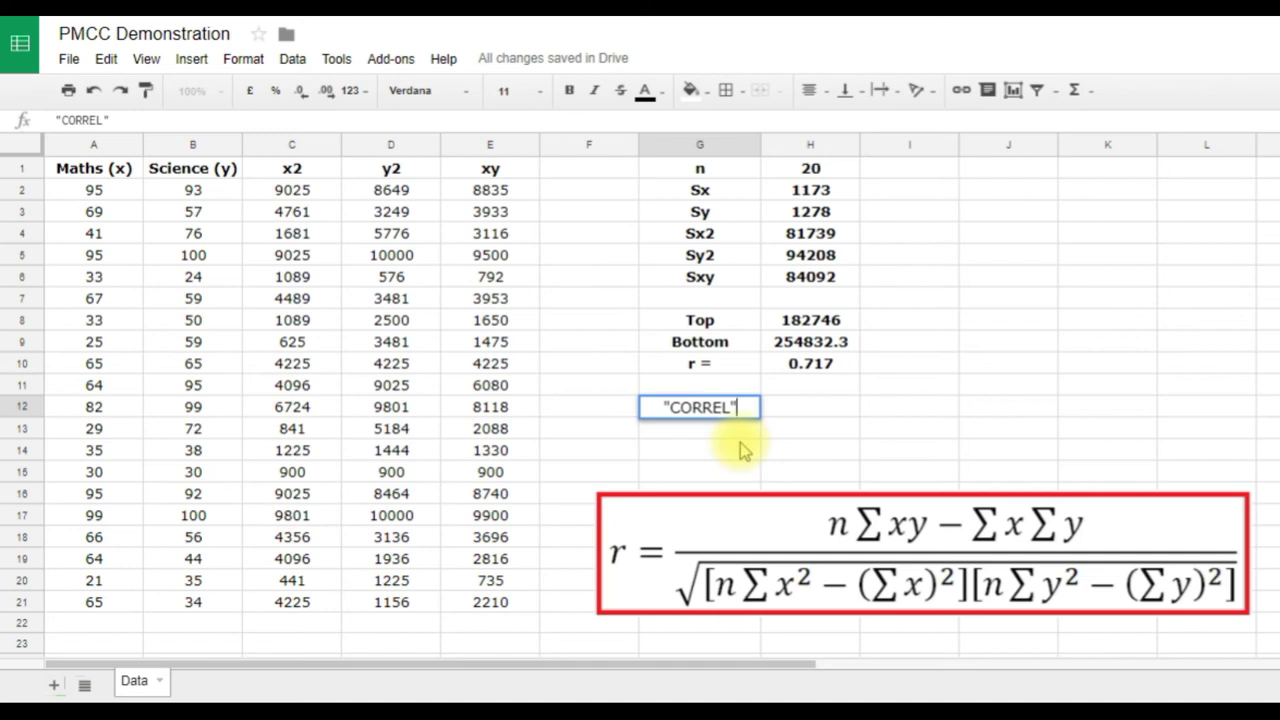
key(Return)
drag(743, 410, 780, 415)
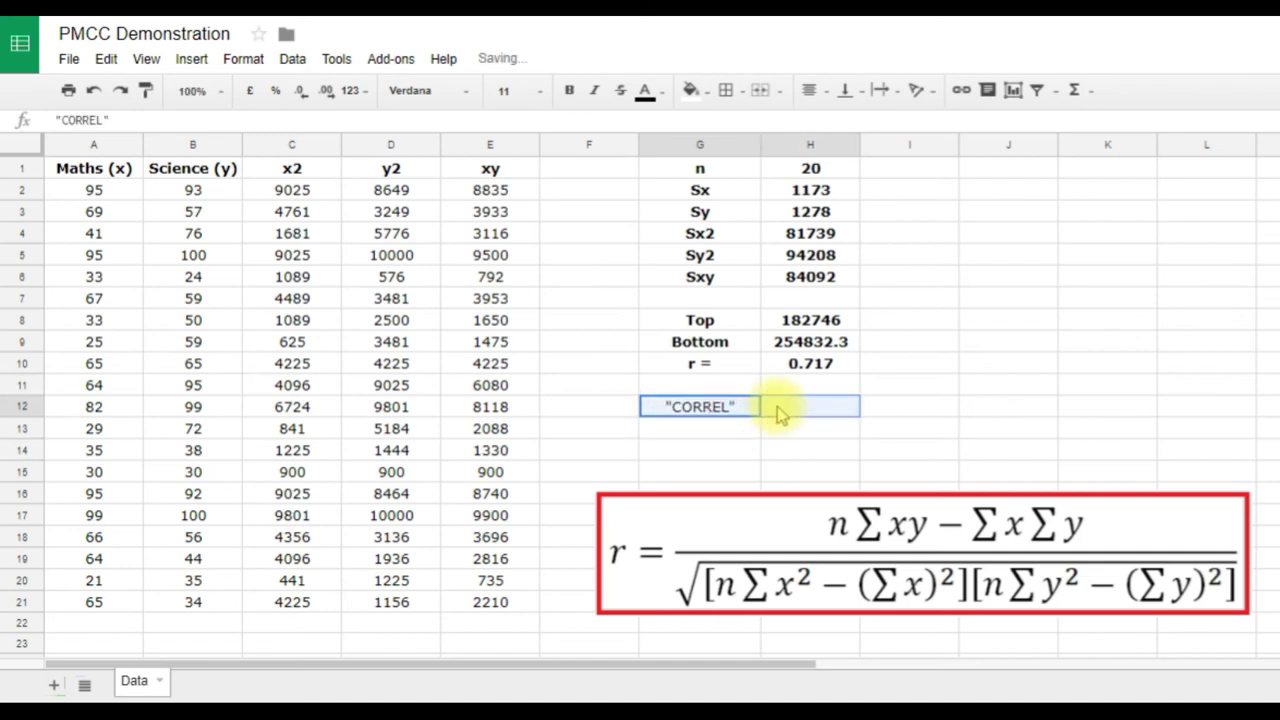
click(569, 91)
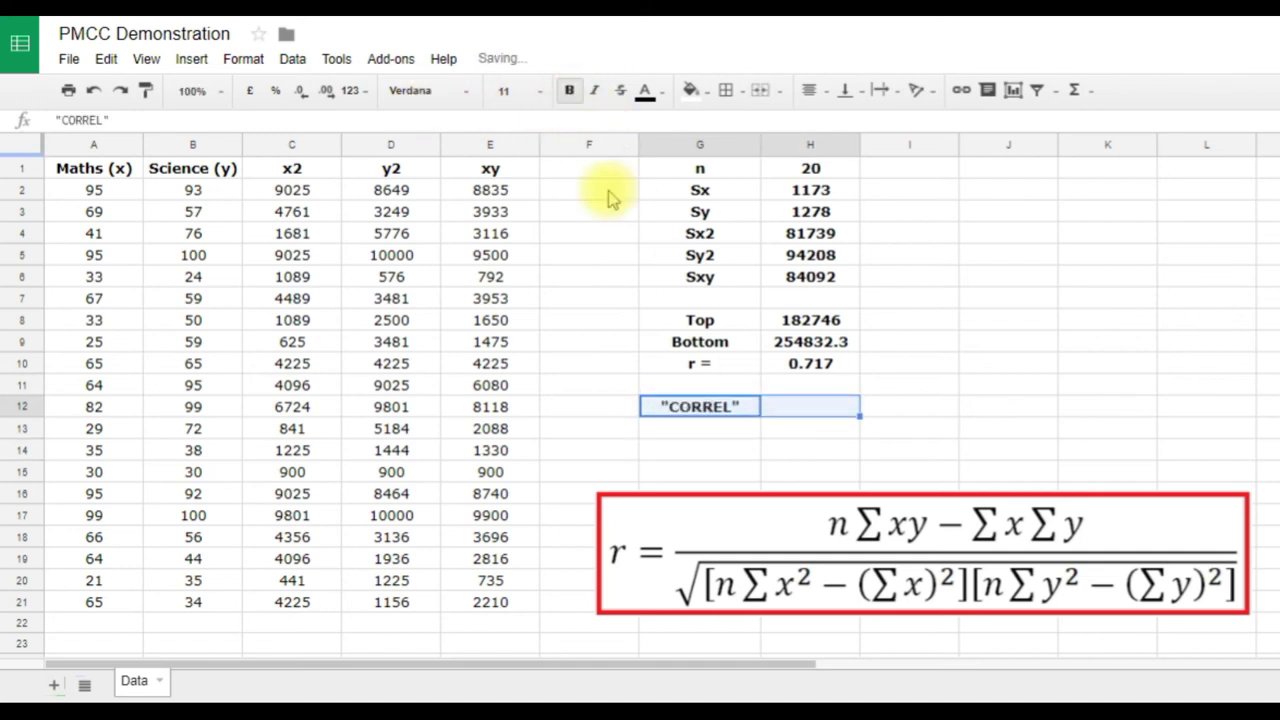
- Enter a CORREL formula in H12 using the Maths scores A2:A21 and the Science scores B2:B21
click(826, 412)
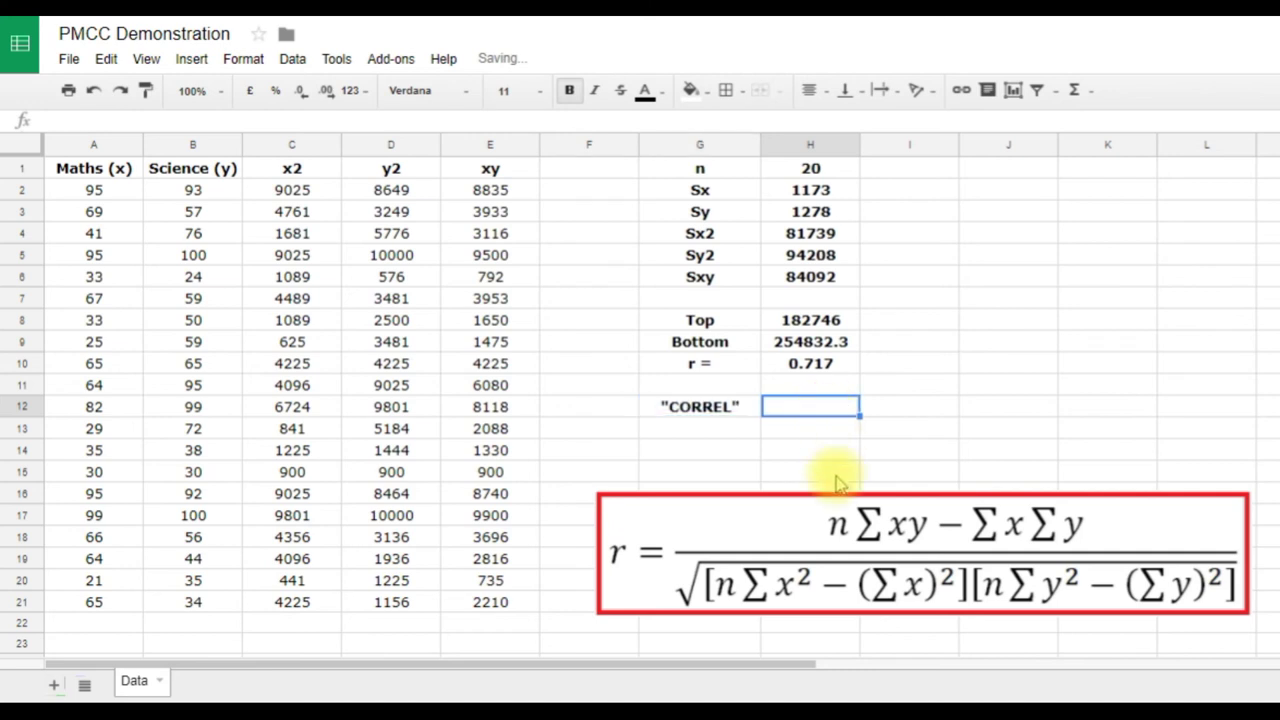
text(=)
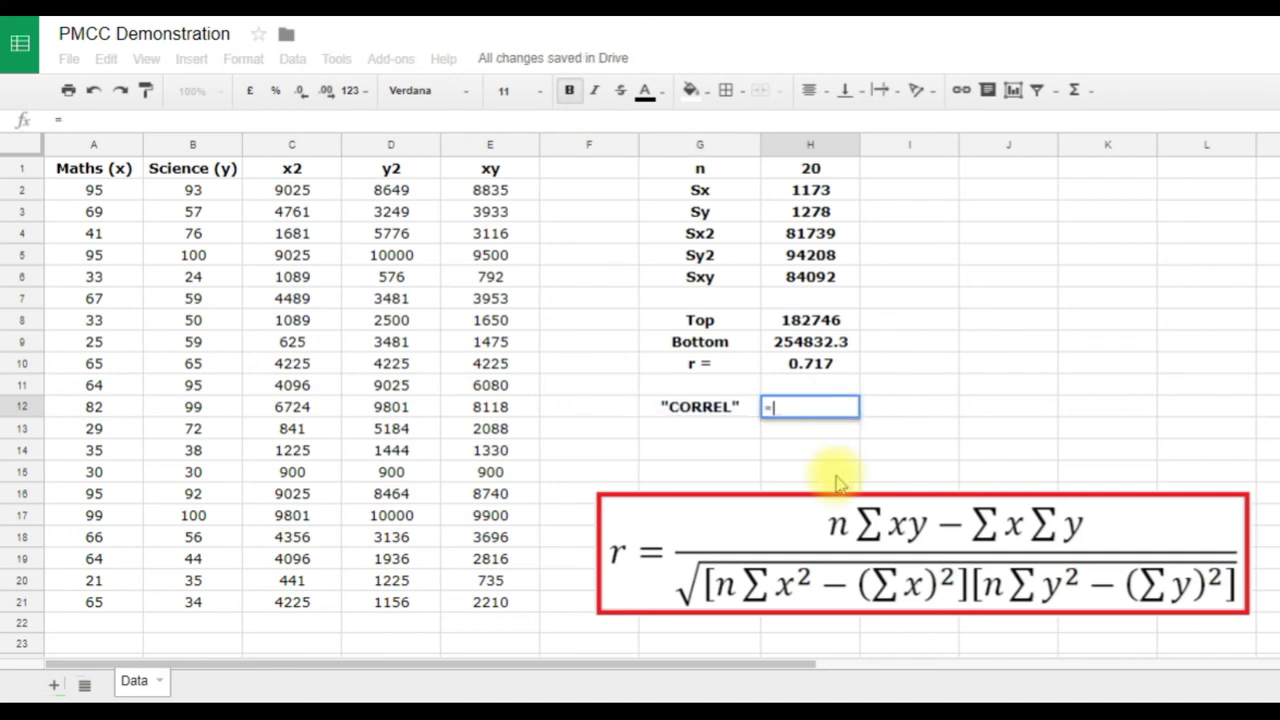
text(corr)
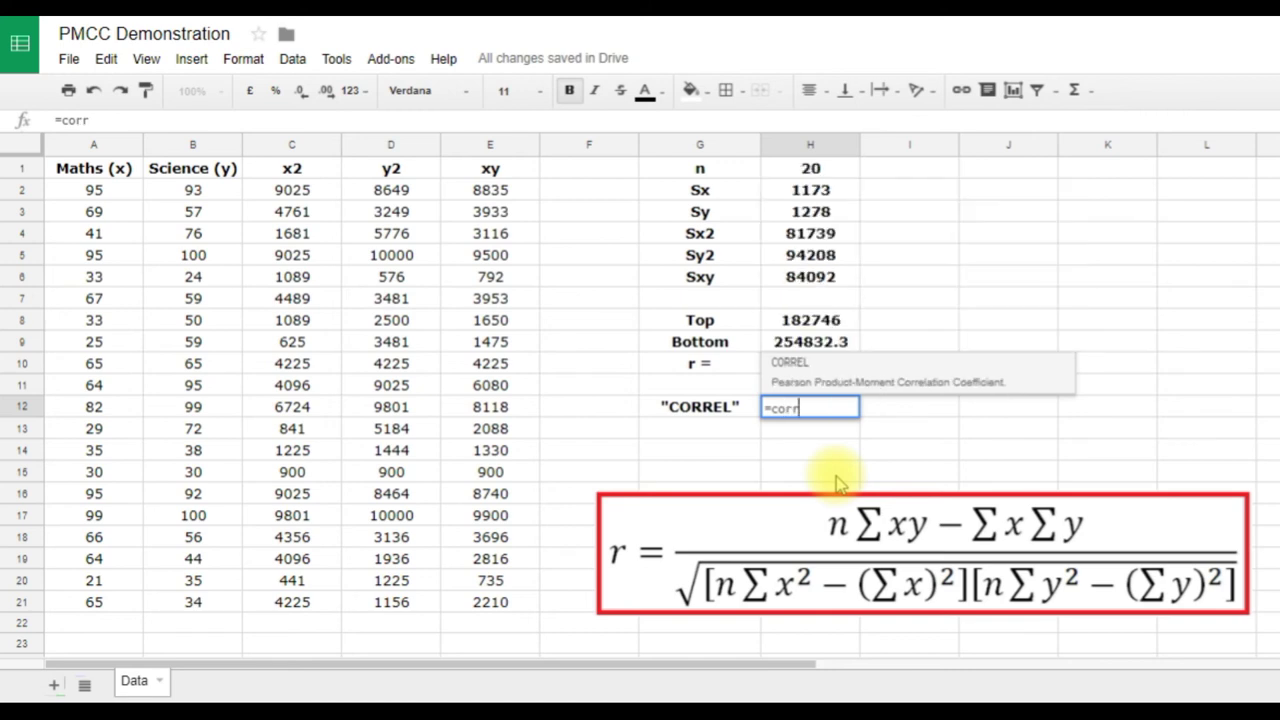
click(1032, 378)
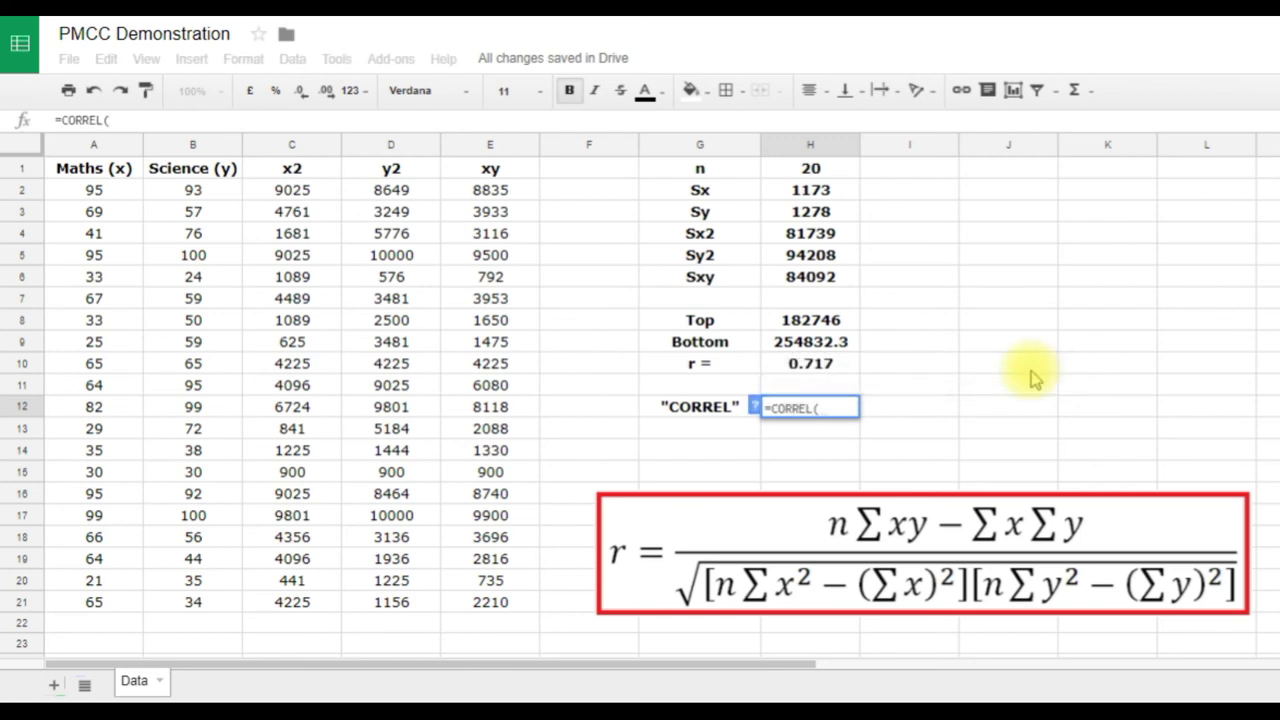
drag(63, 189, 112, 612)
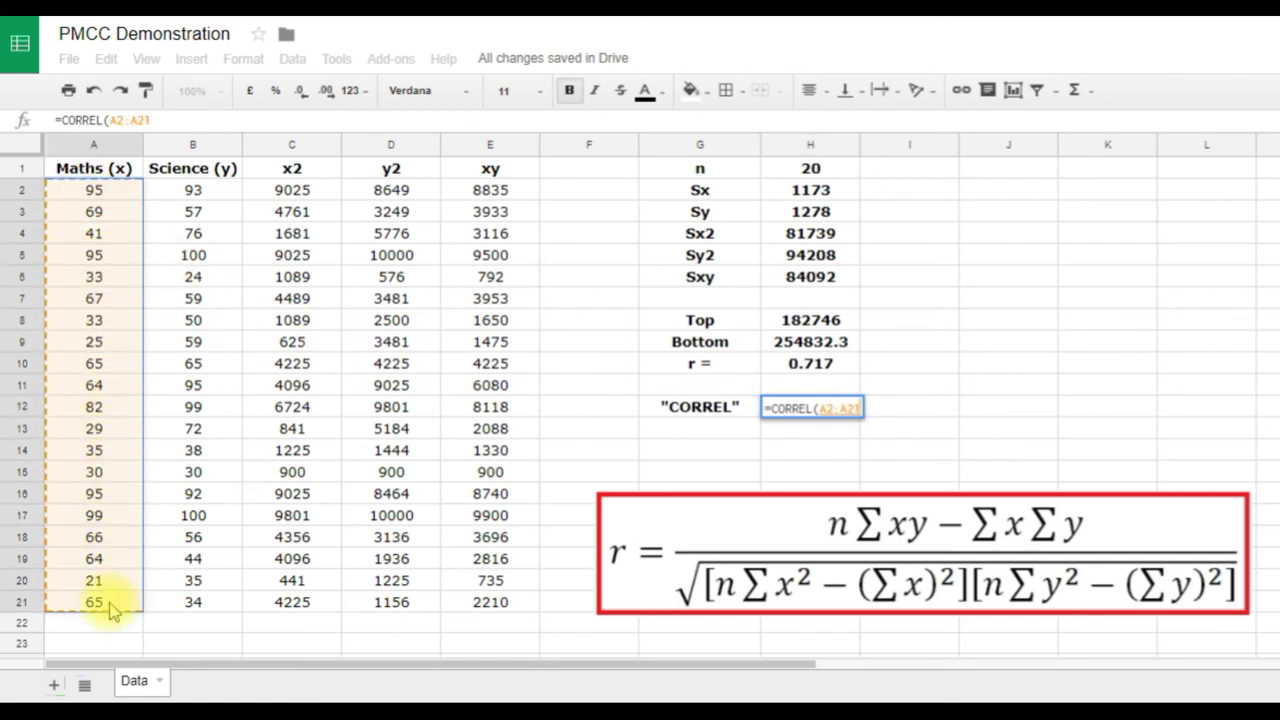
text(,)
drag(193, 190, 193, 610)
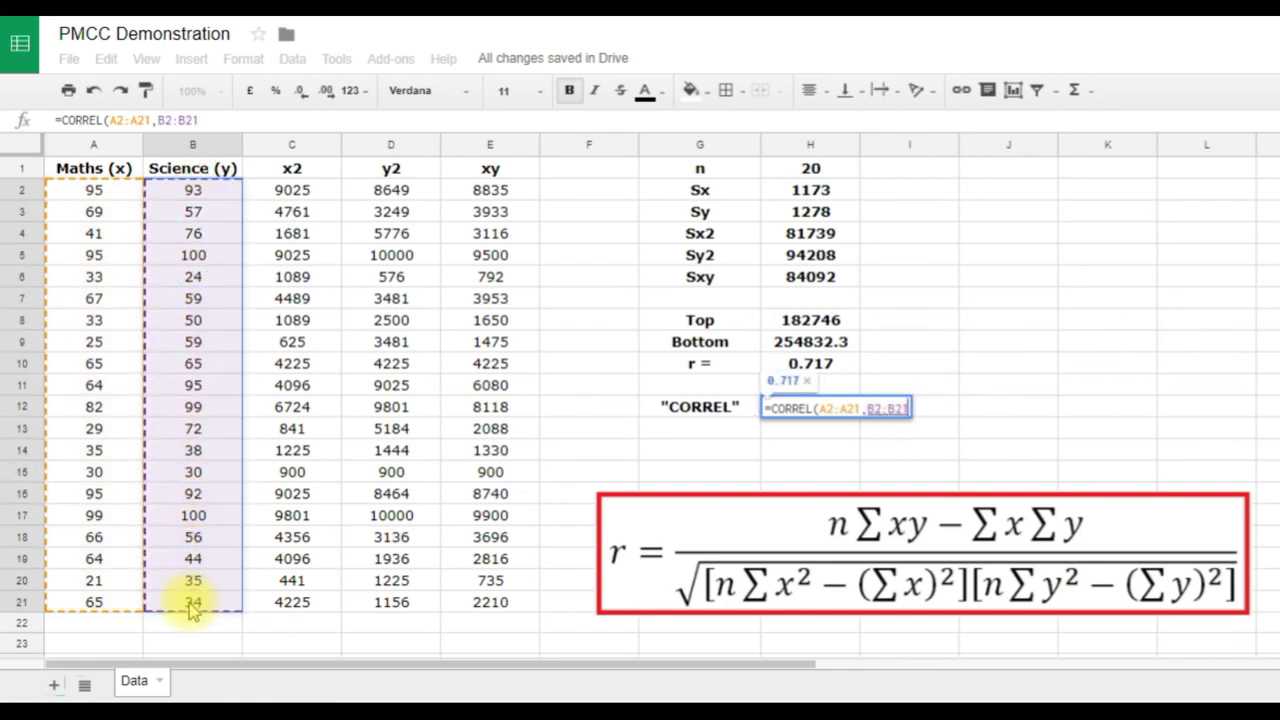
key(Return)
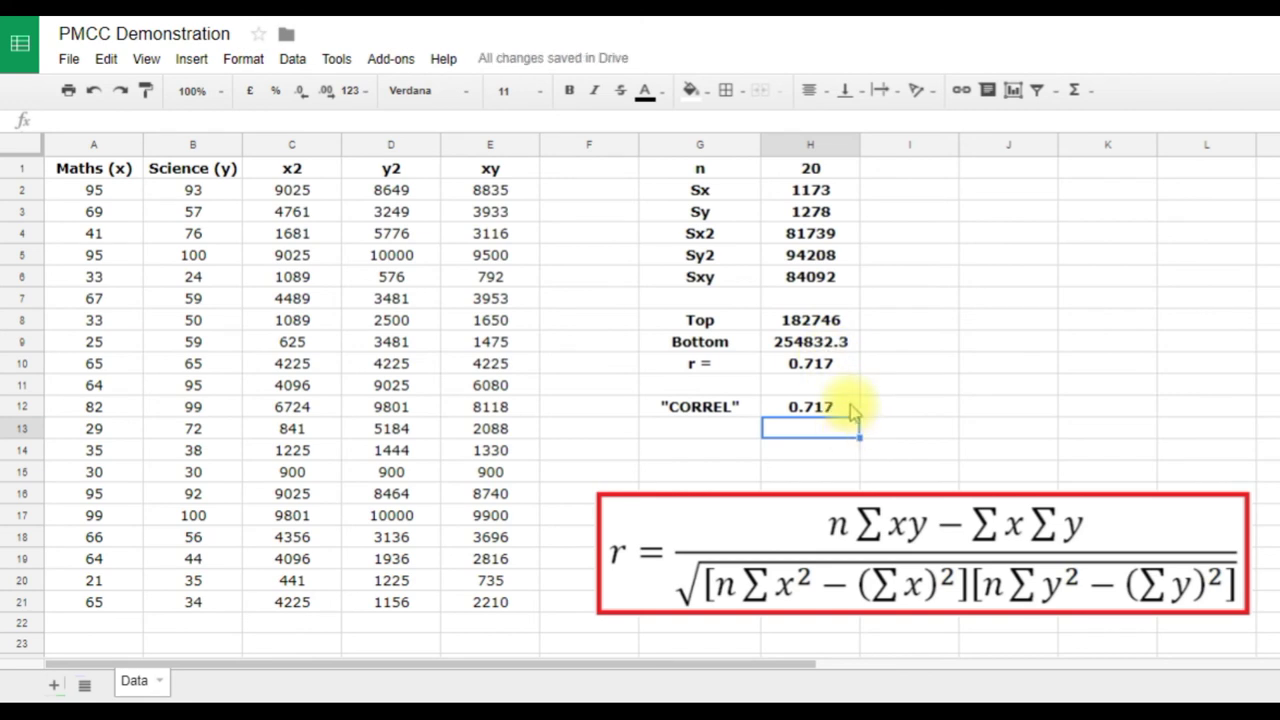
- Increase the precision of H10:H12 by three decimal places, to six decimals
drag(836, 366, 837, 410)
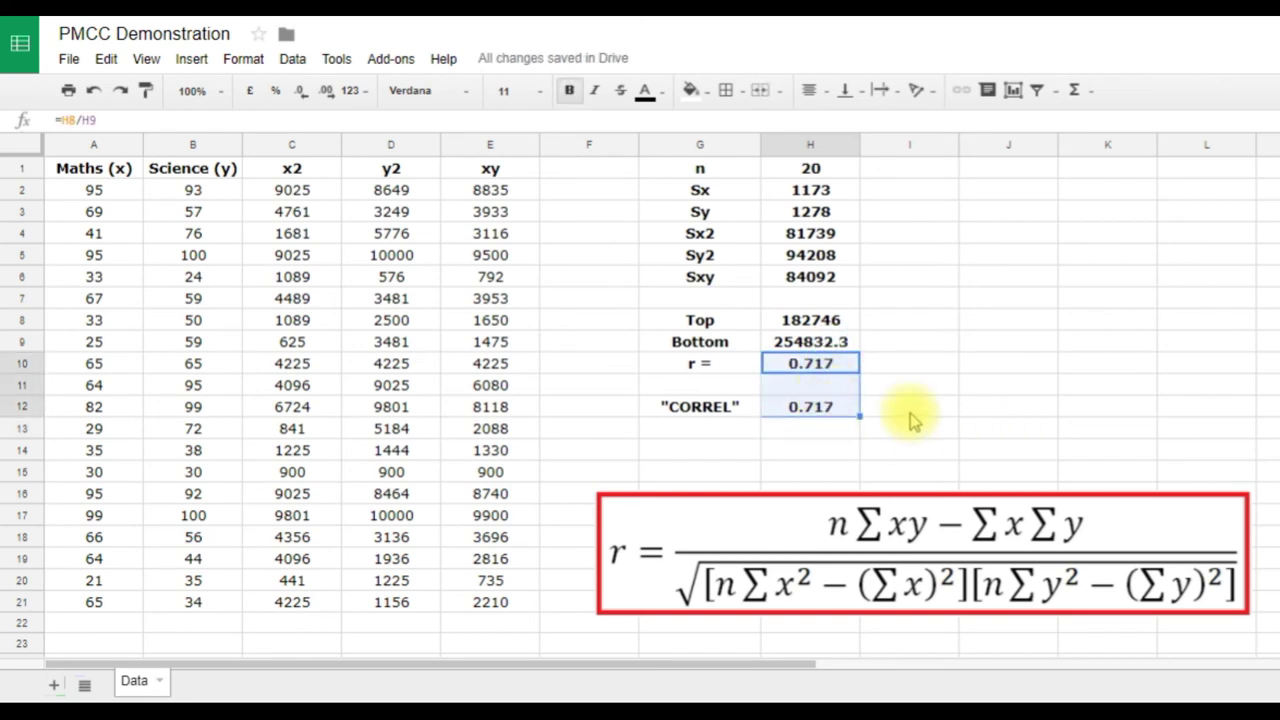
click(333, 90)
click(333, 90)
click(333, 90)
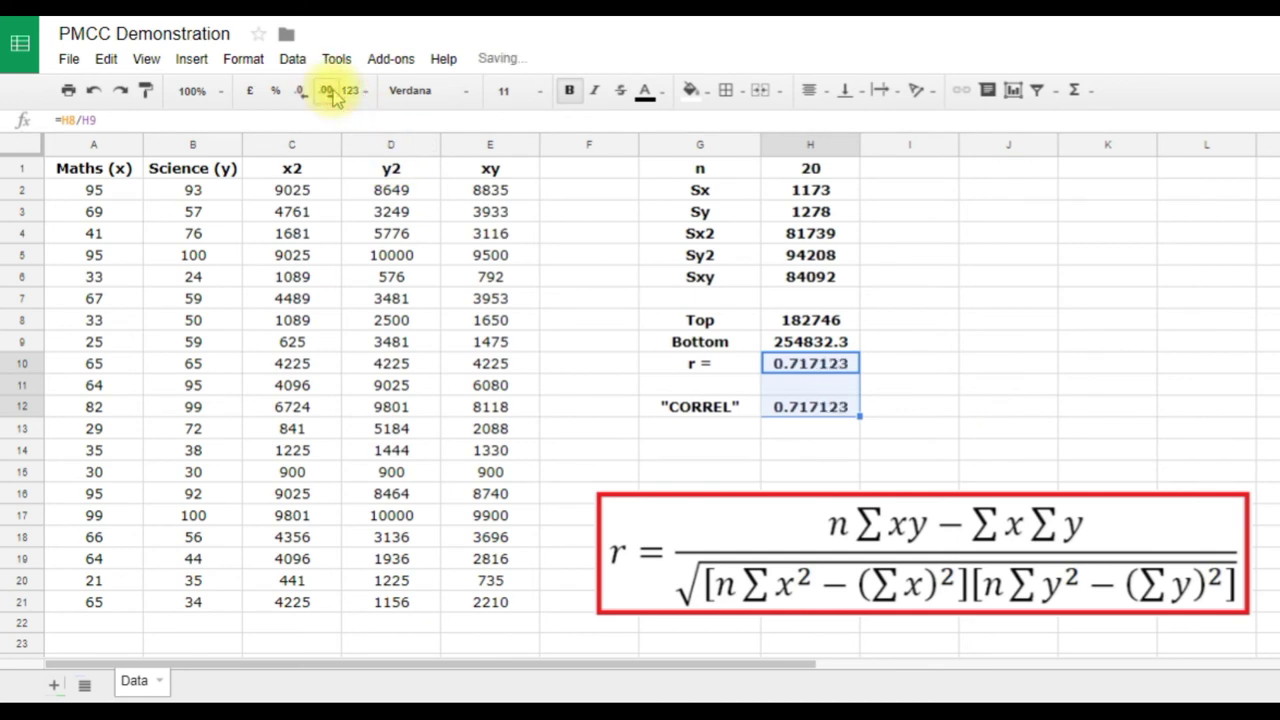
click(986, 386)
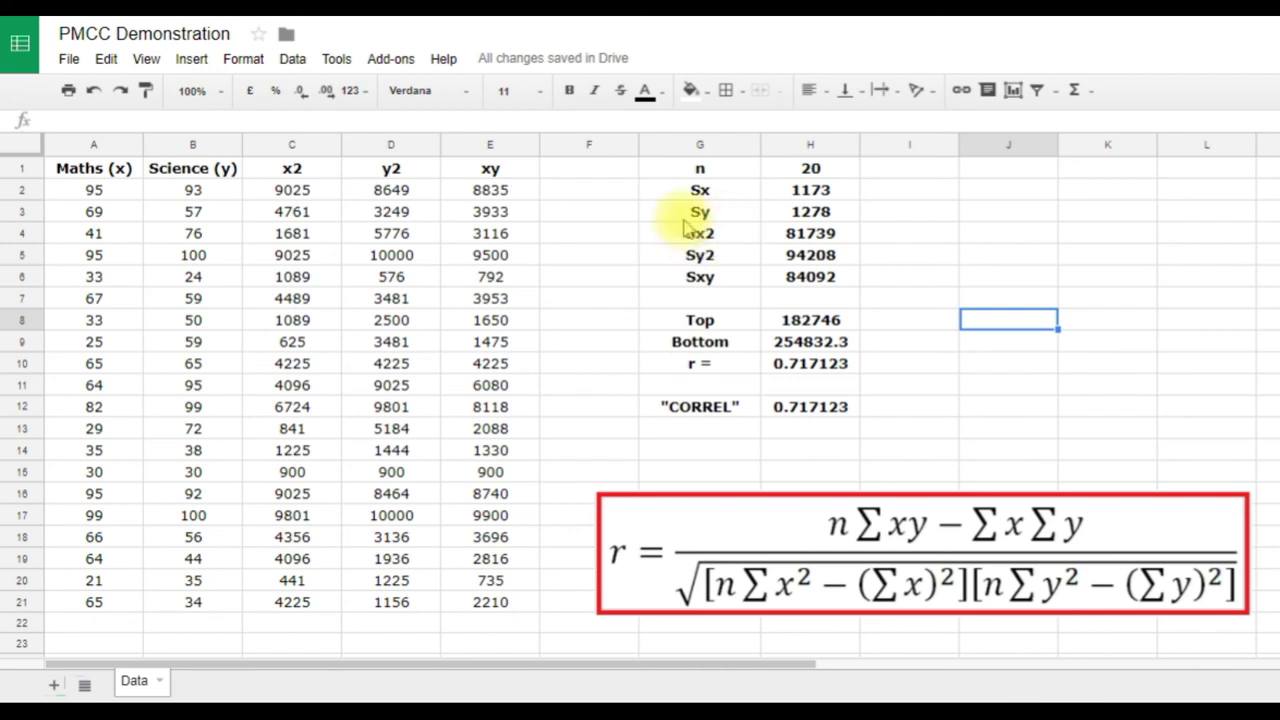
- Start a CONCATENATE formula in J4 with char(425) and "x" as its first two arguments
click(733, 240)
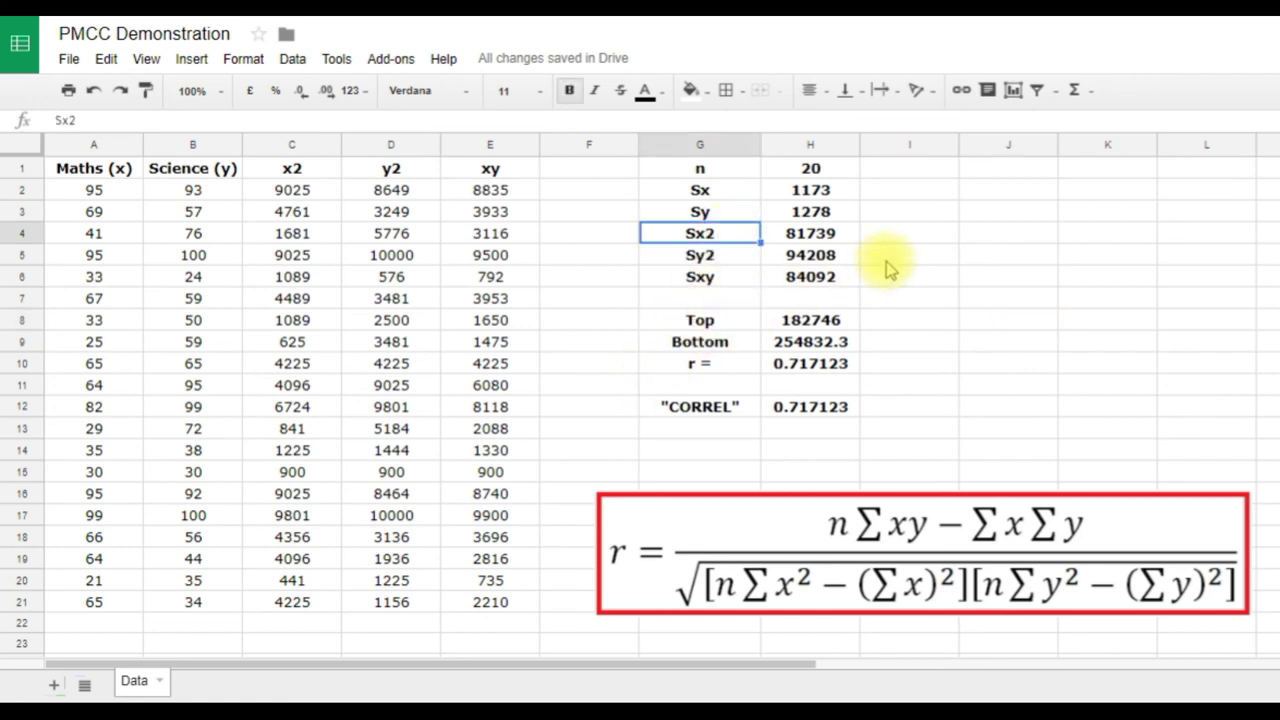
click(994, 236)
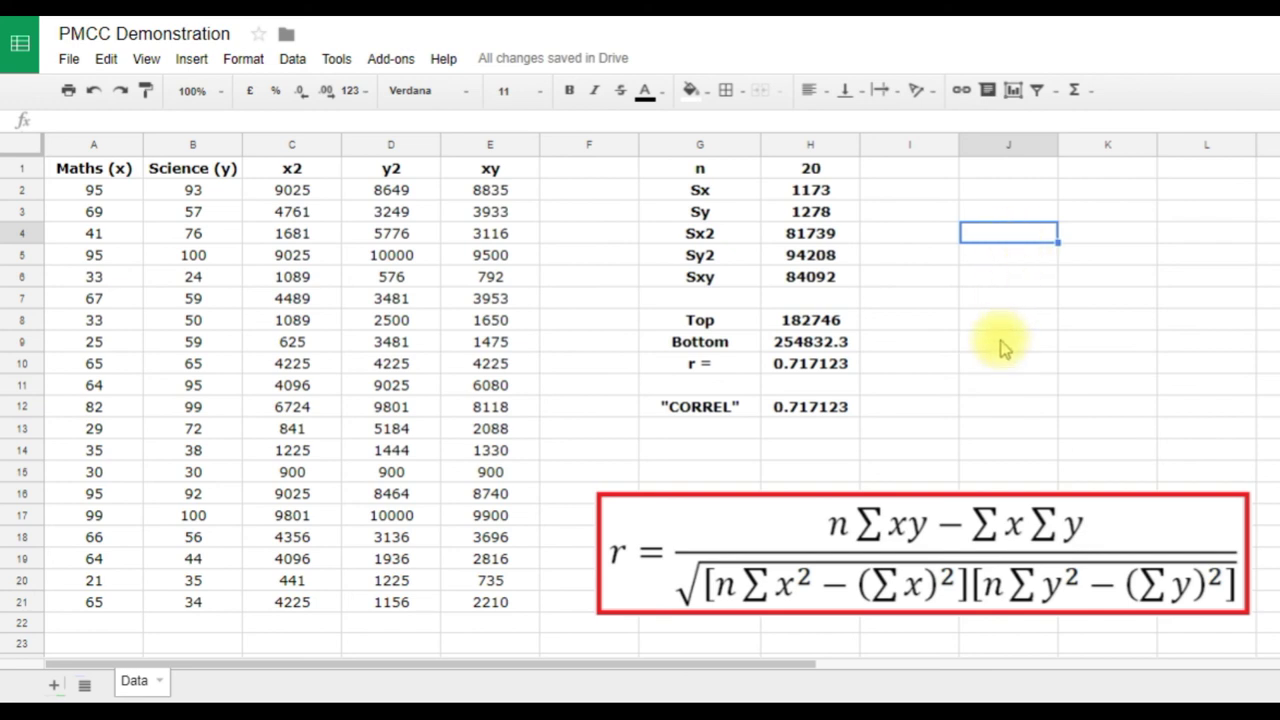
text(=)
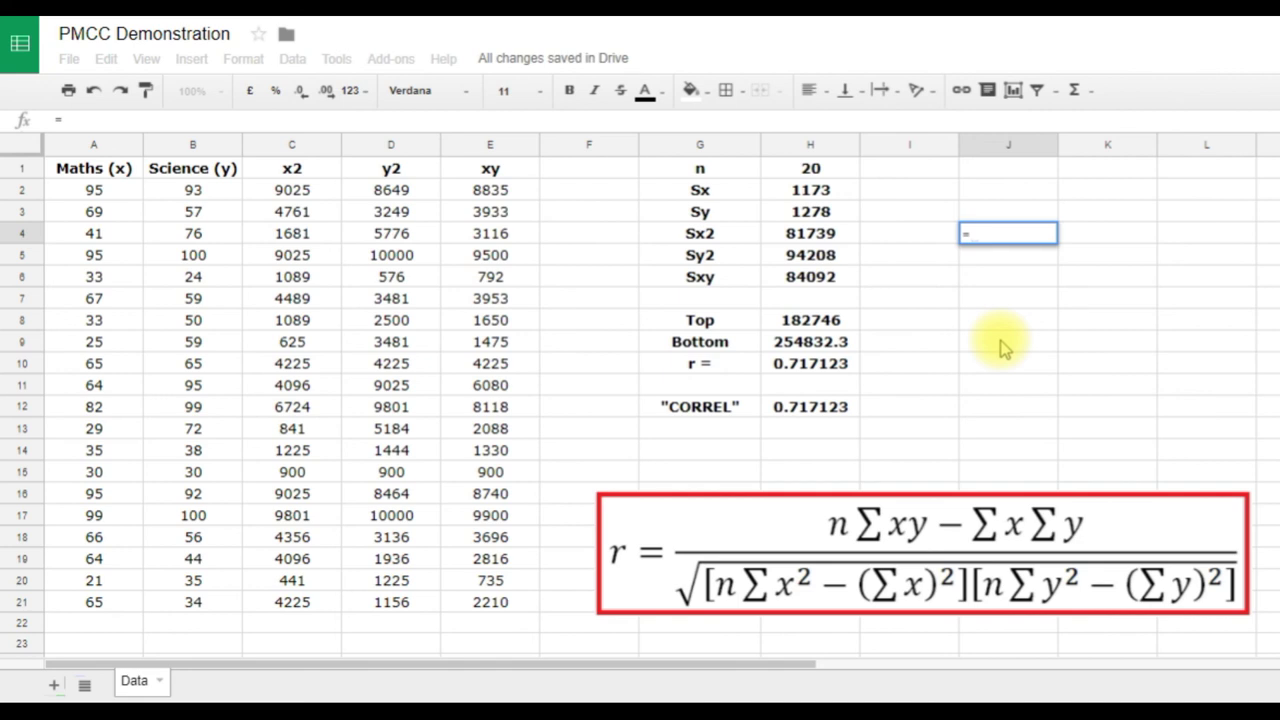
text(con)
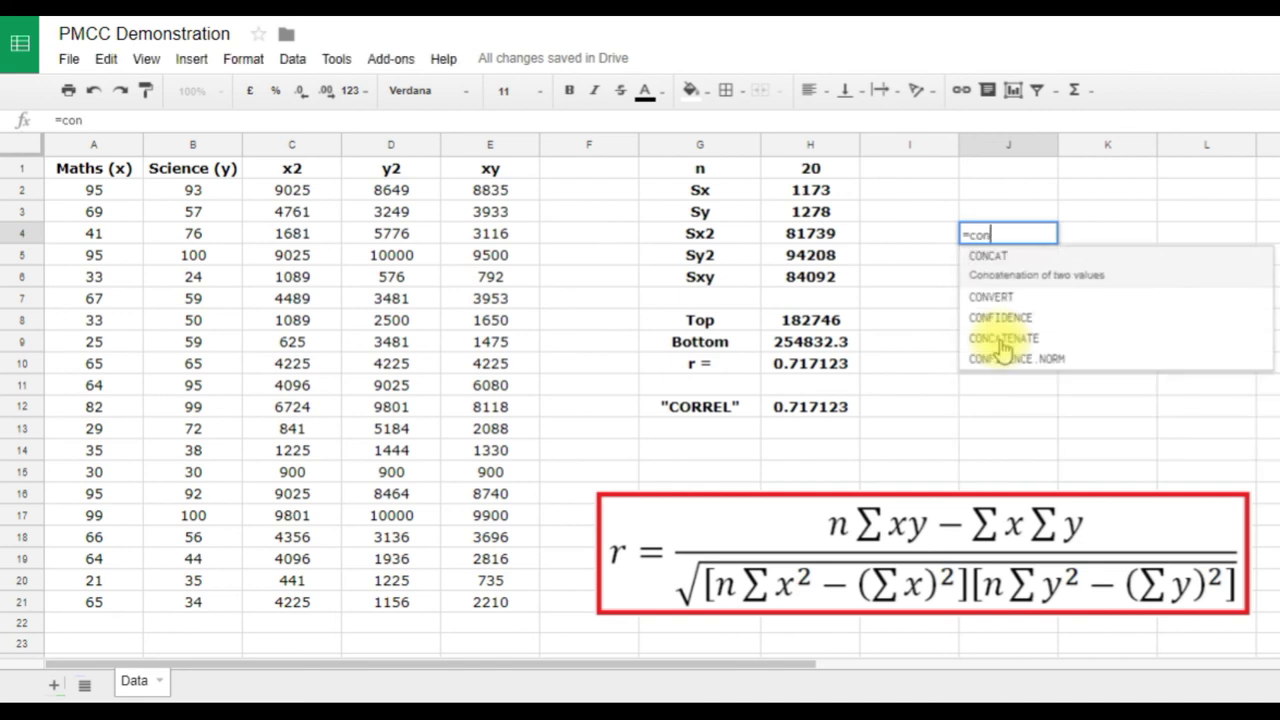
text(ca)
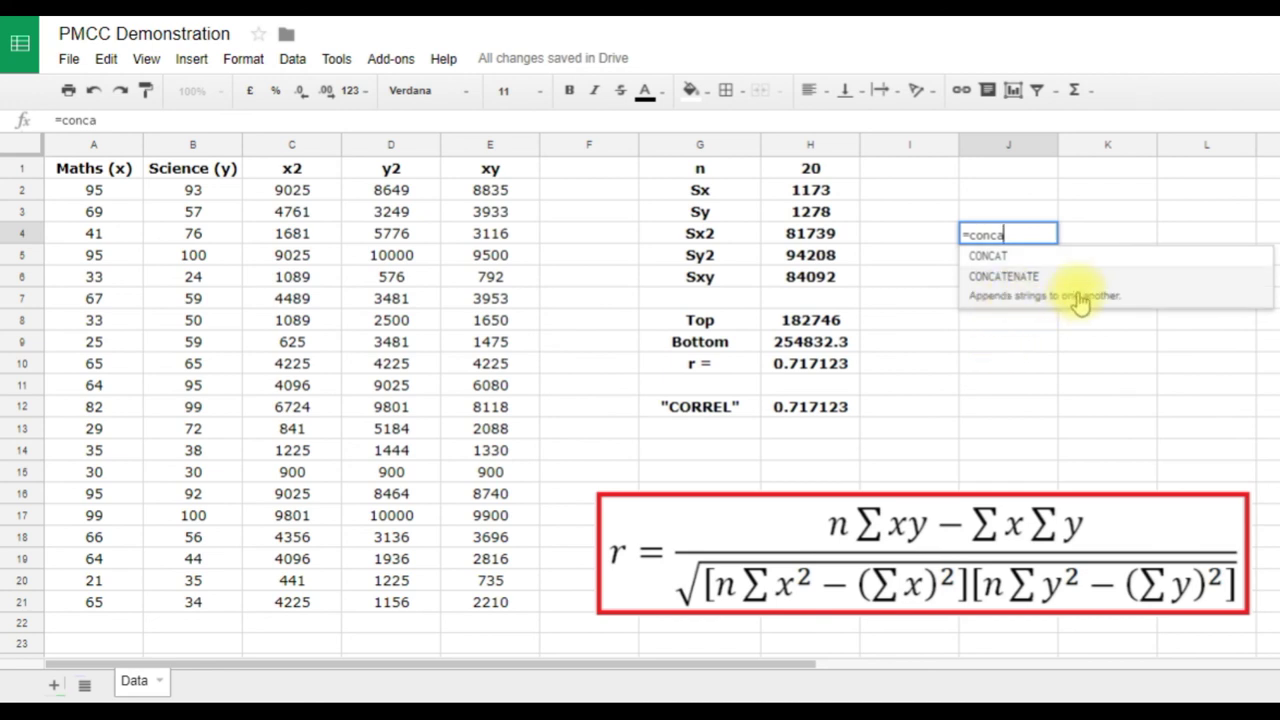
click(1142, 294)
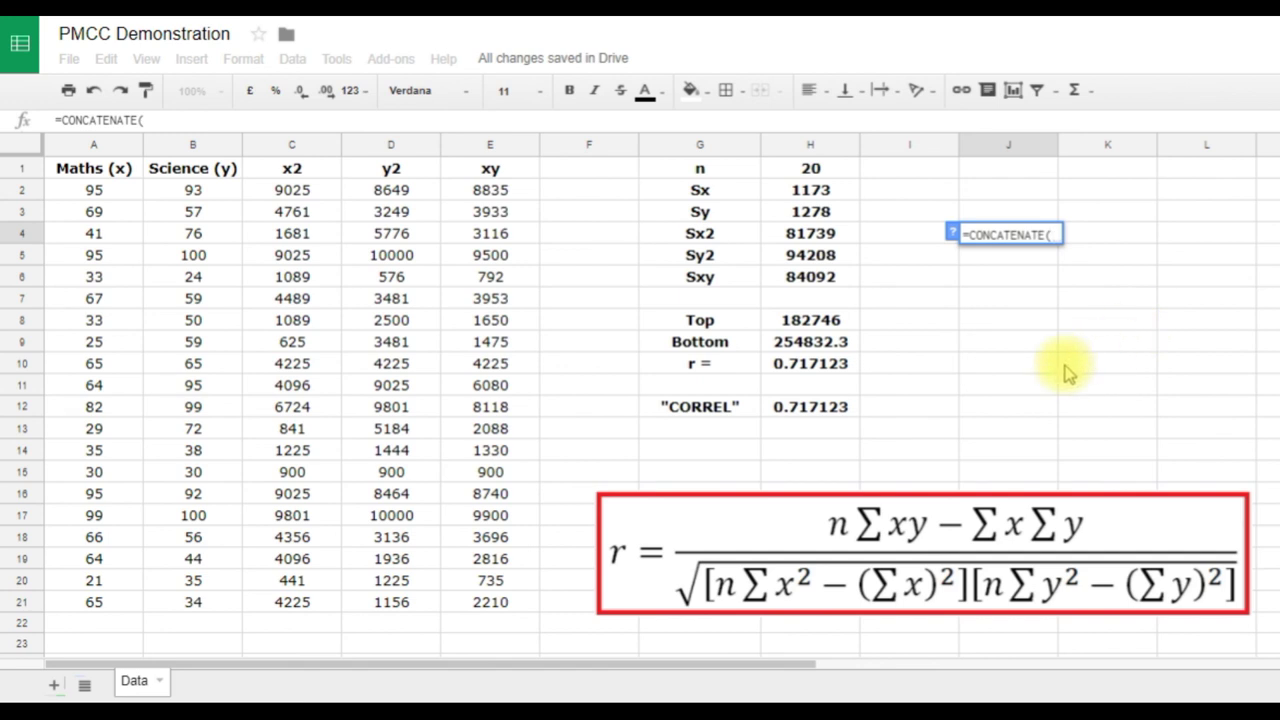
text(cha)
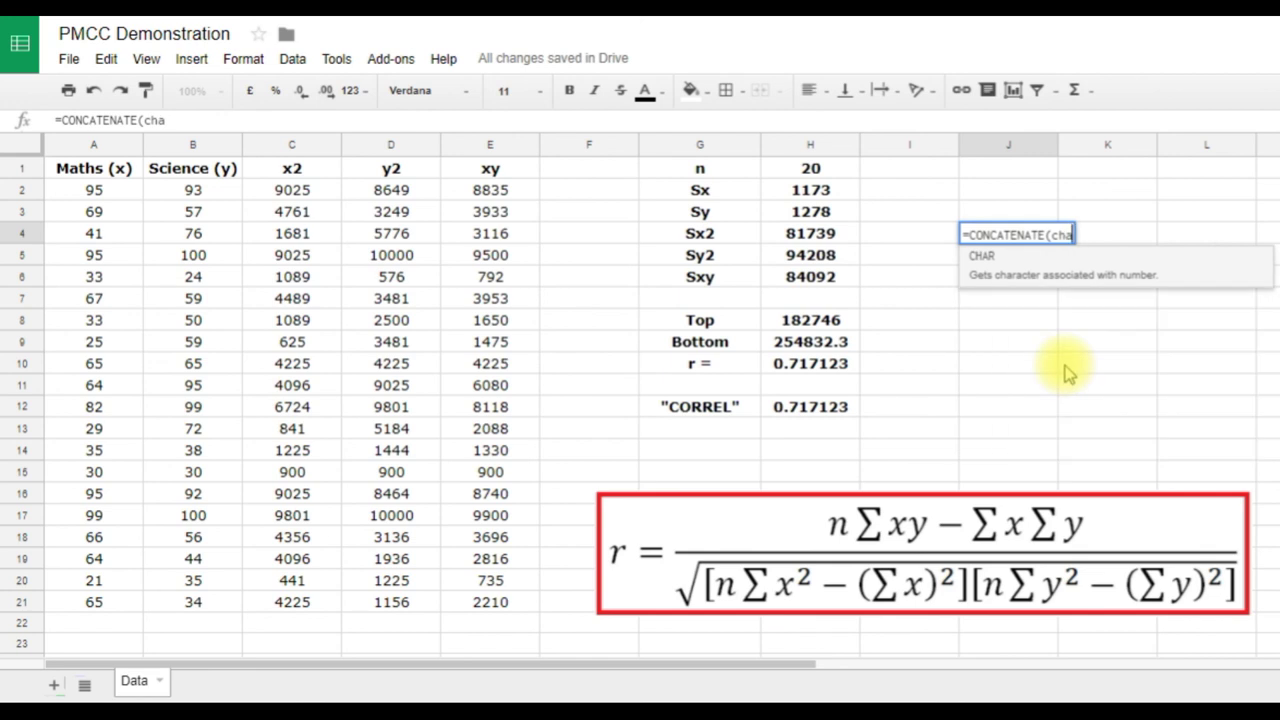
text(r()
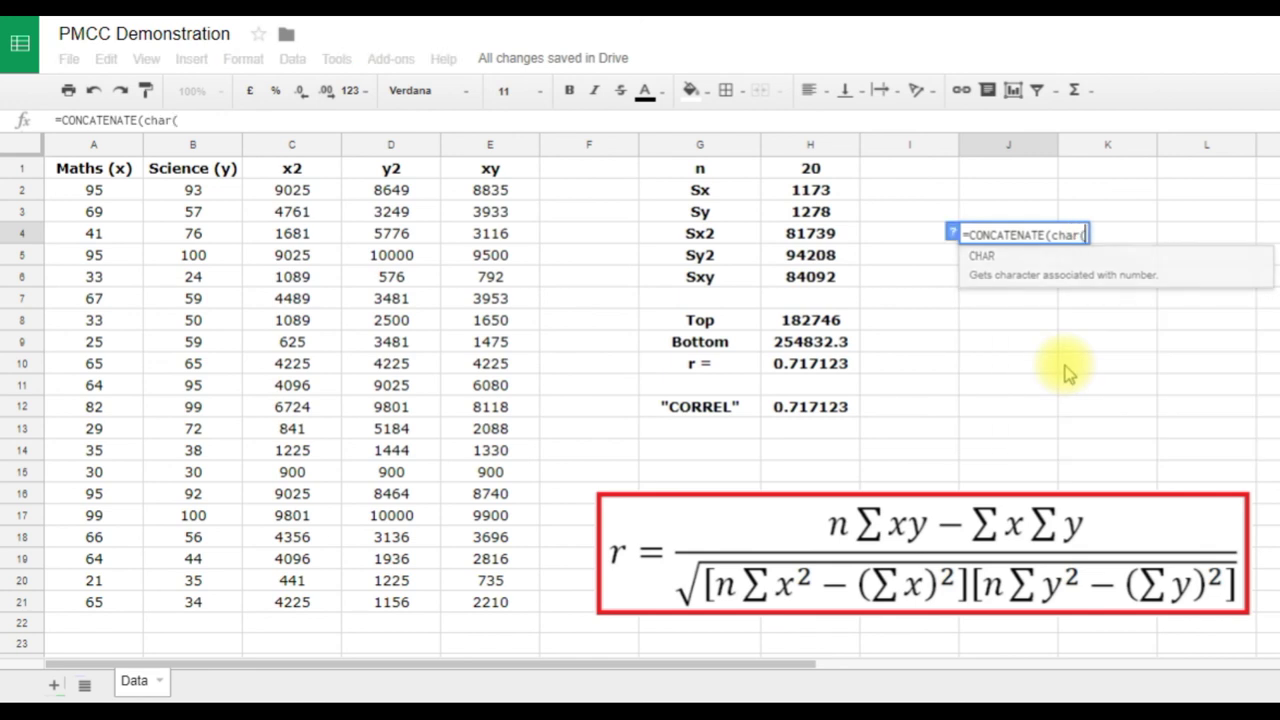
text(425))
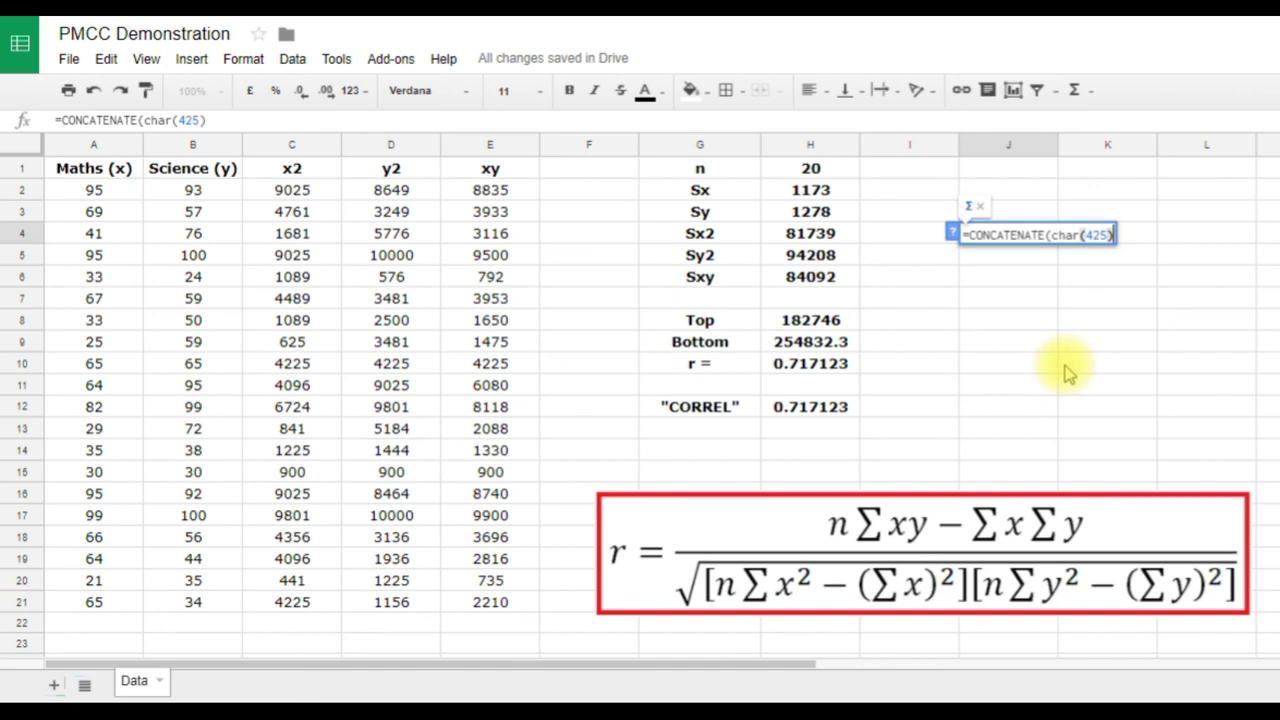
text(,)
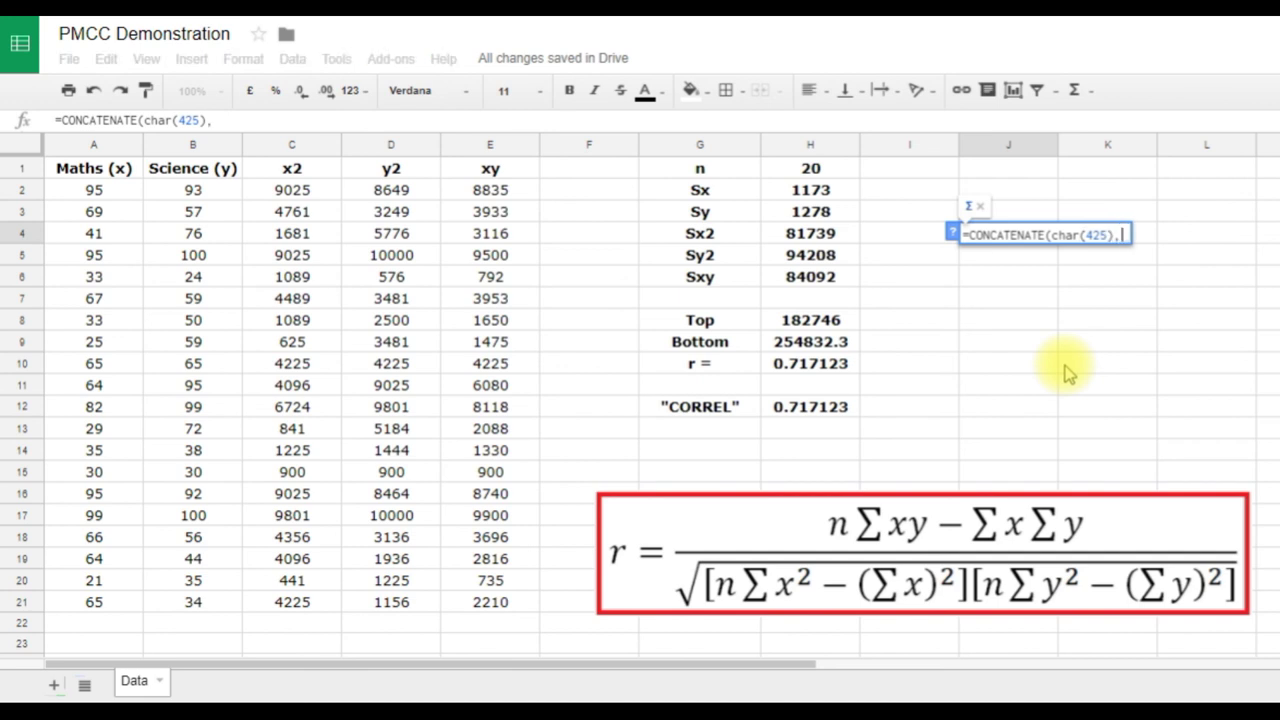
text("x")
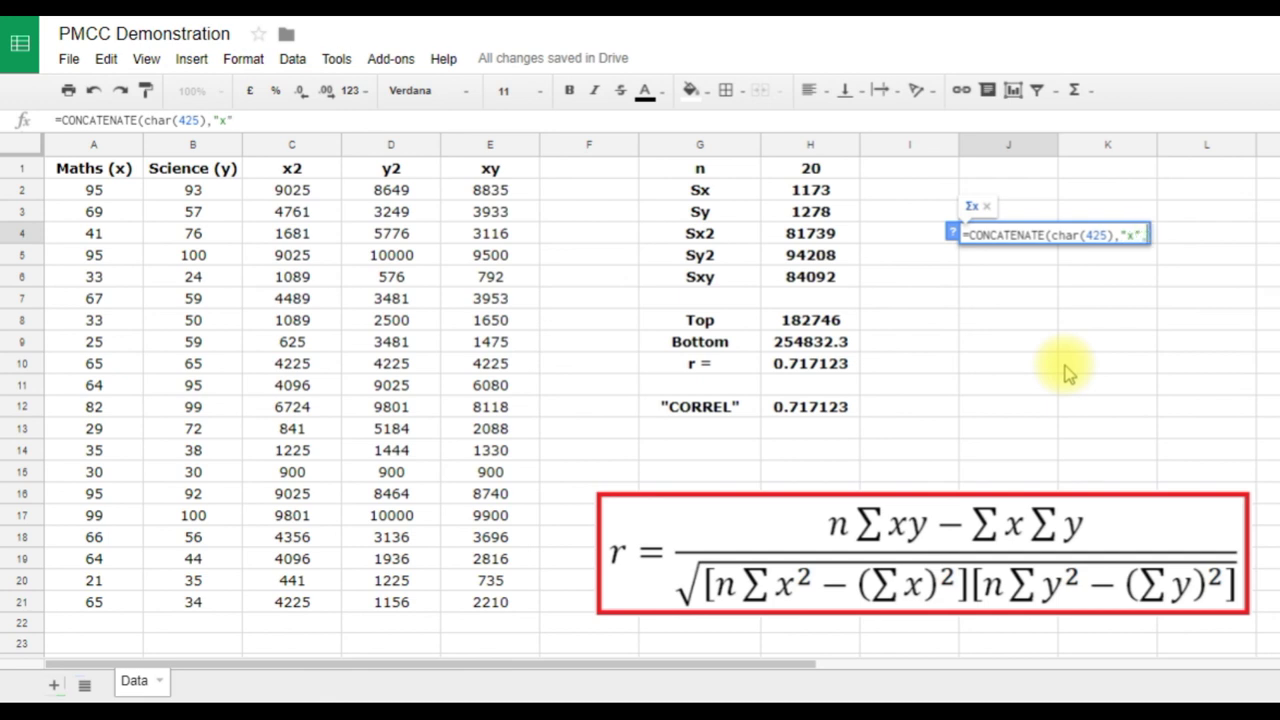
- Add char(178) as the third argument of the J4 CONCATENATE formula and commit it
text(,)
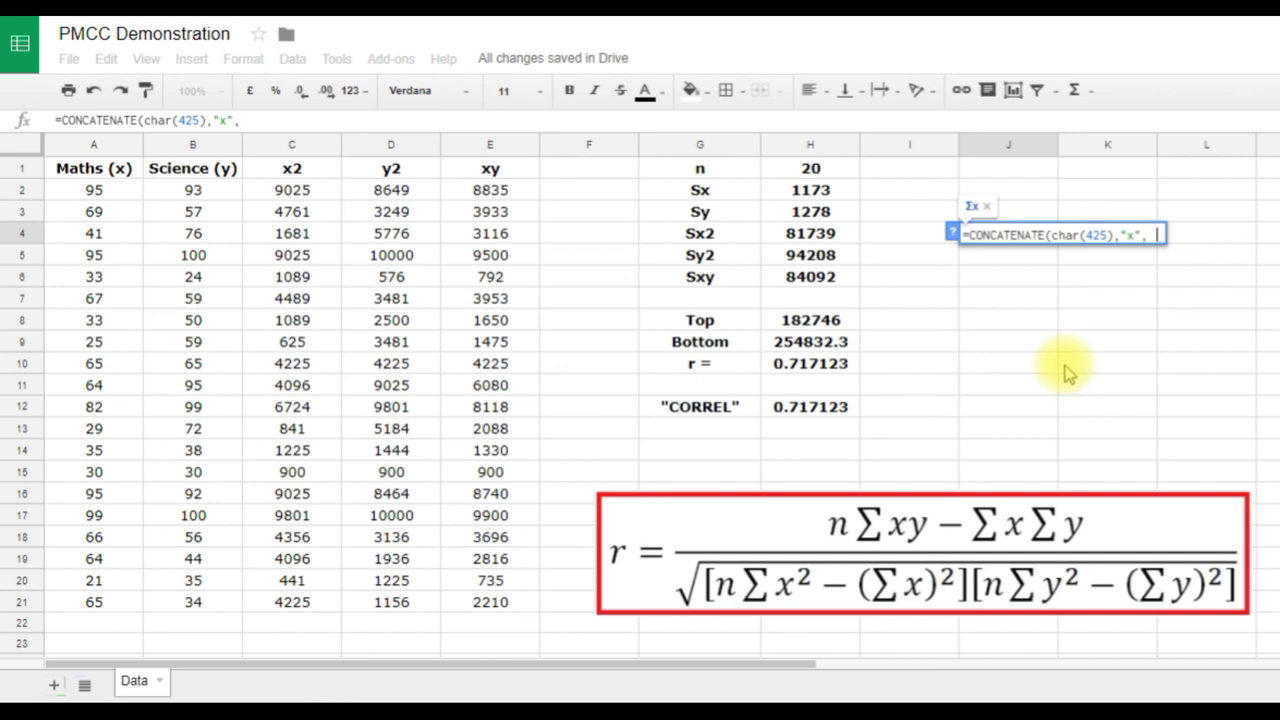
key(BackSpace)
text(char)
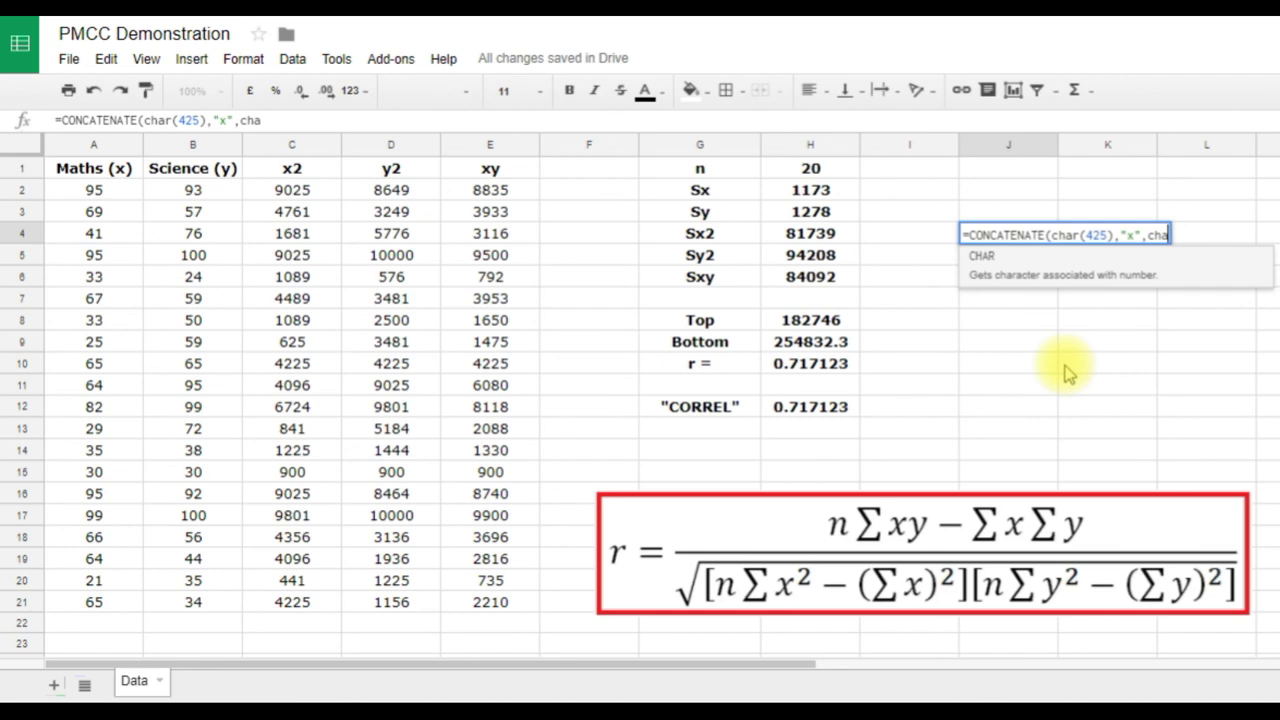
text(()
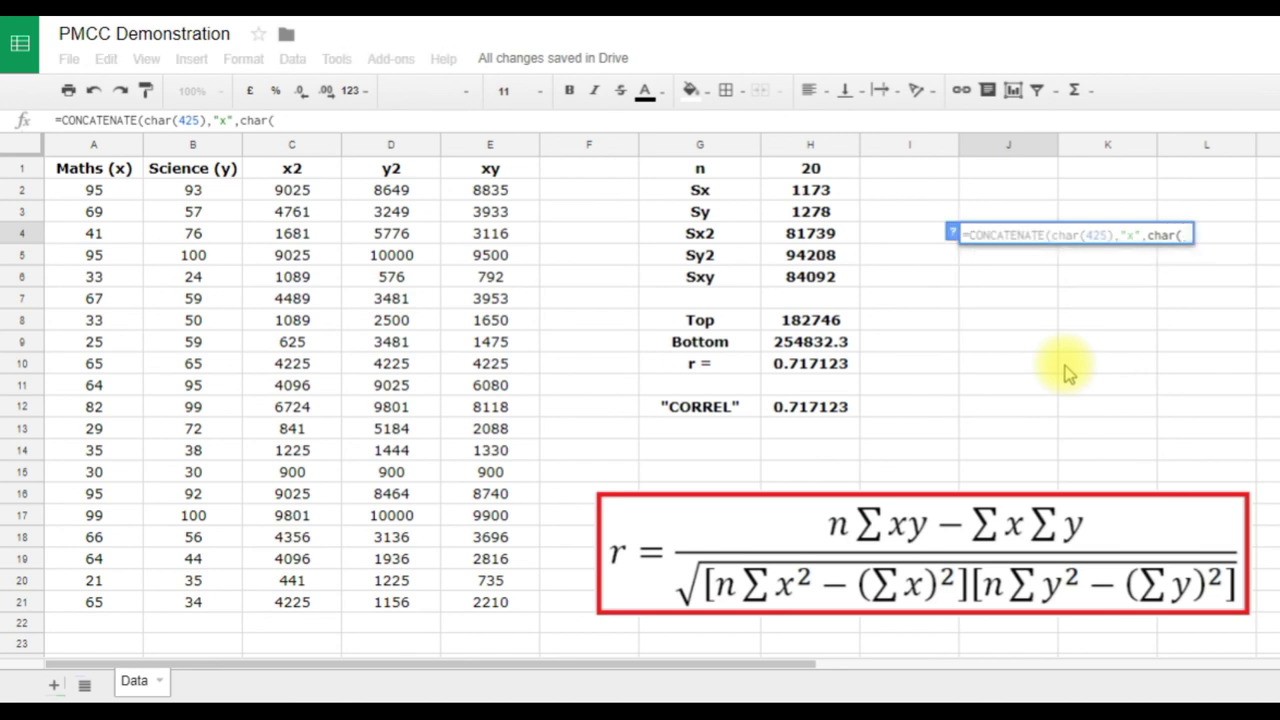
text(178)
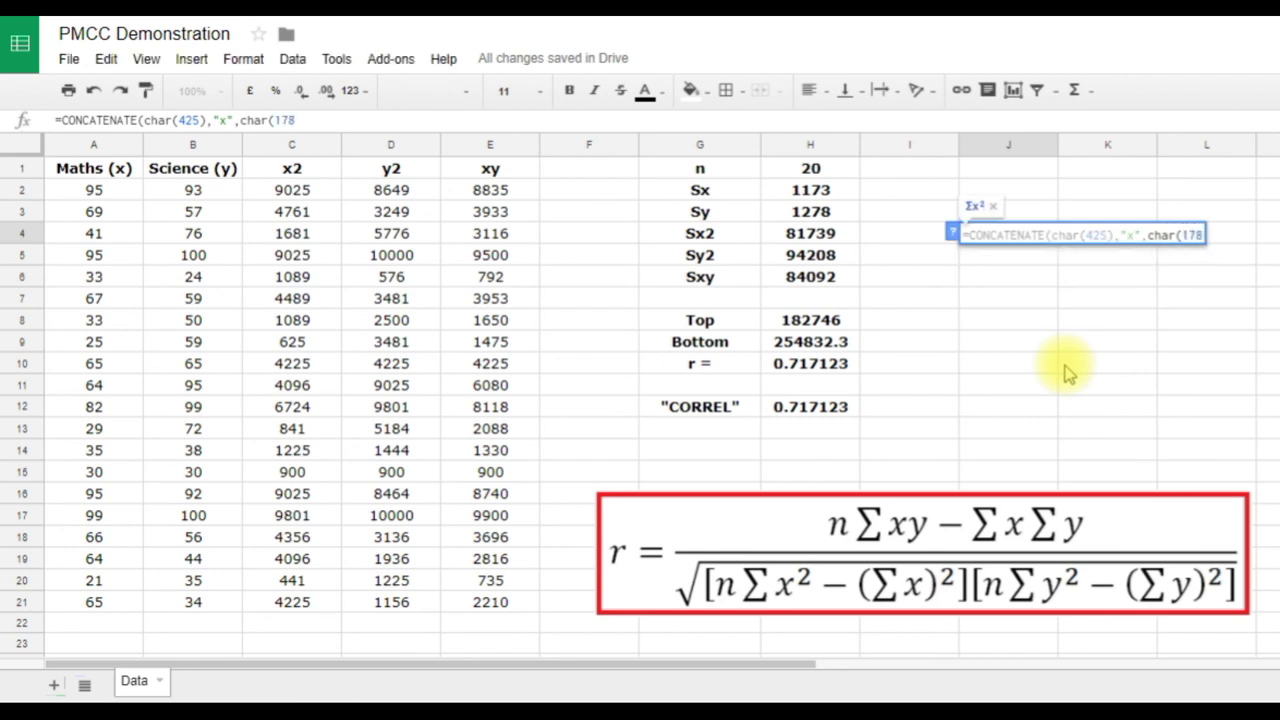
text())
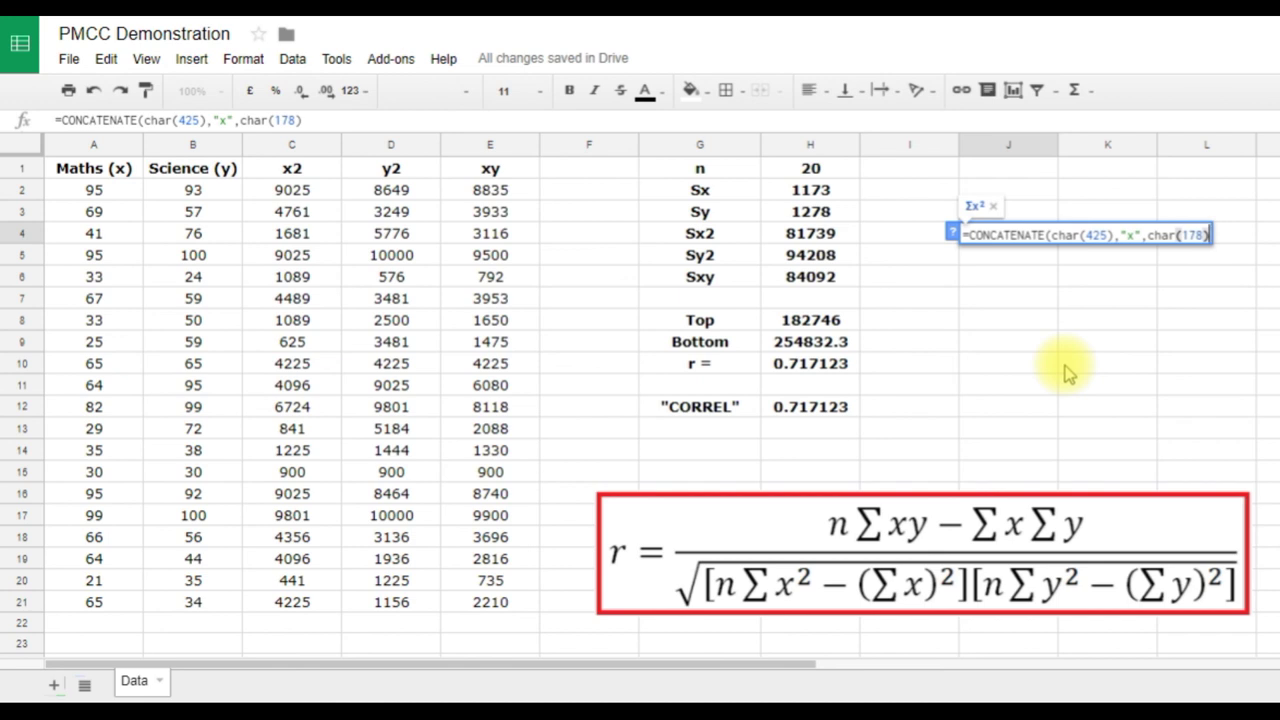
text())
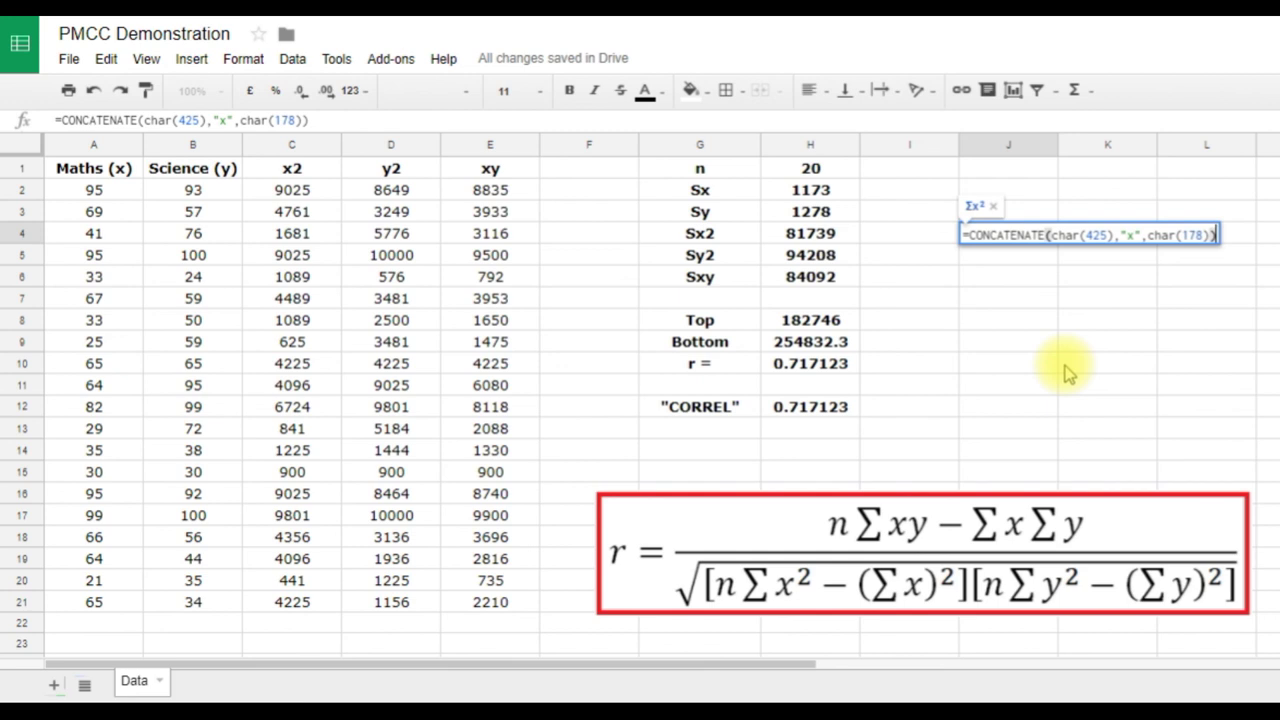
key(Return)
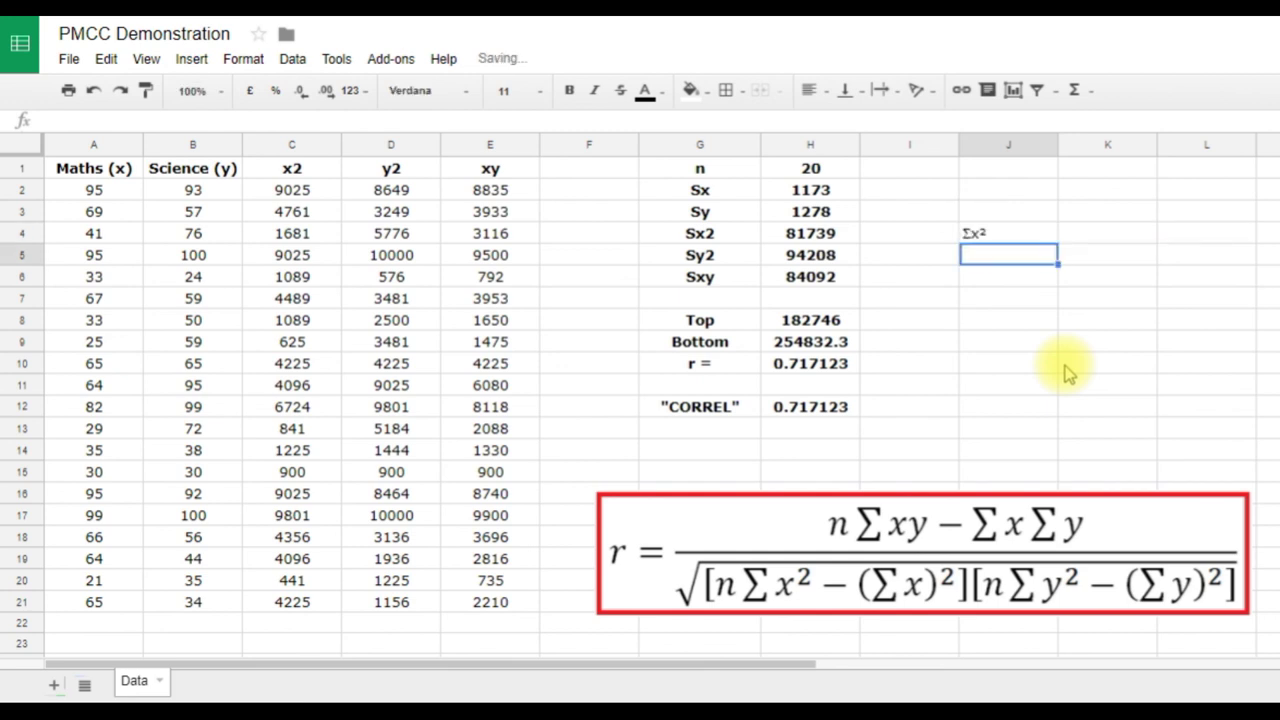
- Copy the J4 symbol label and paste it as values only over the Sx2 label in G4
click(1012, 238)
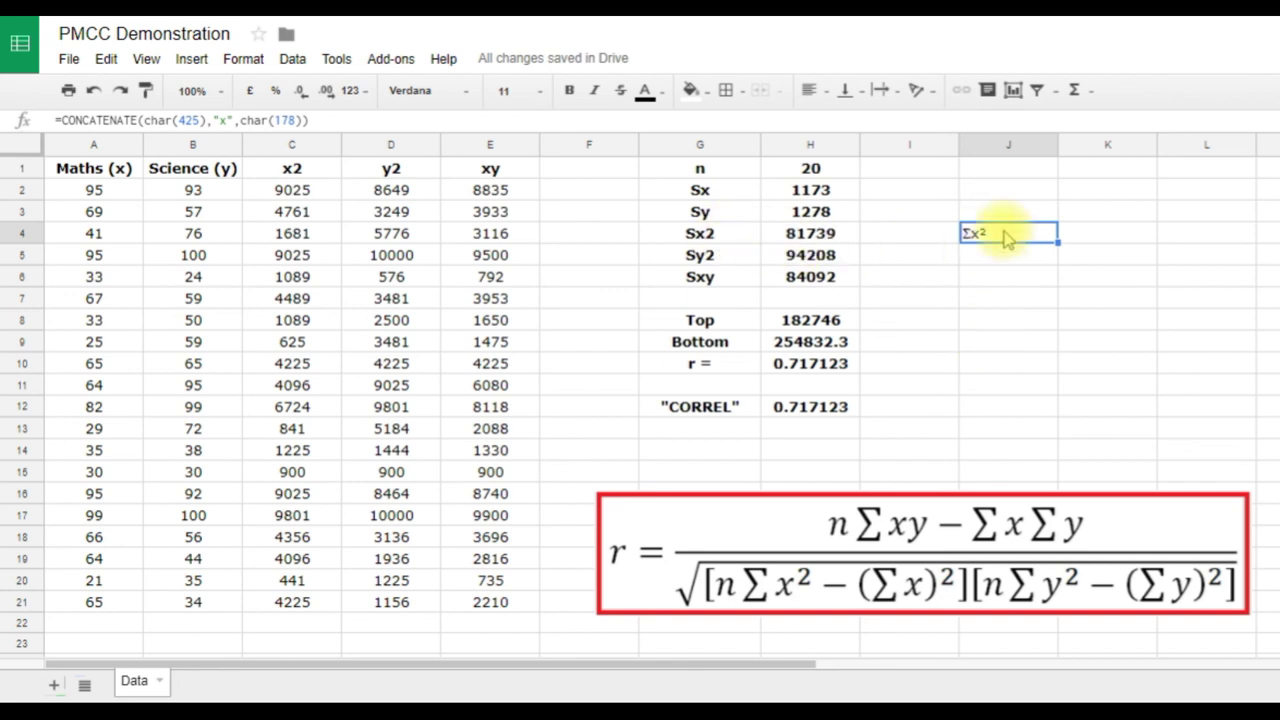
click(106, 58)
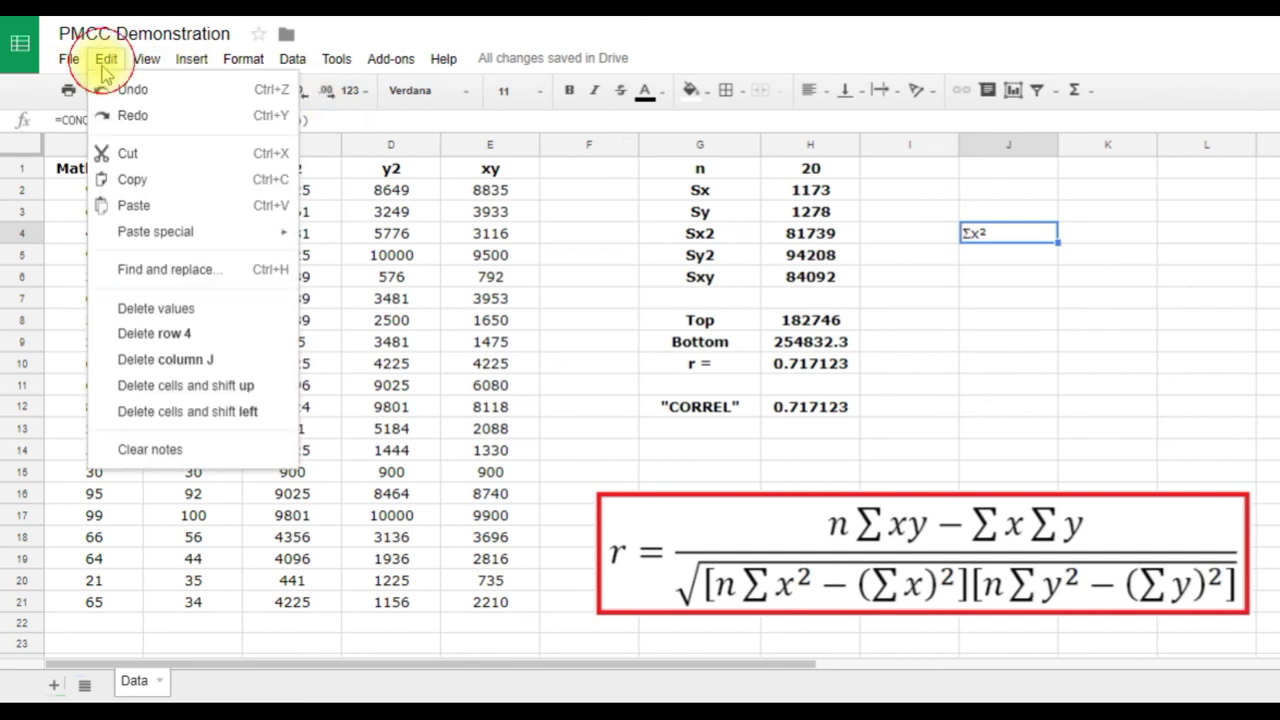
click(125, 180)
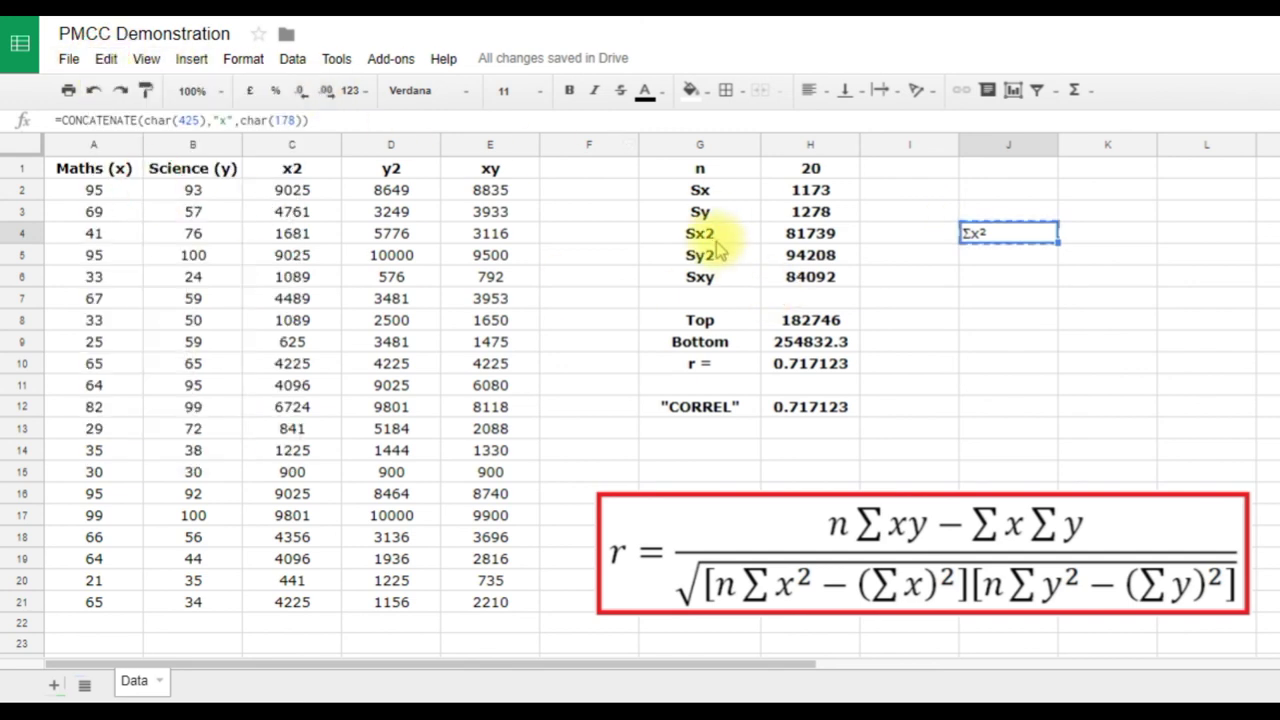
click(728, 240)
click(69, 59)
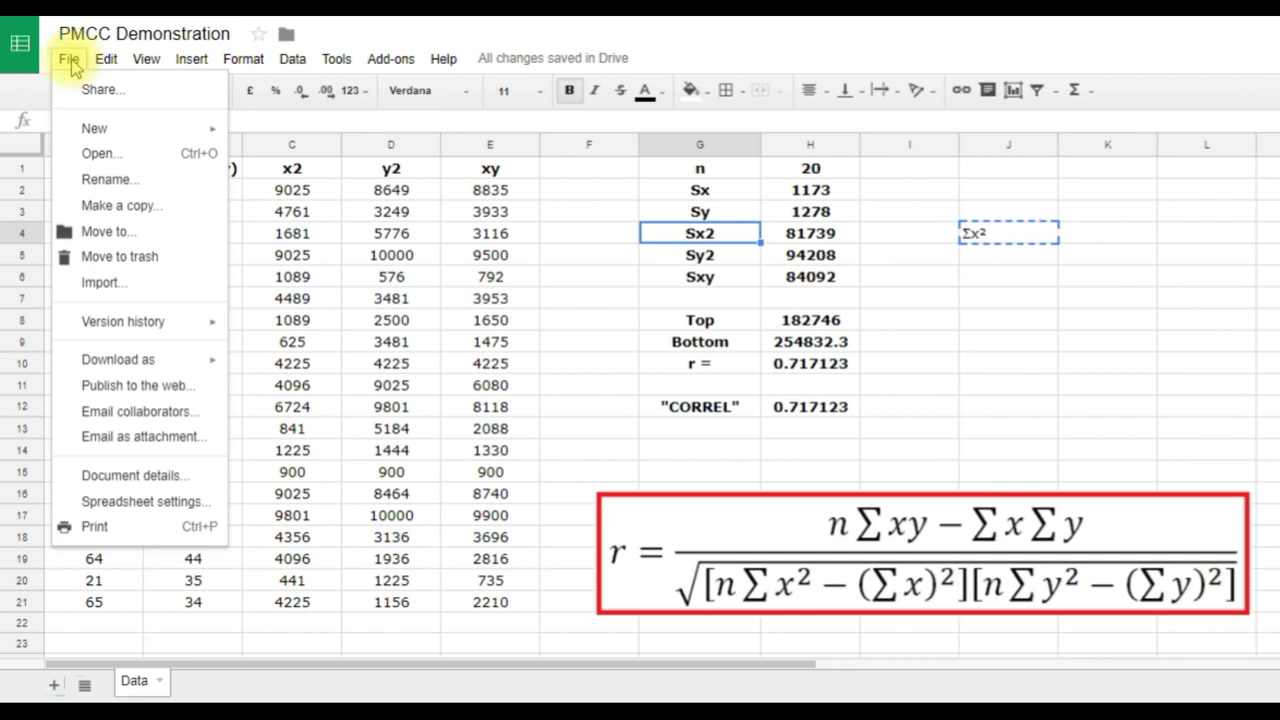
mouse_move(106, 58)
mouse_move(145, 232)
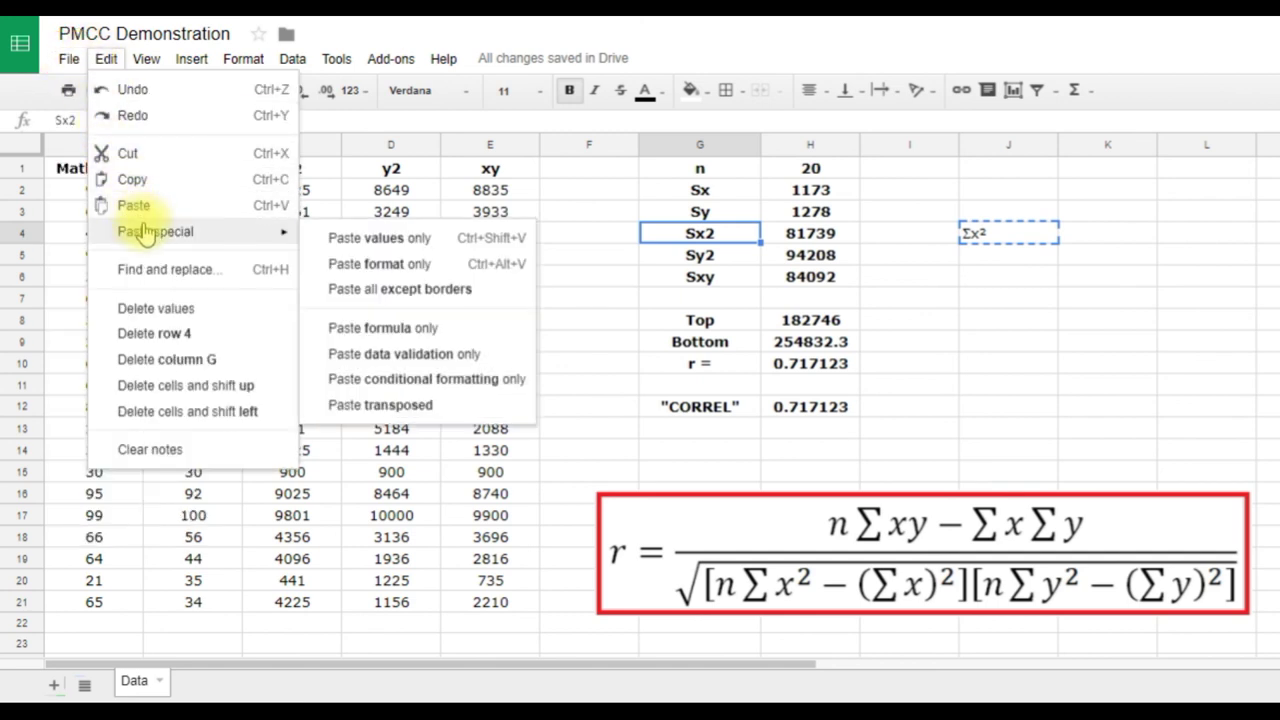
click(362, 240)
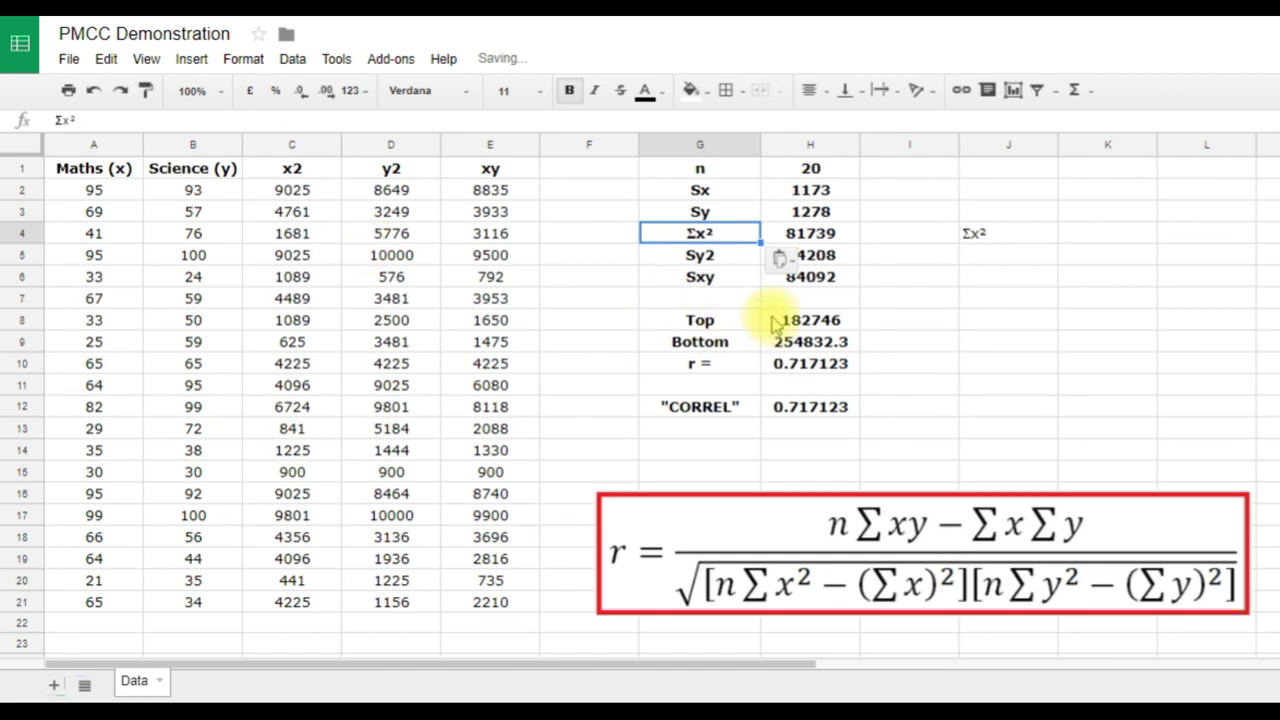
click(968, 340)
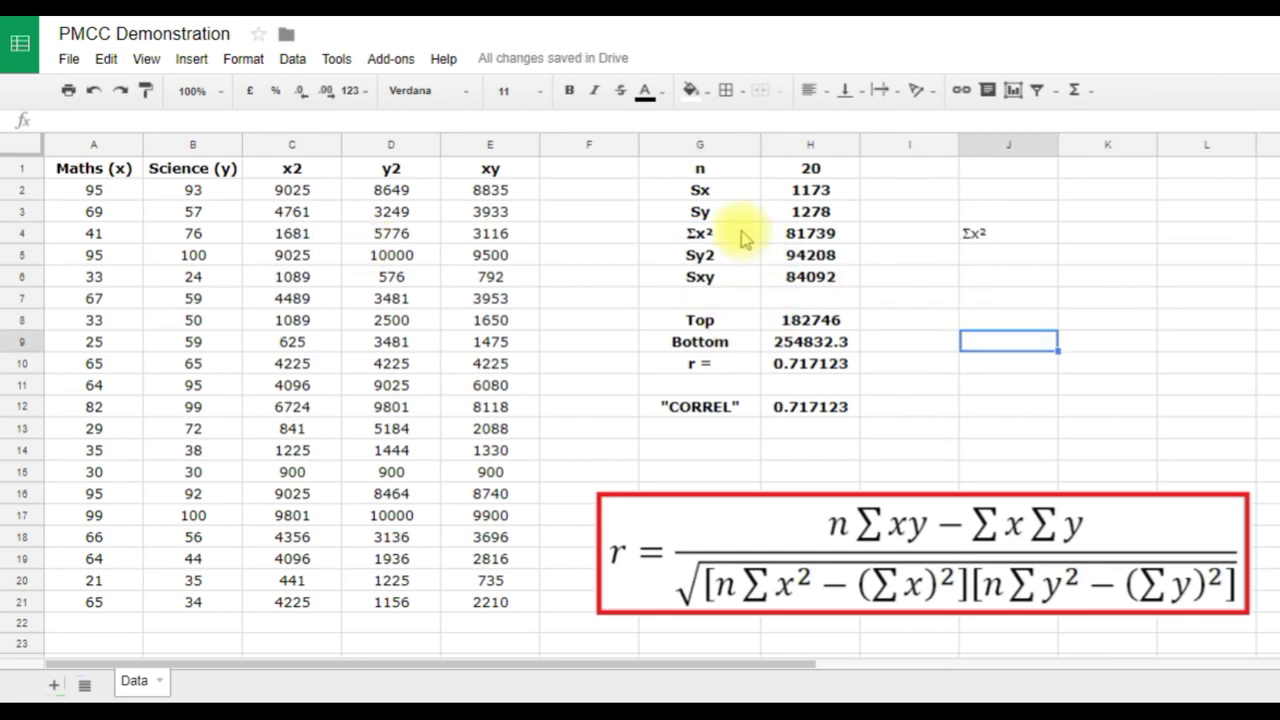